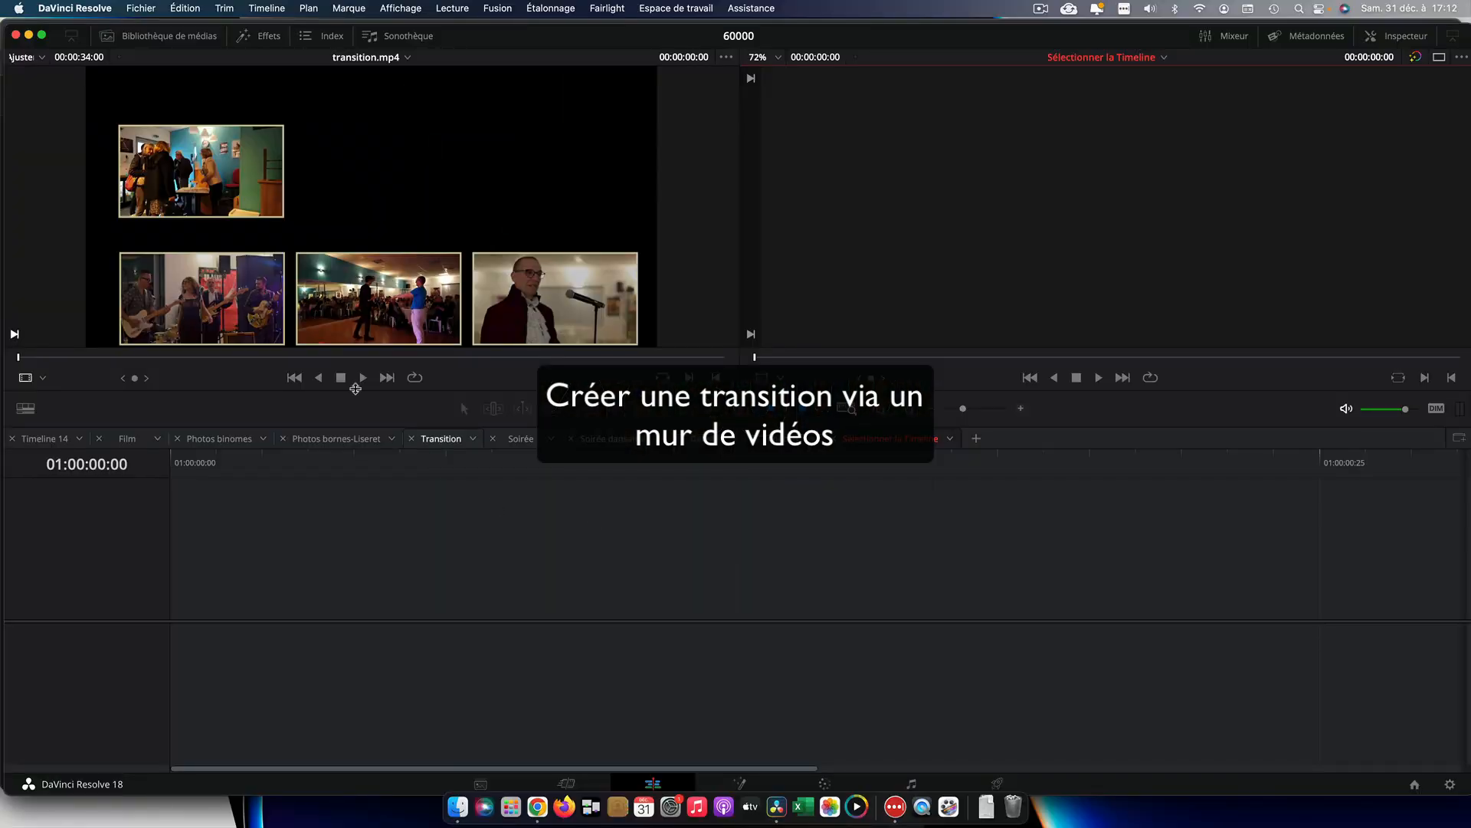
# Step: Place a Fusion Composition effect at the start of the empty timeline
pyautogui.click(269, 41)
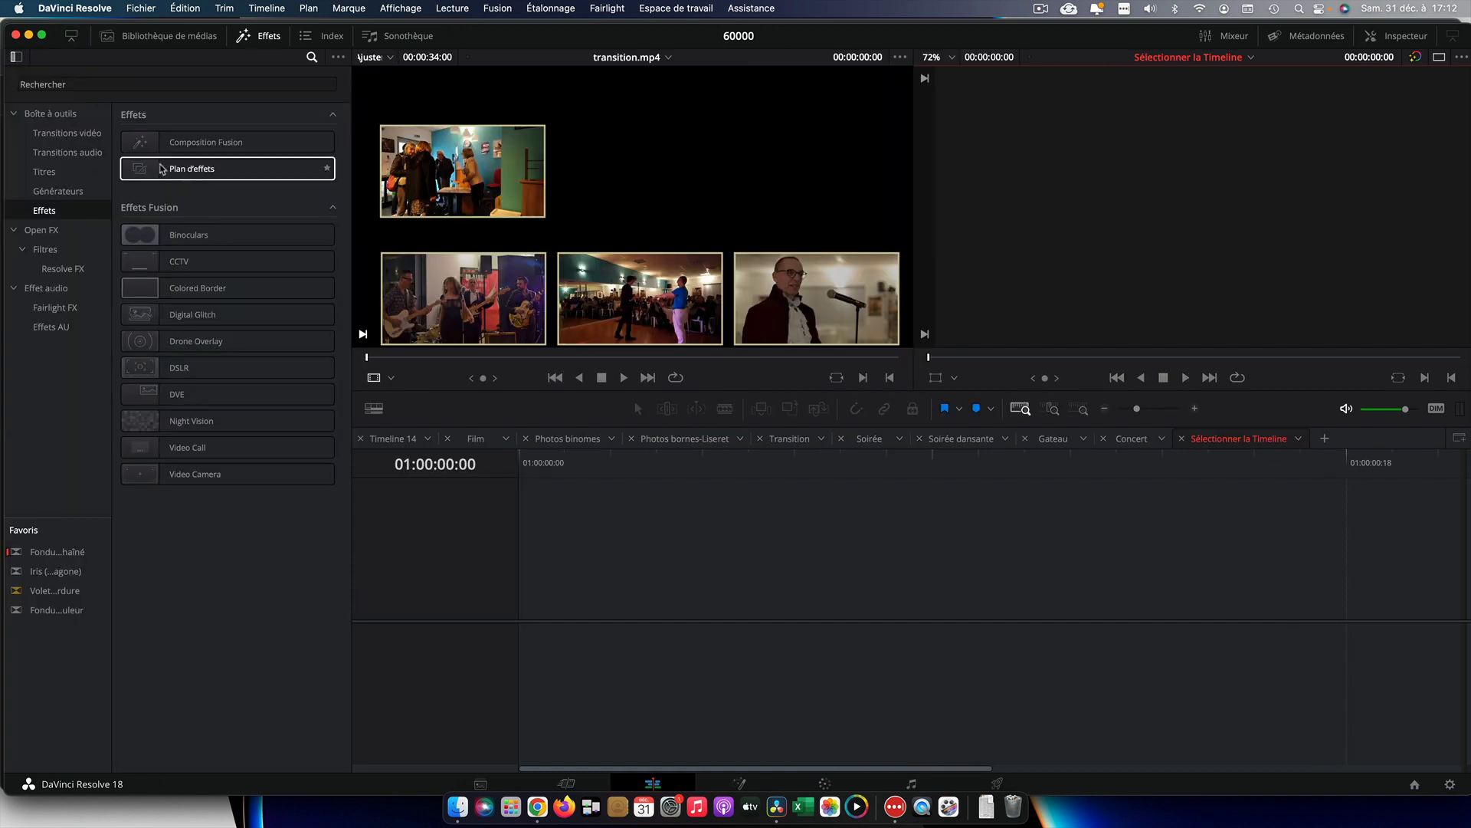
pyautogui.moveTo(148, 142); pyautogui.dragTo(550, 584)
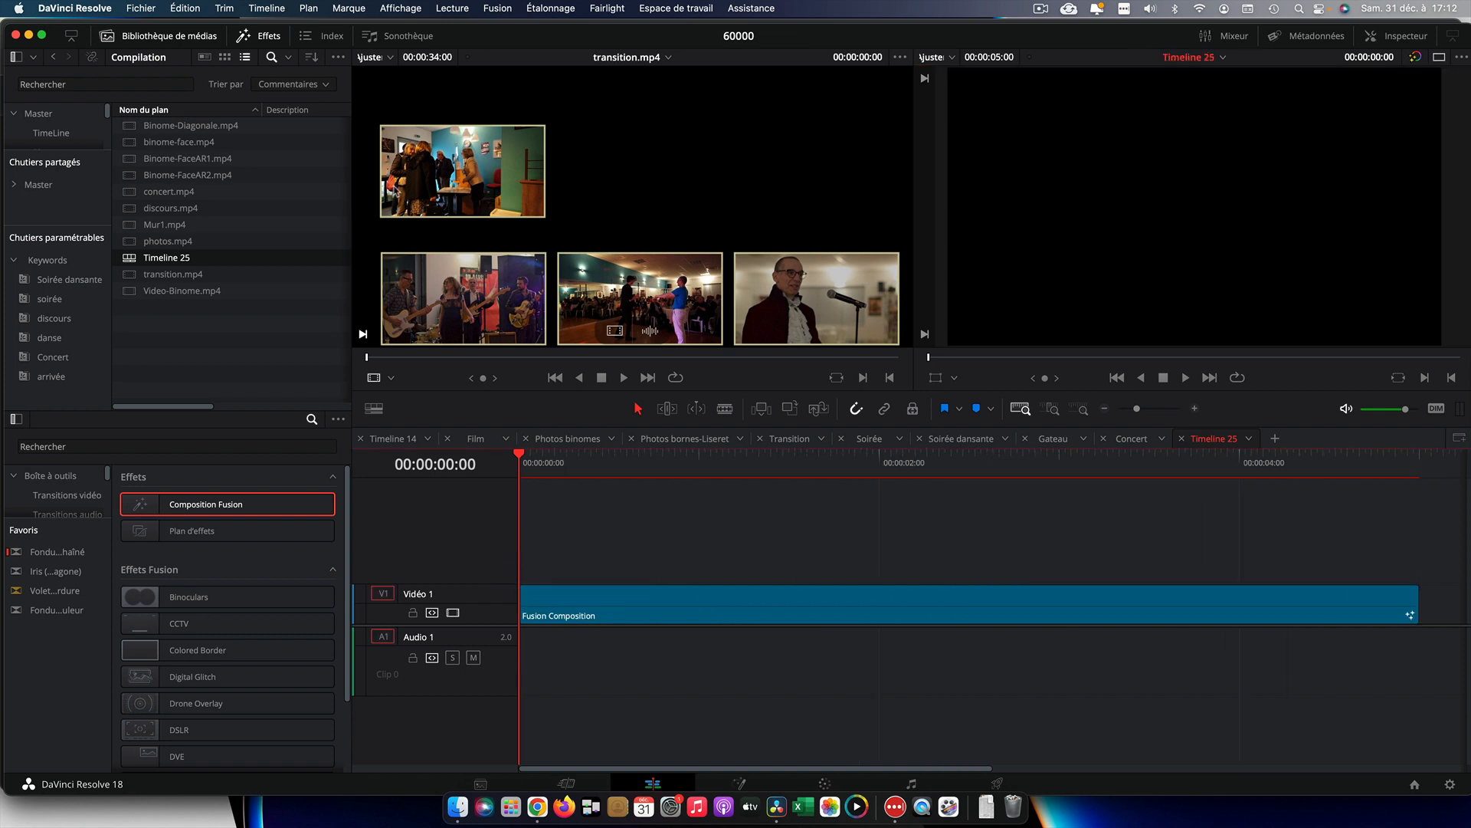
pyautogui.click(260, 37)
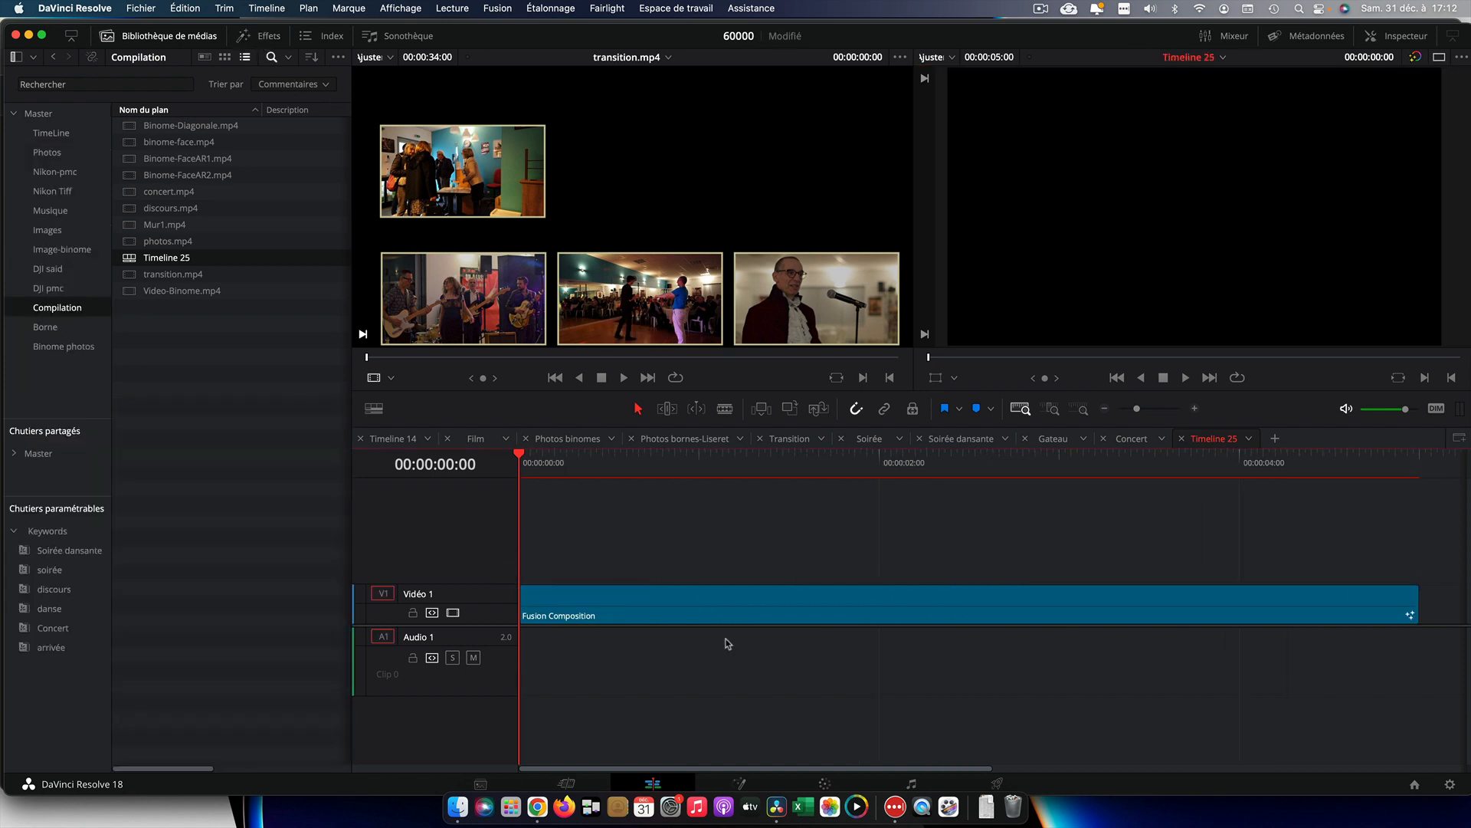
# Step: Open the Fusion Composition clip on the Fusion page and add the Discours timeline from the TimeLine bin as a media node
pyautogui.click(848, 598)
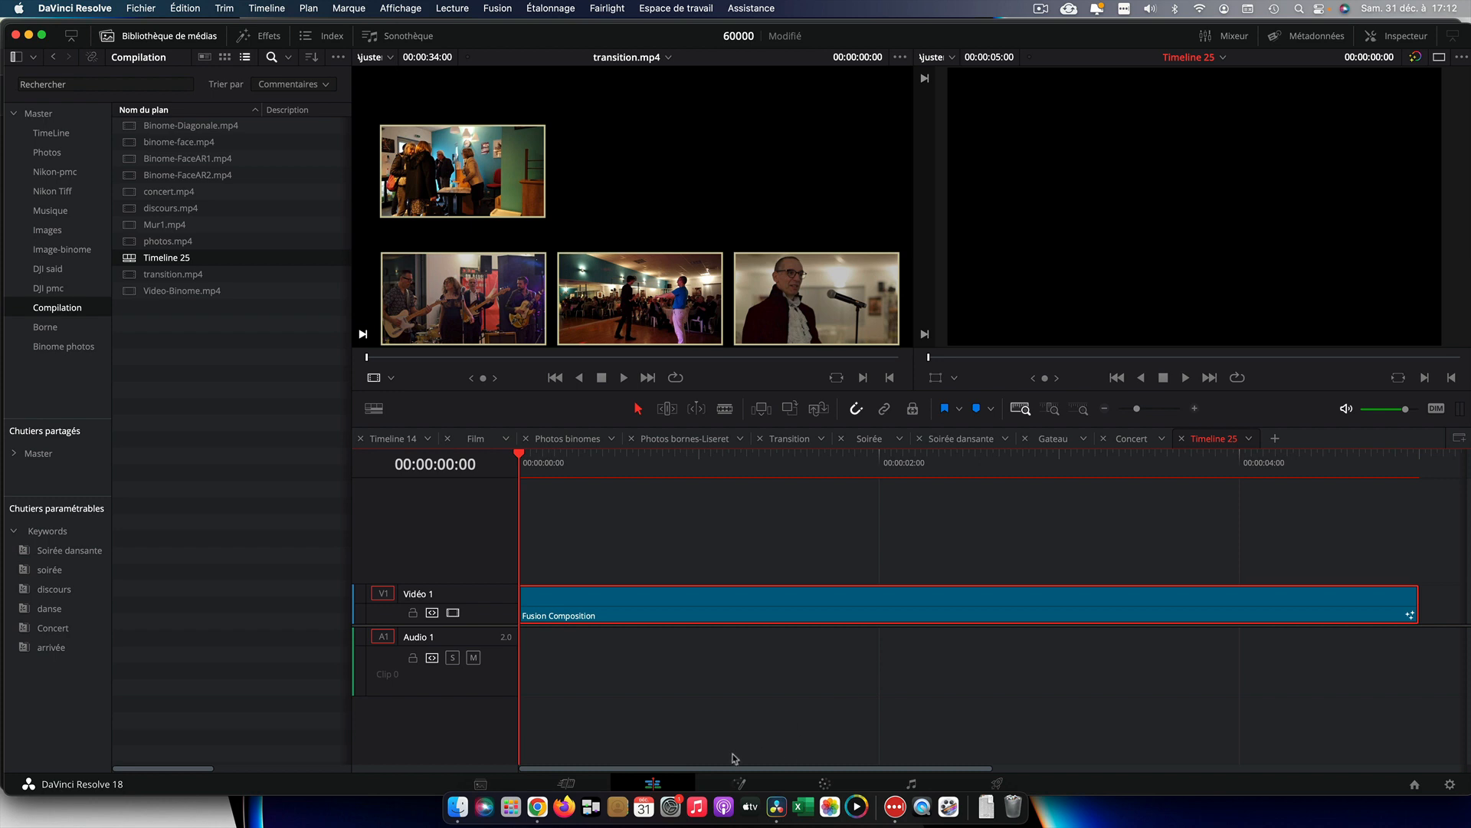
pyautogui.click(739, 784)
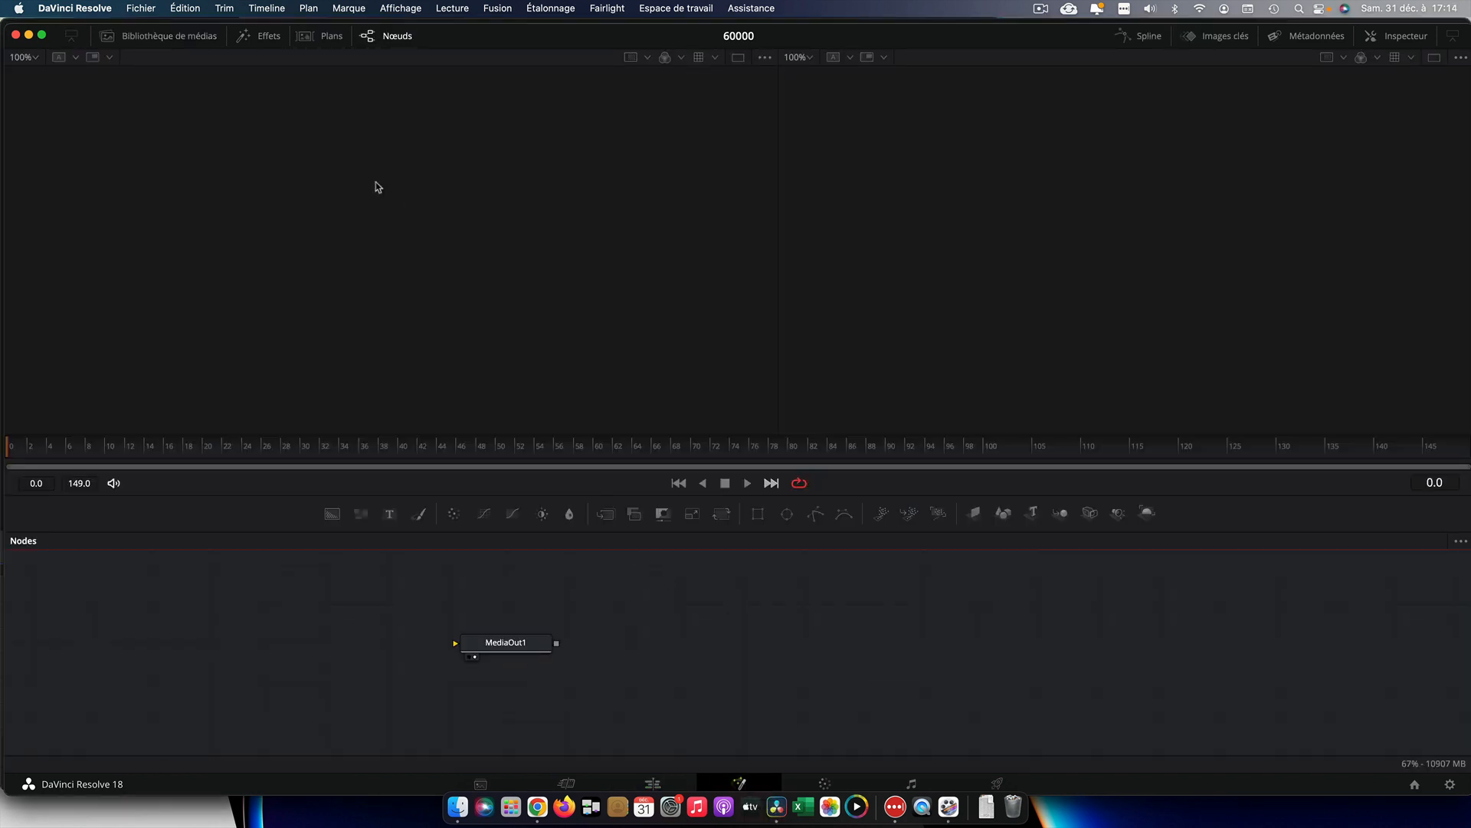
pyautogui.click(152, 40)
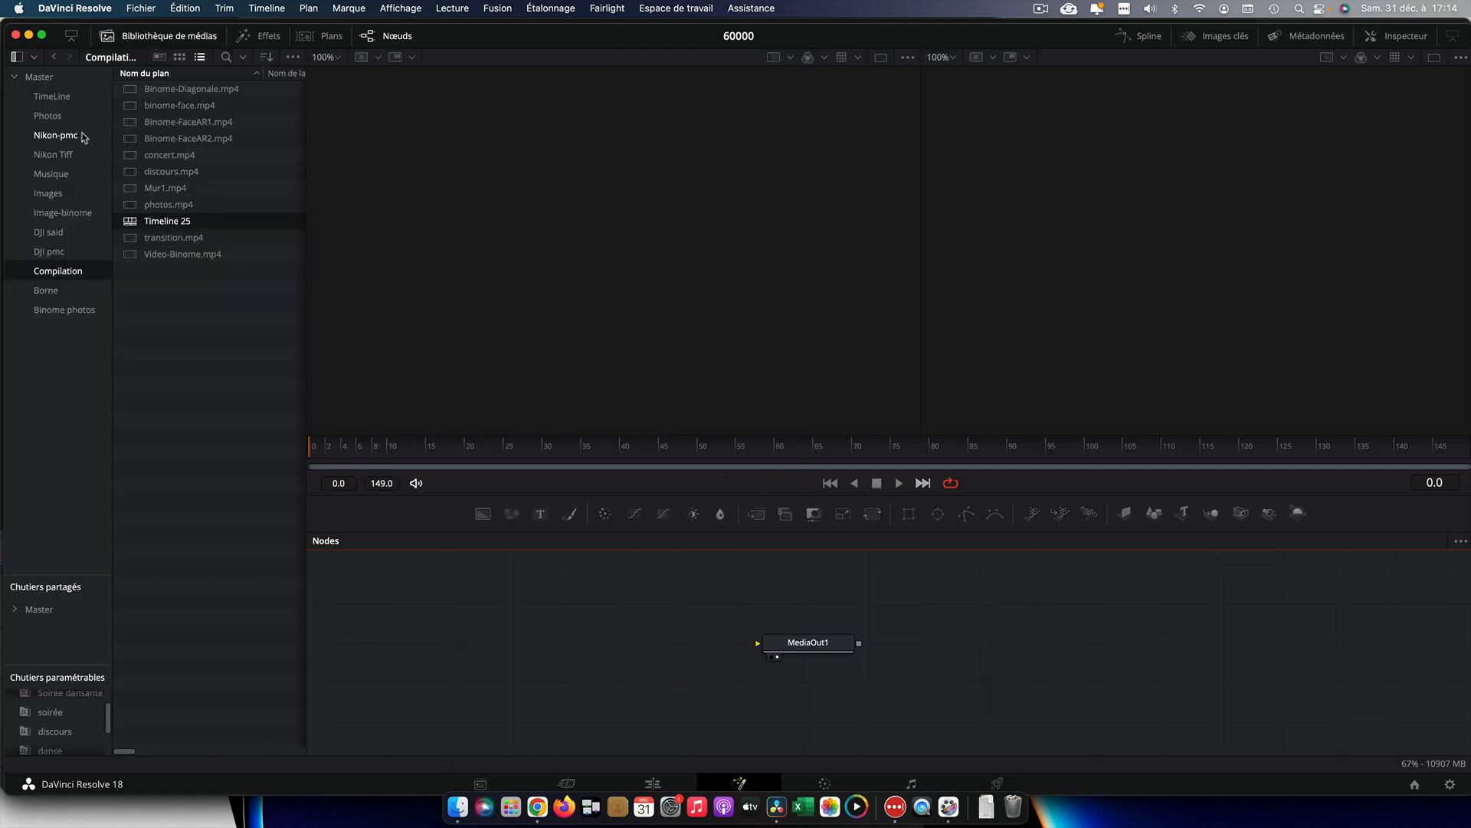
pyautogui.click(58, 98)
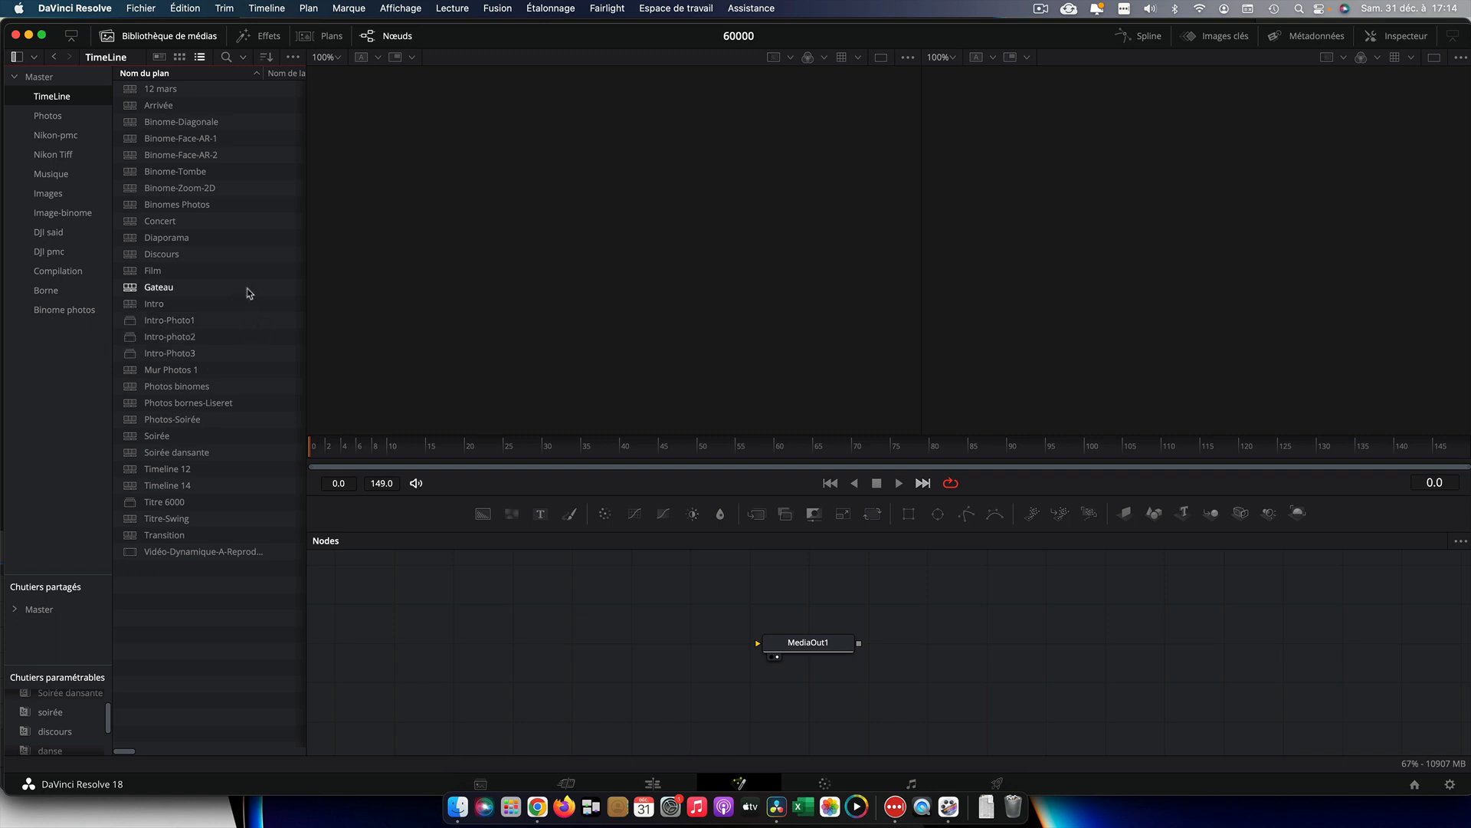
pyautogui.moveTo(132, 257); pyautogui.dragTo(398, 601)
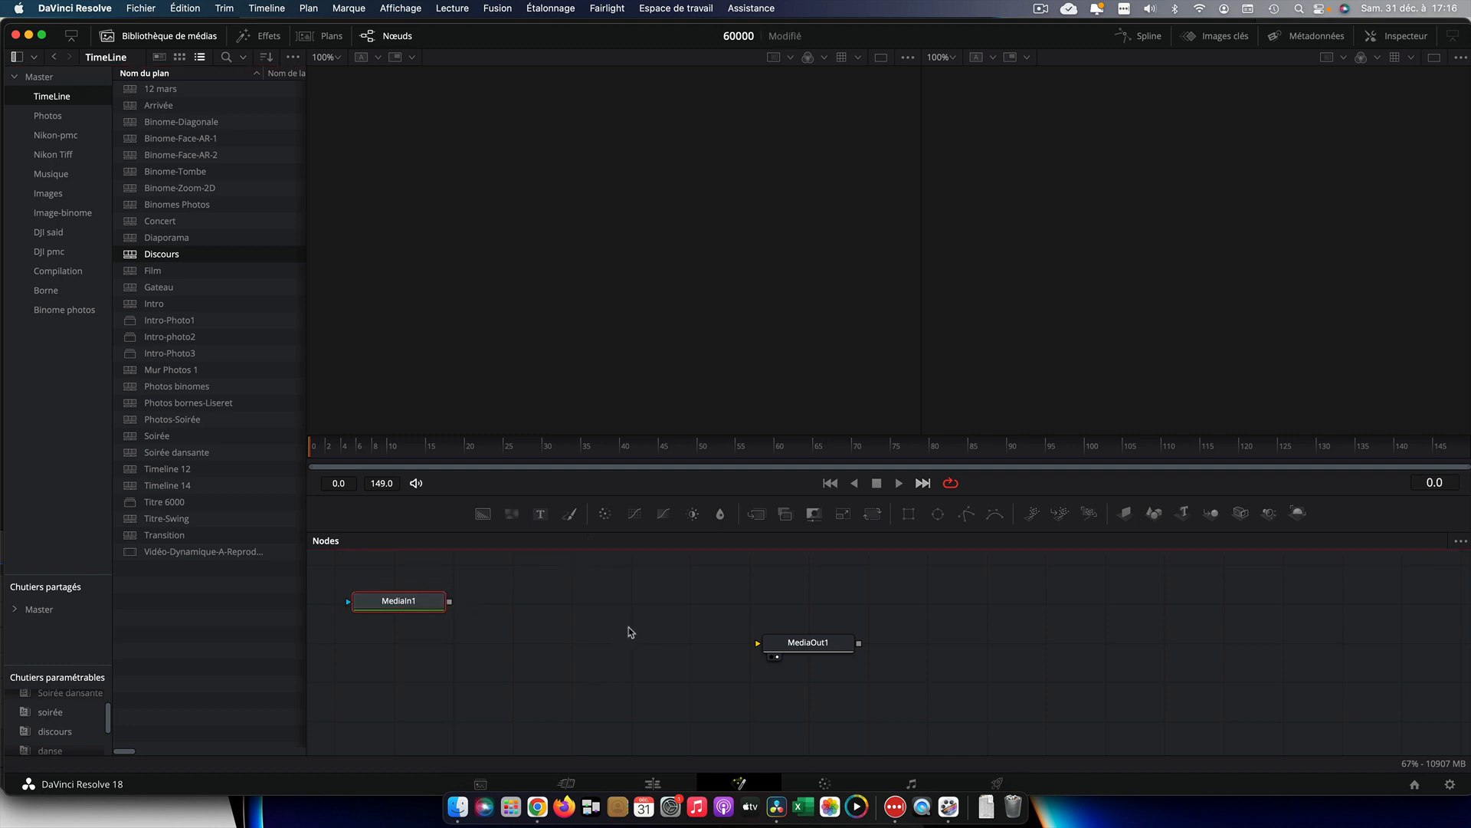
# Step: Rename the new MediaIn1 node as Discours
pyautogui.press('F2')
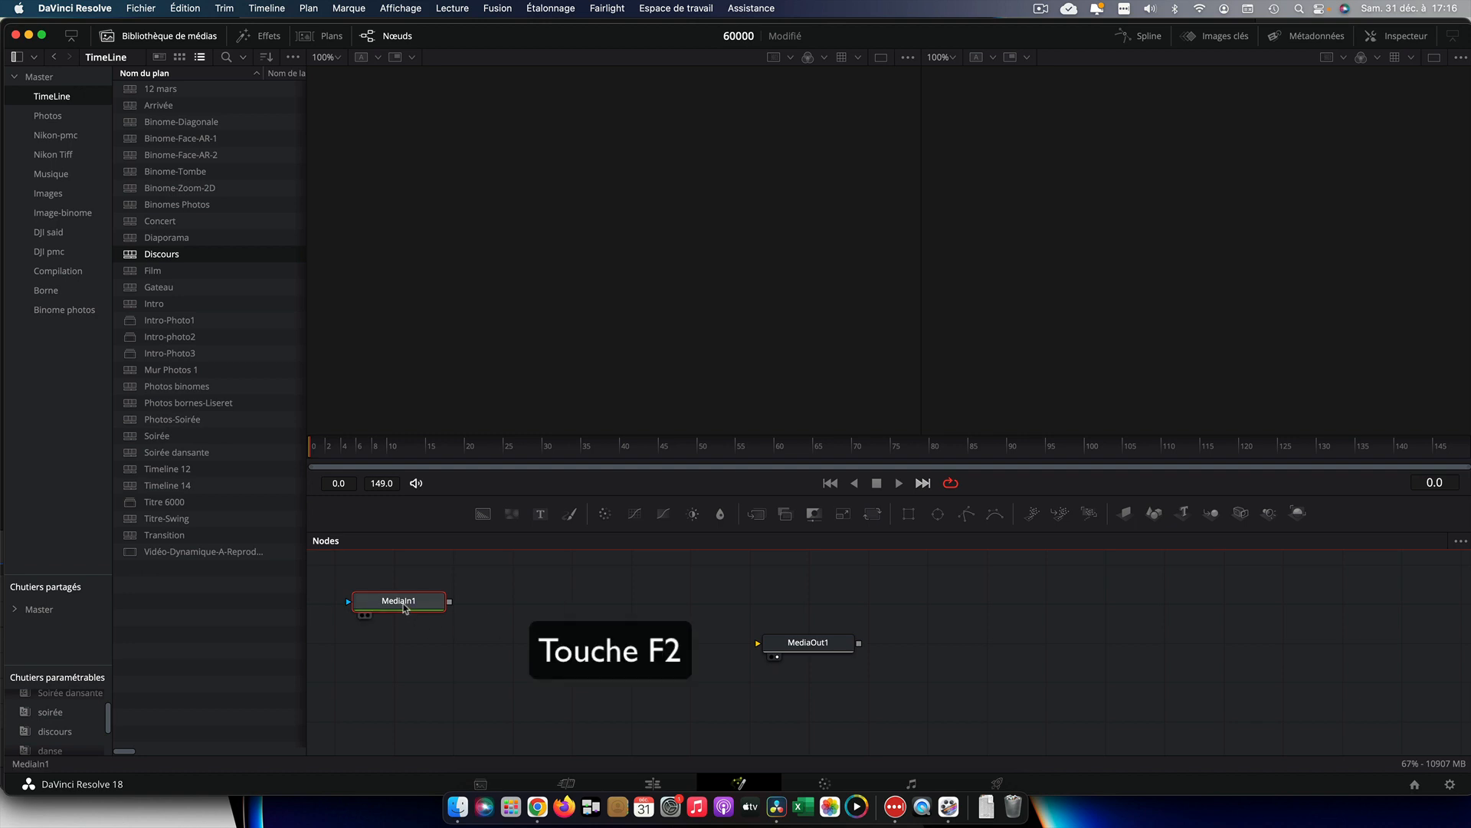
pyautogui.press('F2')
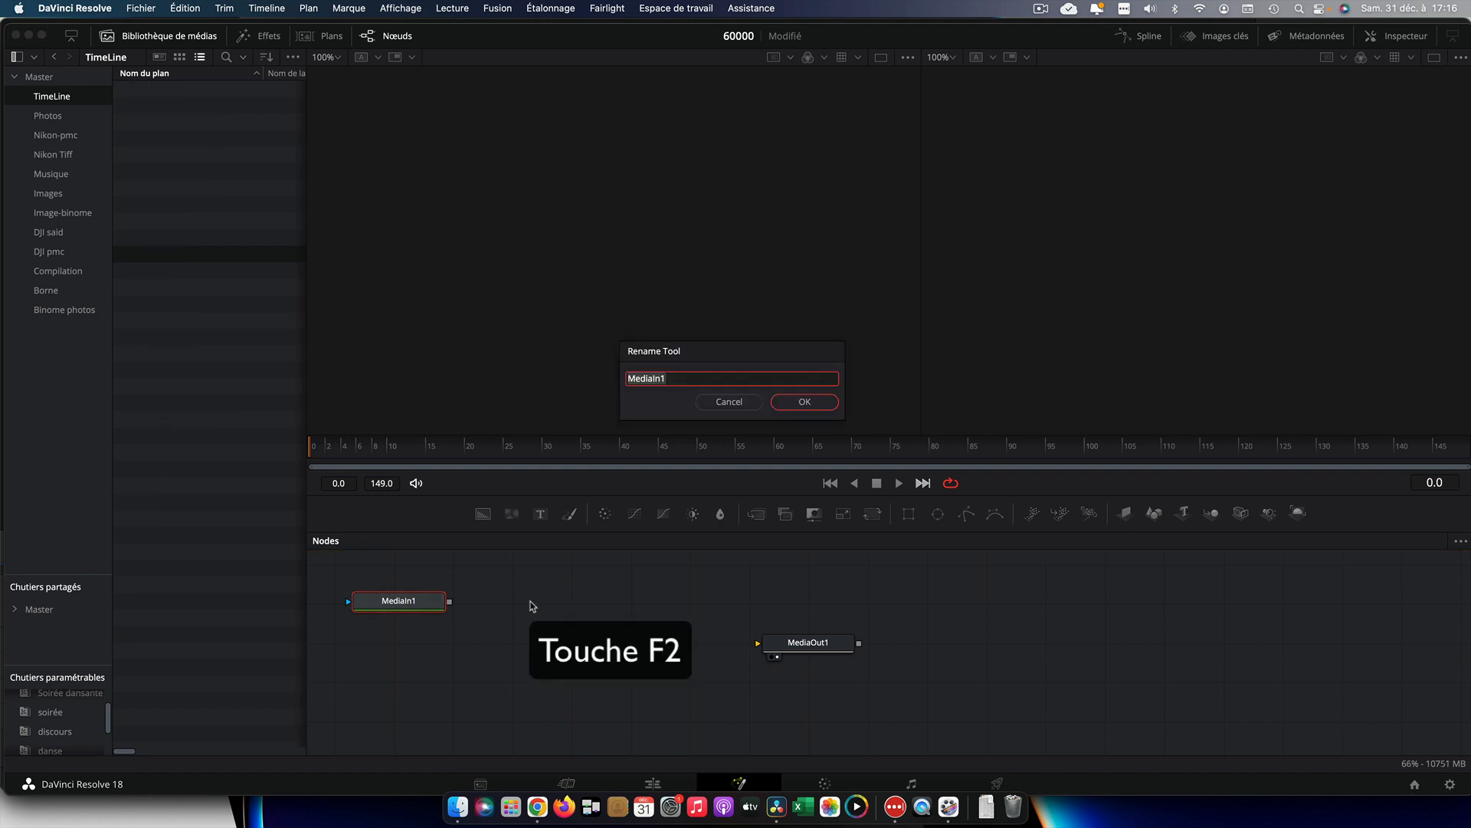
pyautogui.click(804, 401)
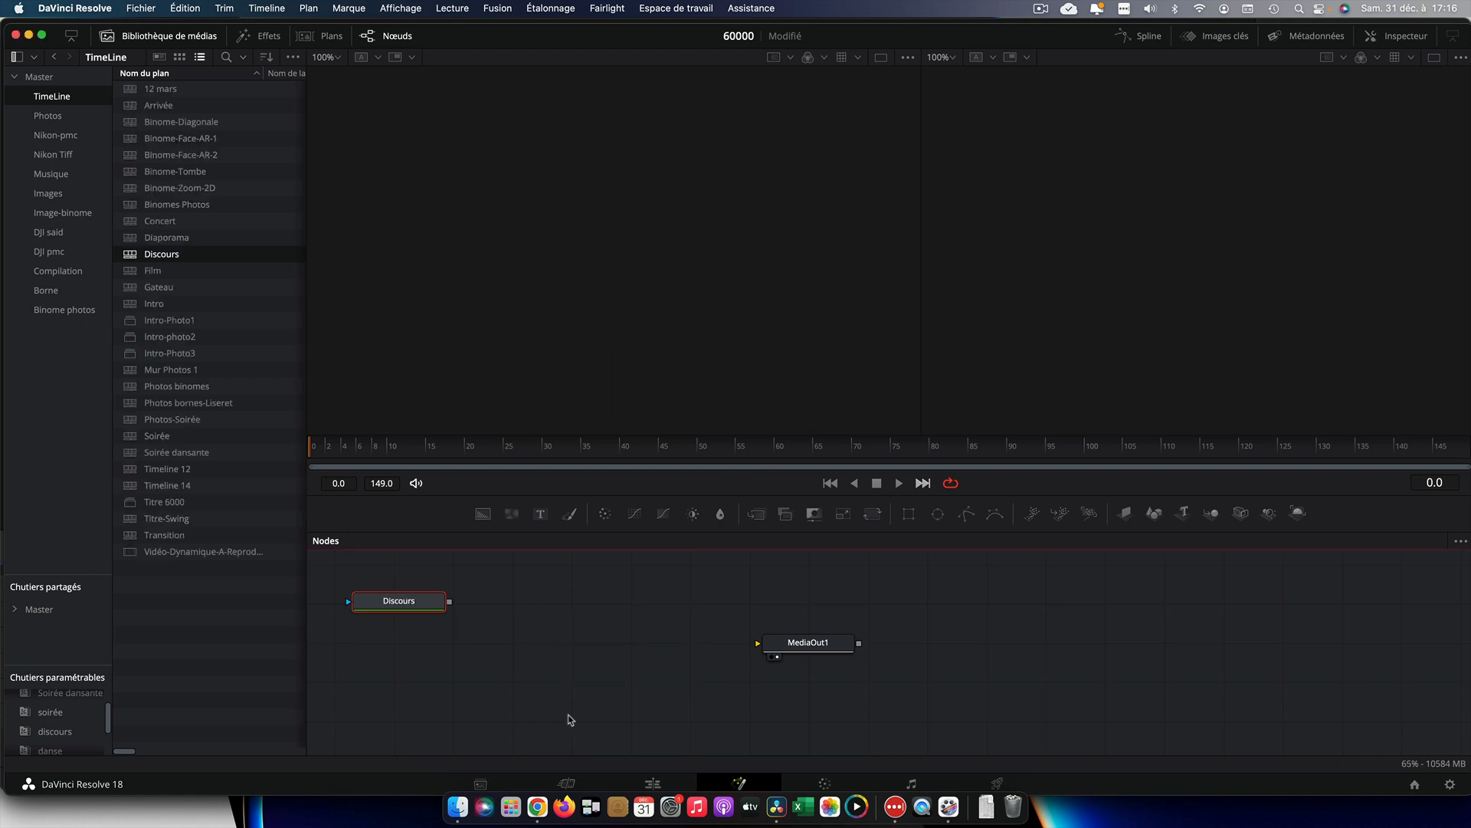
# Step: Connect the Discours node to MediaOut1 and insert a Transform node between them
pyautogui.click(811, 643)
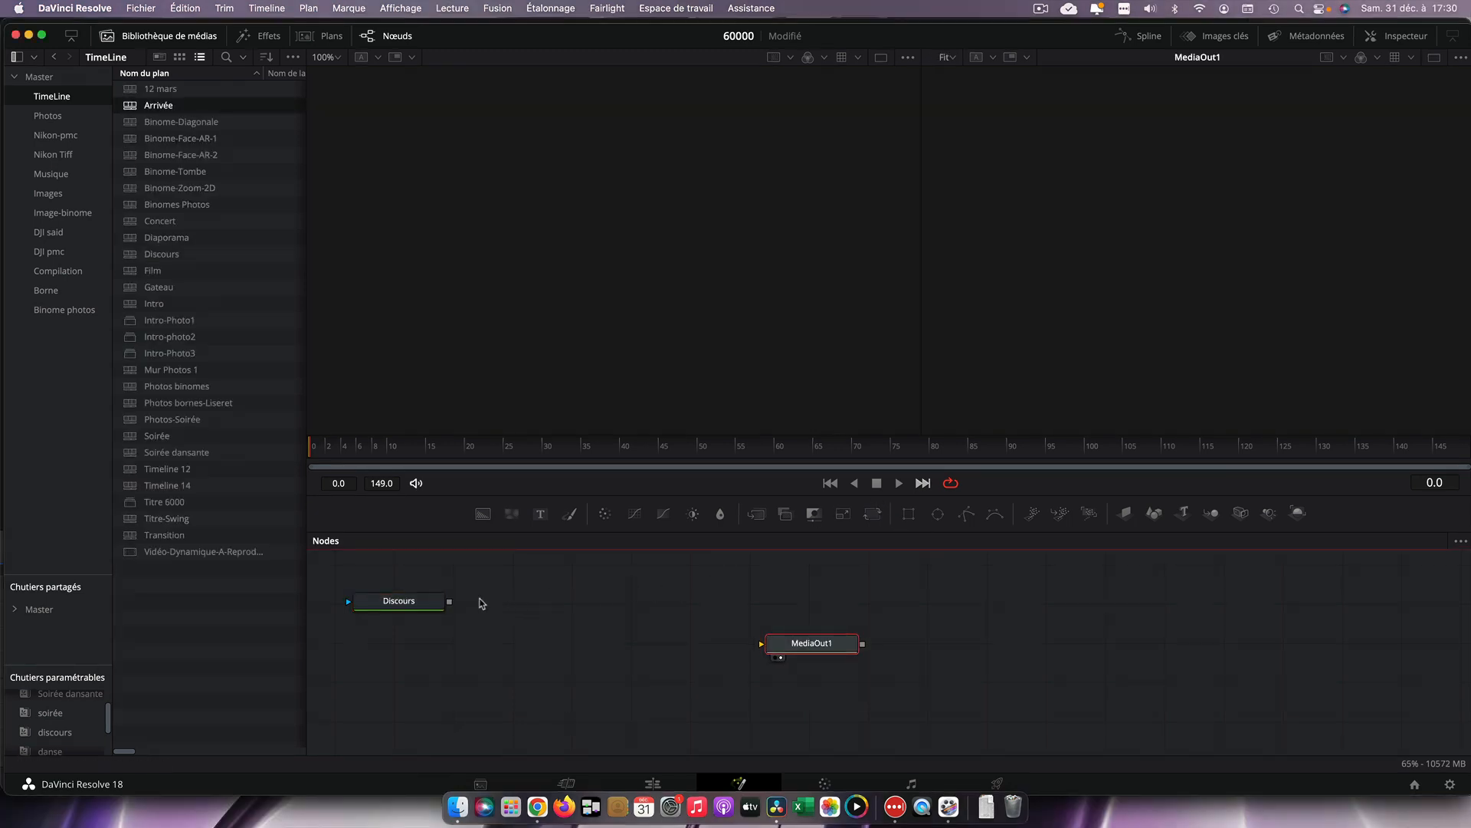
pyautogui.moveTo(450, 603); pyautogui.dragTo(763, 648)
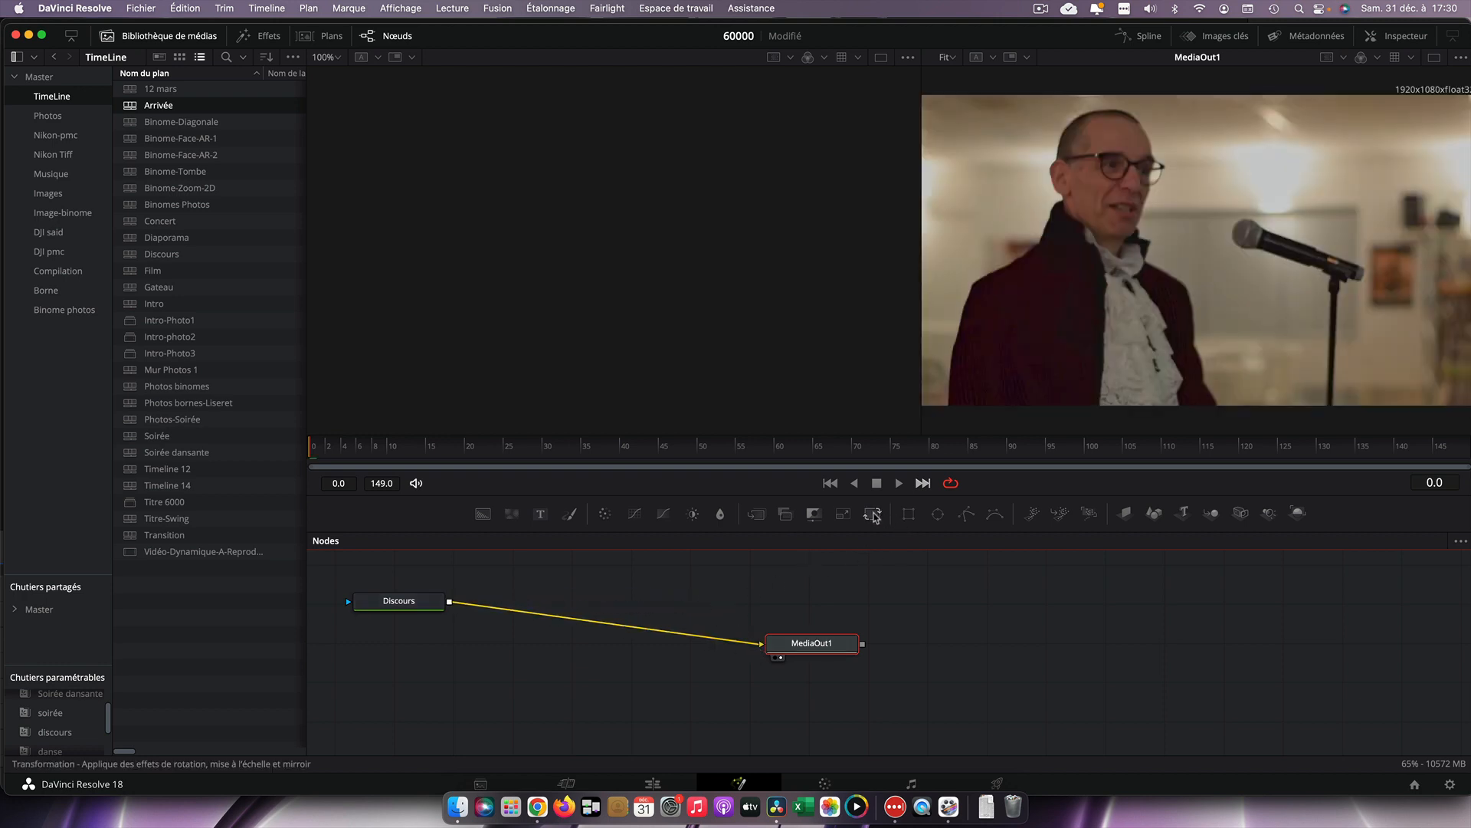
pyautogui.moveTo(873, 516); pyautogui.dragTo(612, 624)
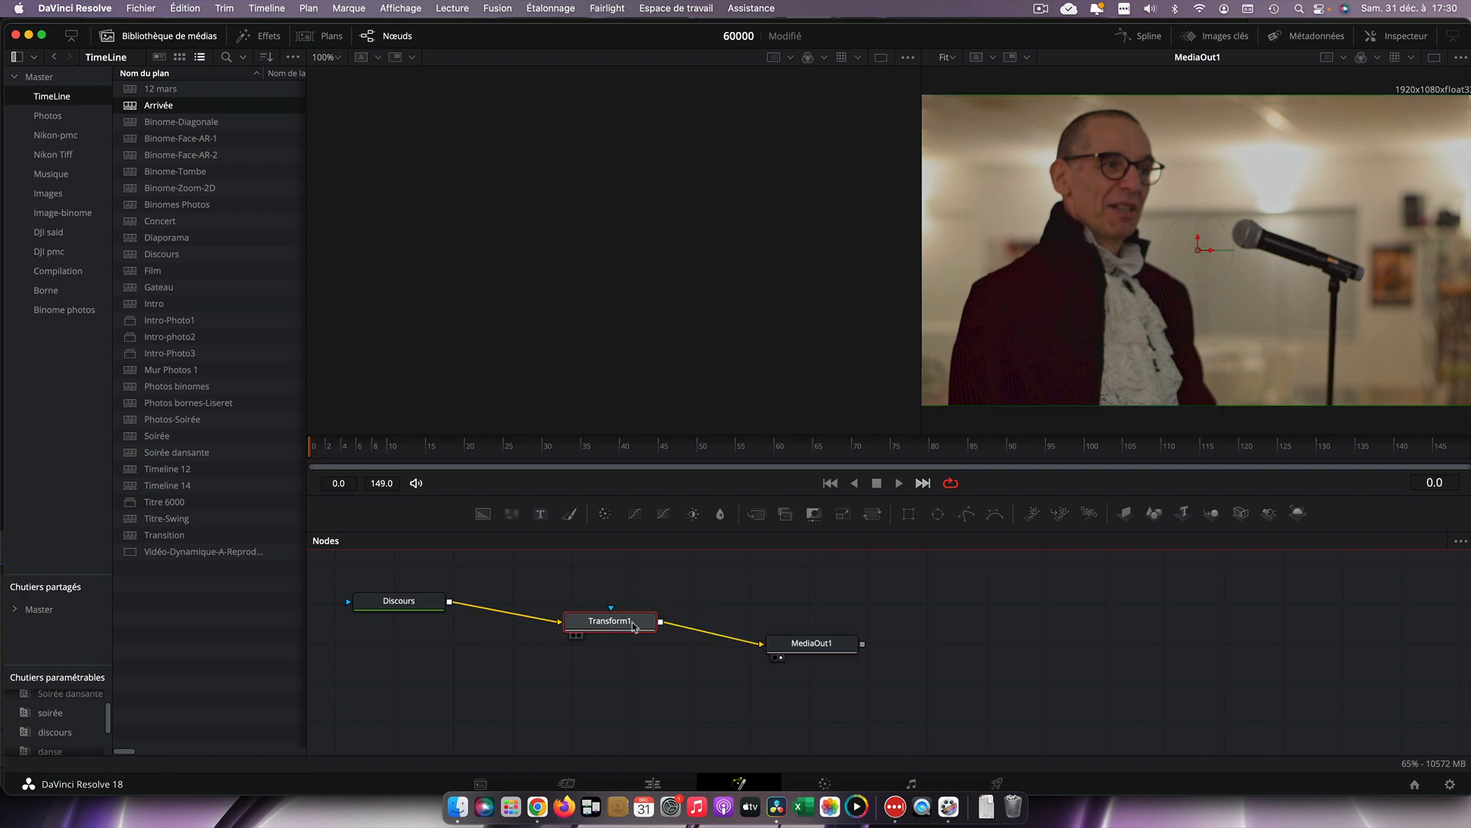
# Step: Set the Transform node's size to 0.3 and reposition the node roughly level with Discours
pyautogui.click(1400, 42)
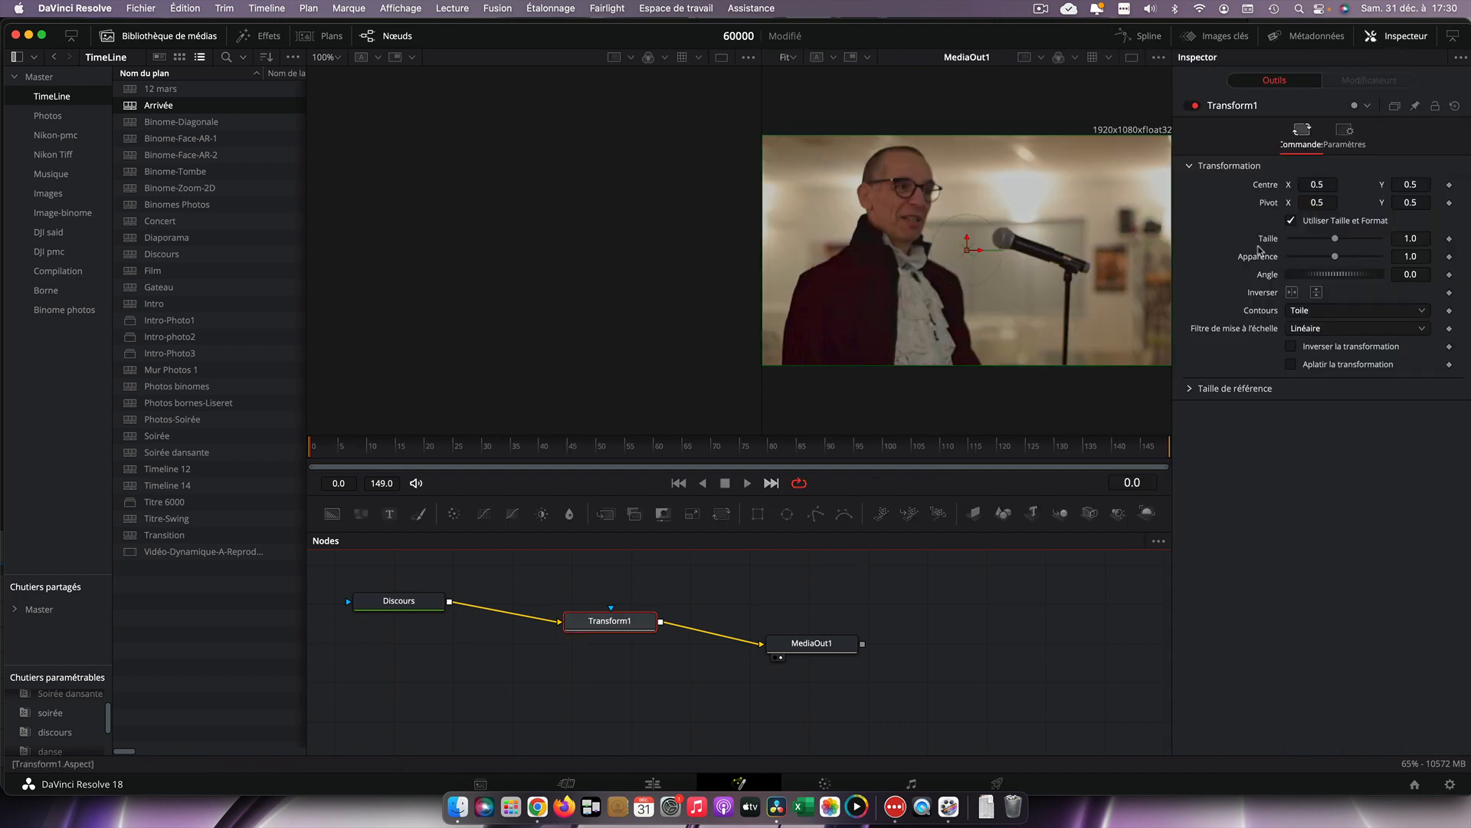
pyautogui.click(1414, 239)
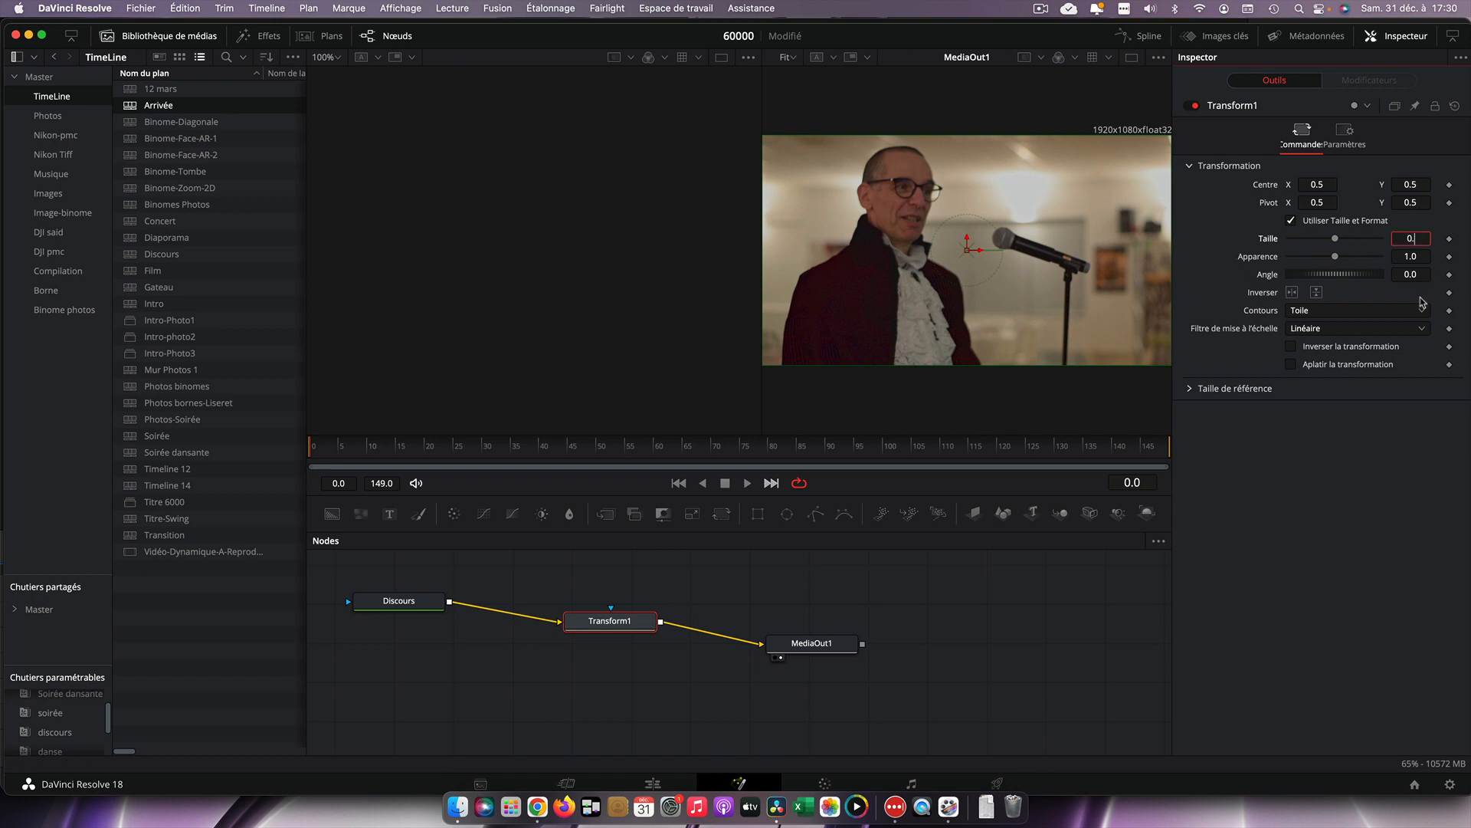
pyautogui.press('Tab')
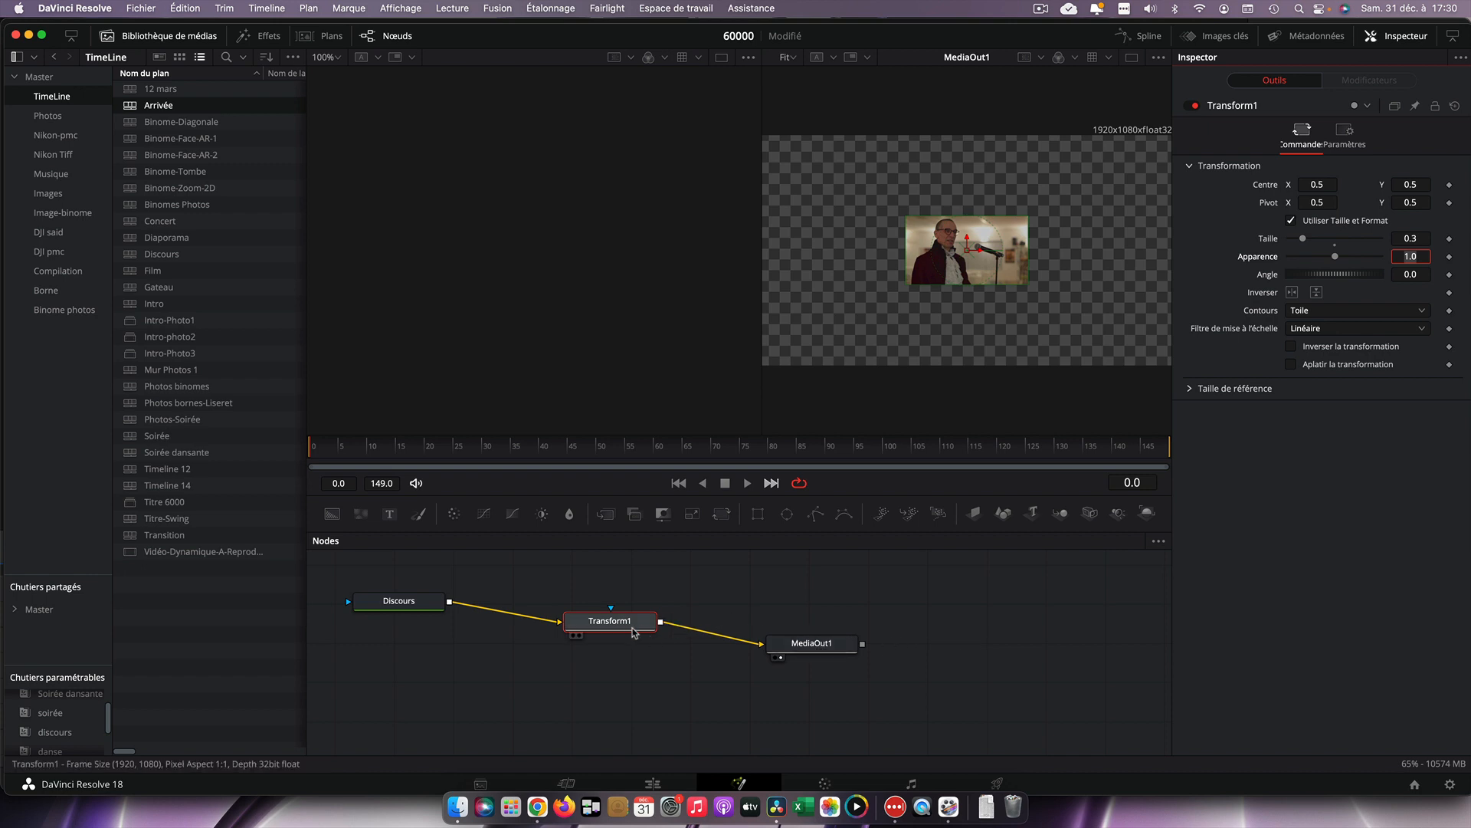
pyautogui.moveTo(633, 632); pyautogui.dragTo(661, 615)
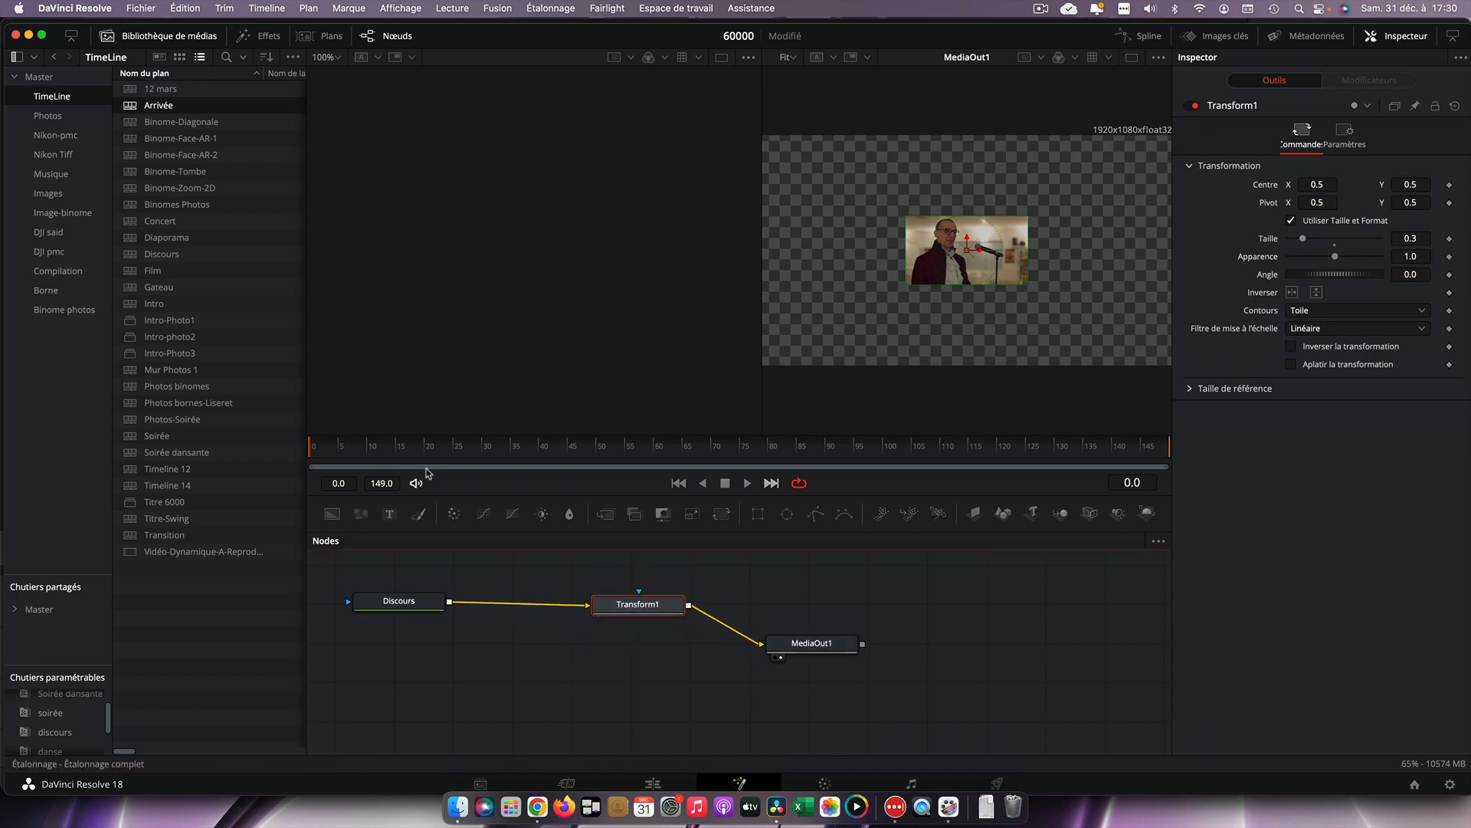
# Step: Insert a Colored Border effect on the connection between the Discours and Transform1 nodes
pyautogui.click(196, 37)
pyautogui.click(256, 40)
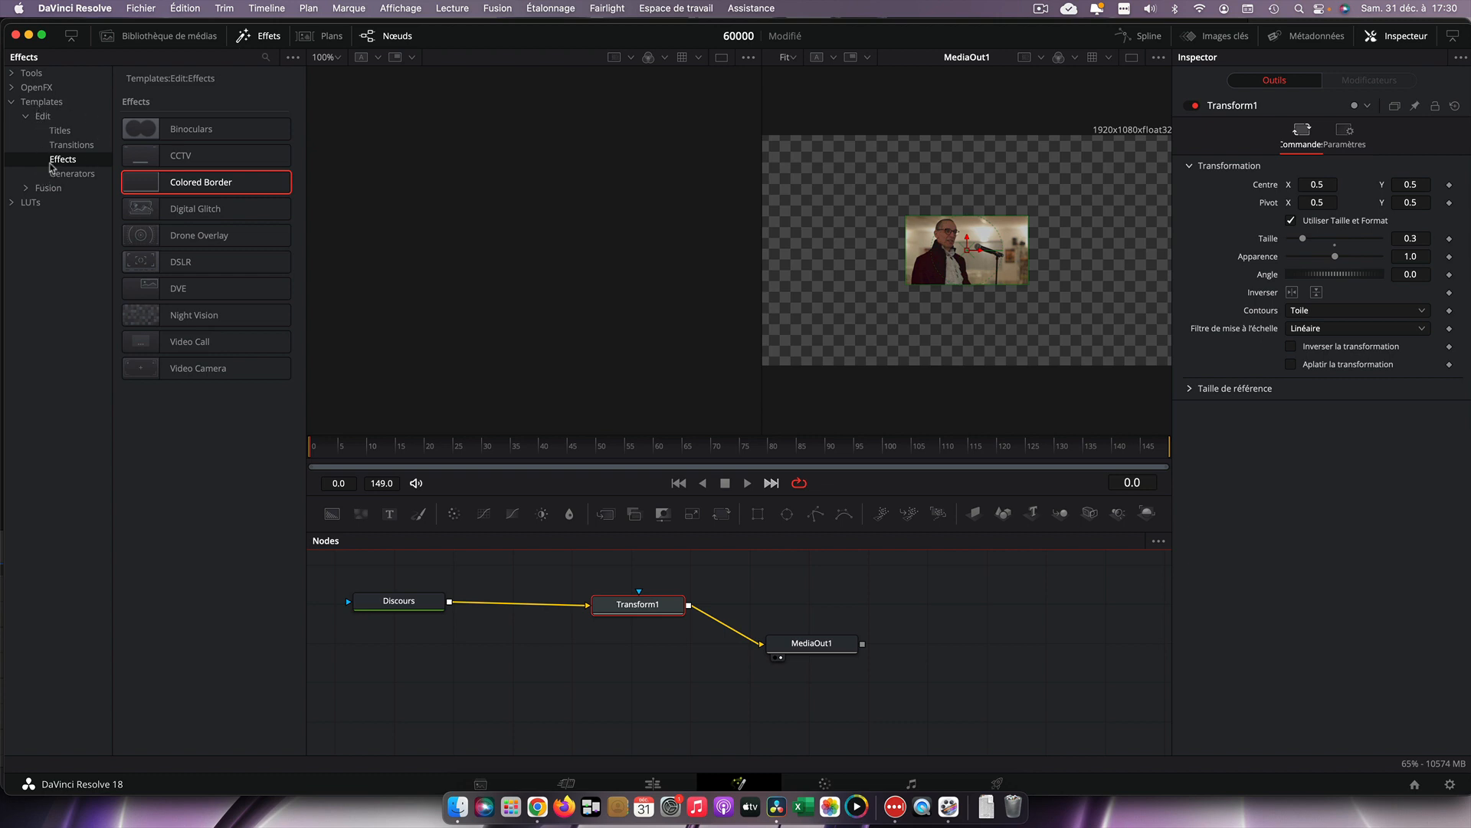
pyautogui.moveTo(138, 187); pyautogui.dragTo(517, 606)
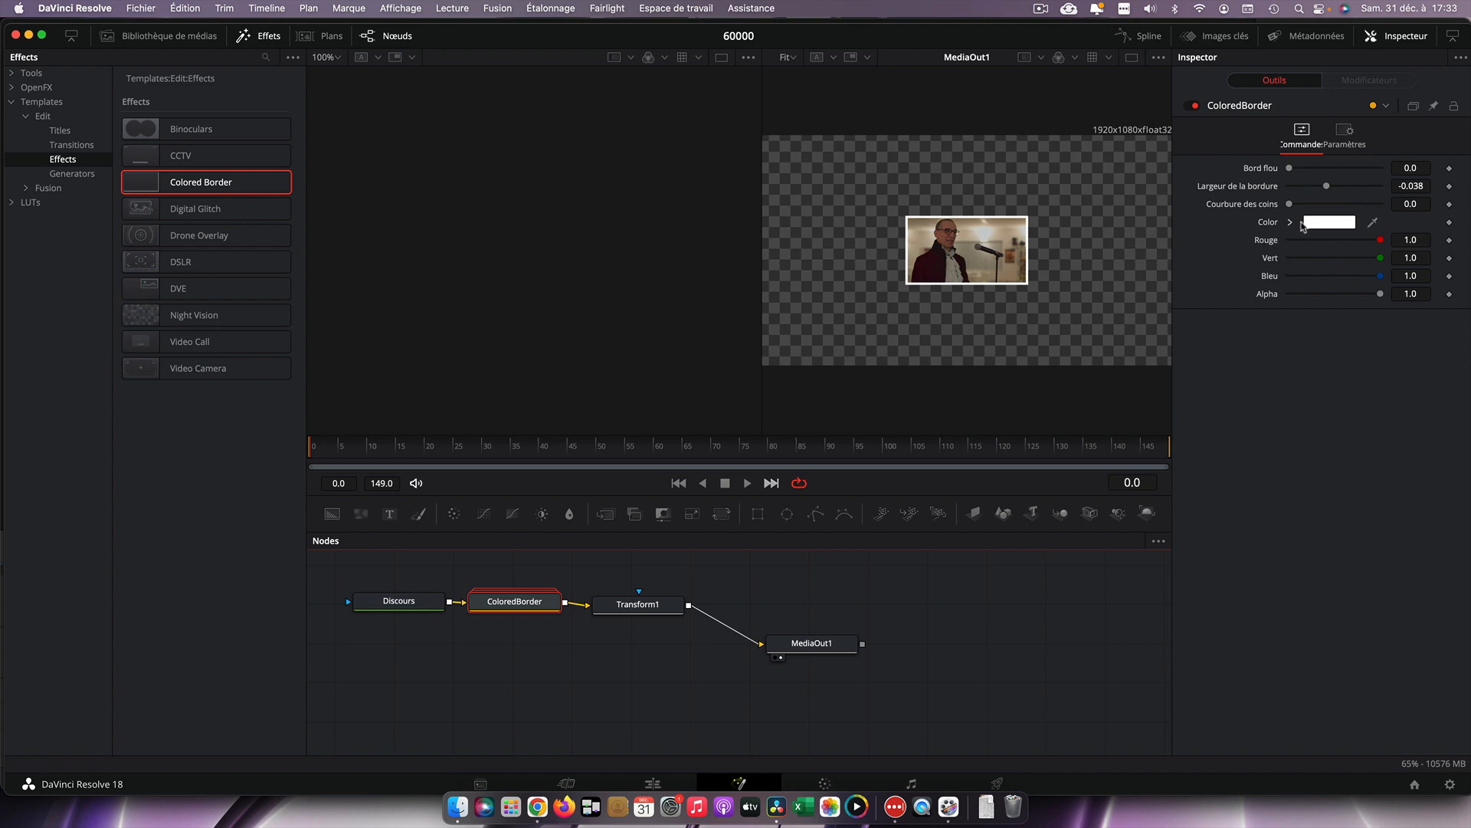
# Step: Change the Colored Border's color to a pale yellow
pyautogui.click(1321, 224)
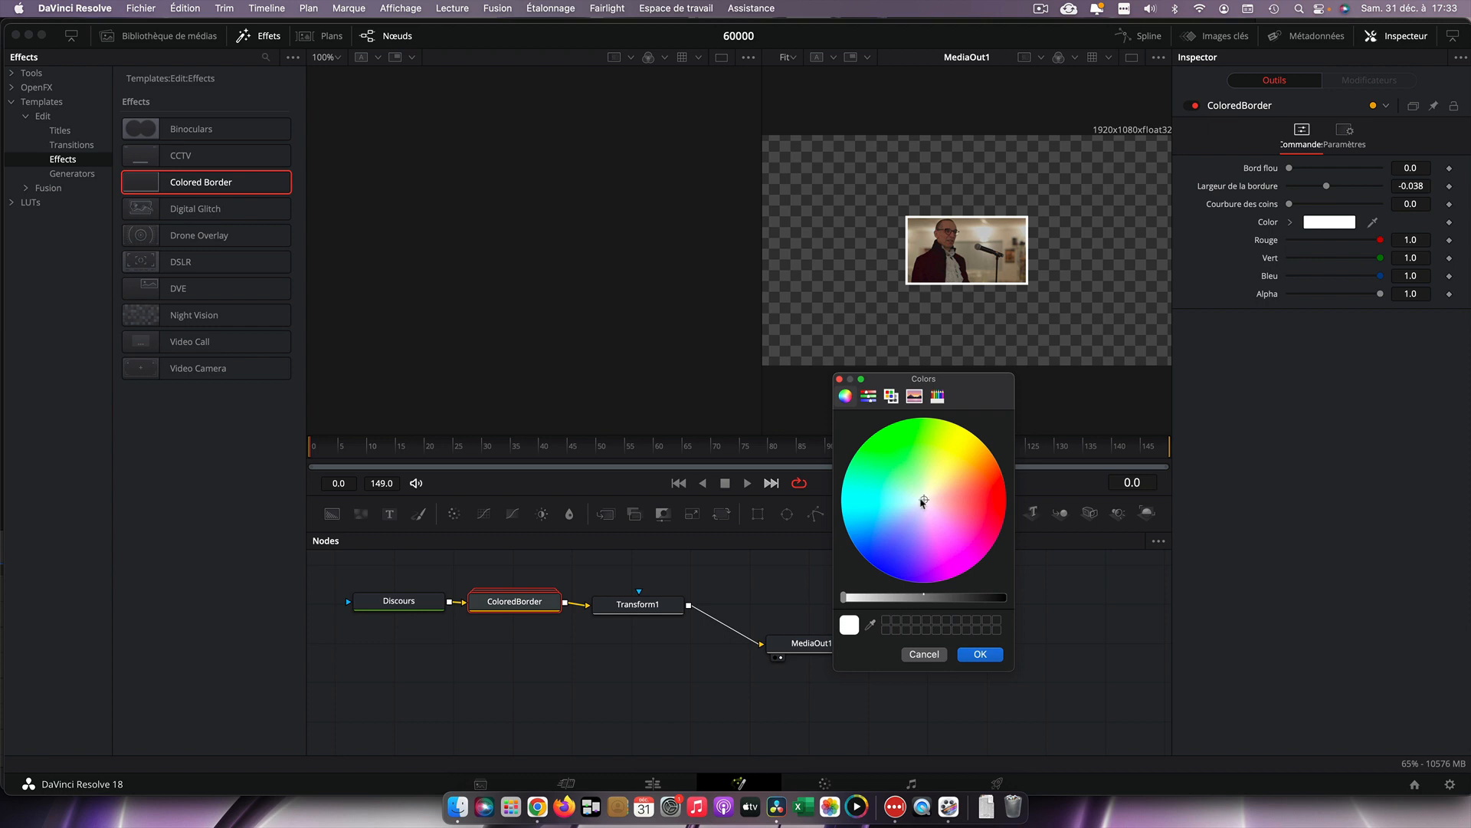
pyautogui.moveTo(923, 502); pyautogui.dragTo(931, 493)
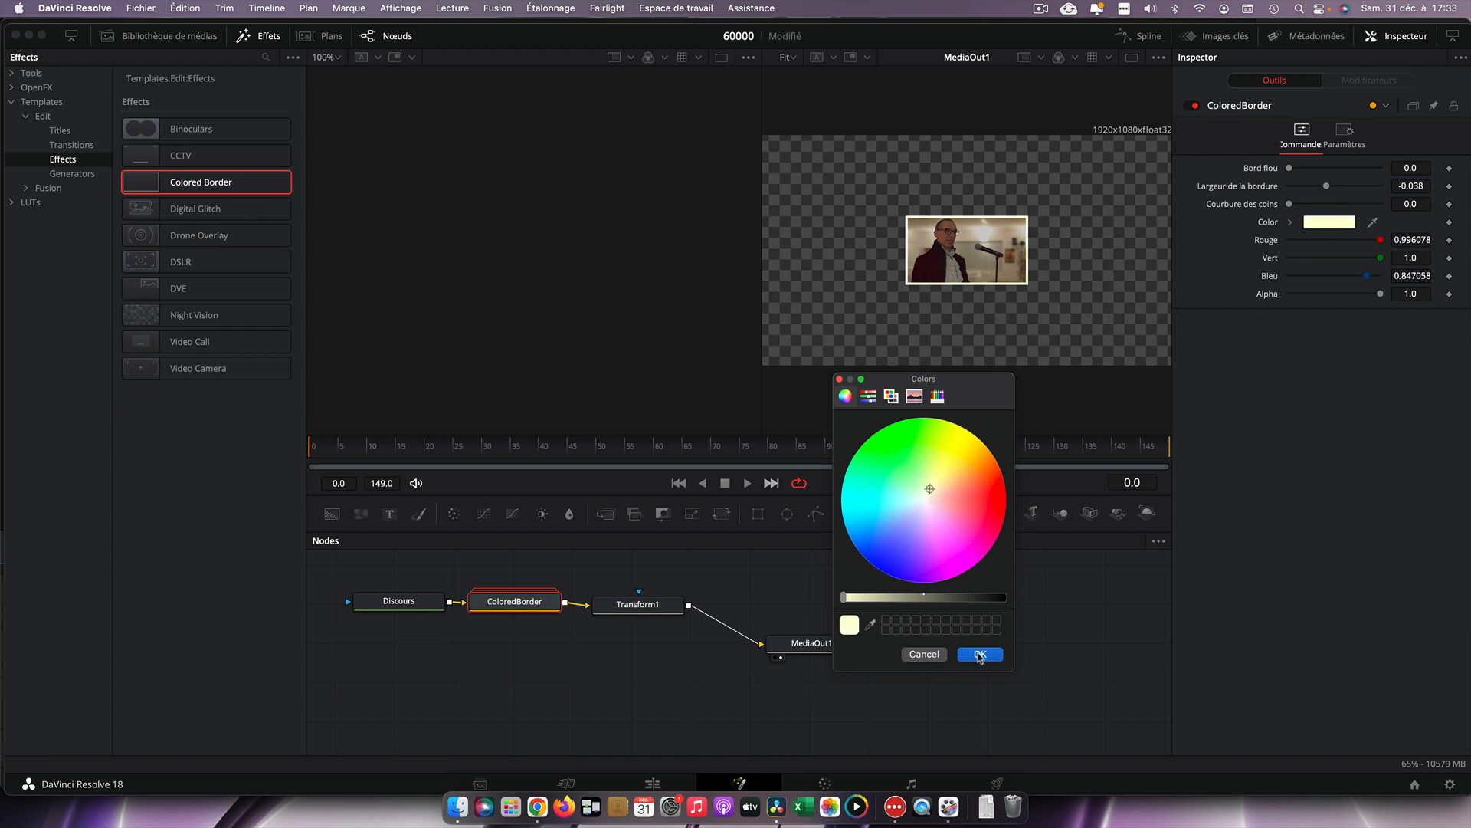
pyautogui.click(980, 654)
pyautogui.click(521, 665)
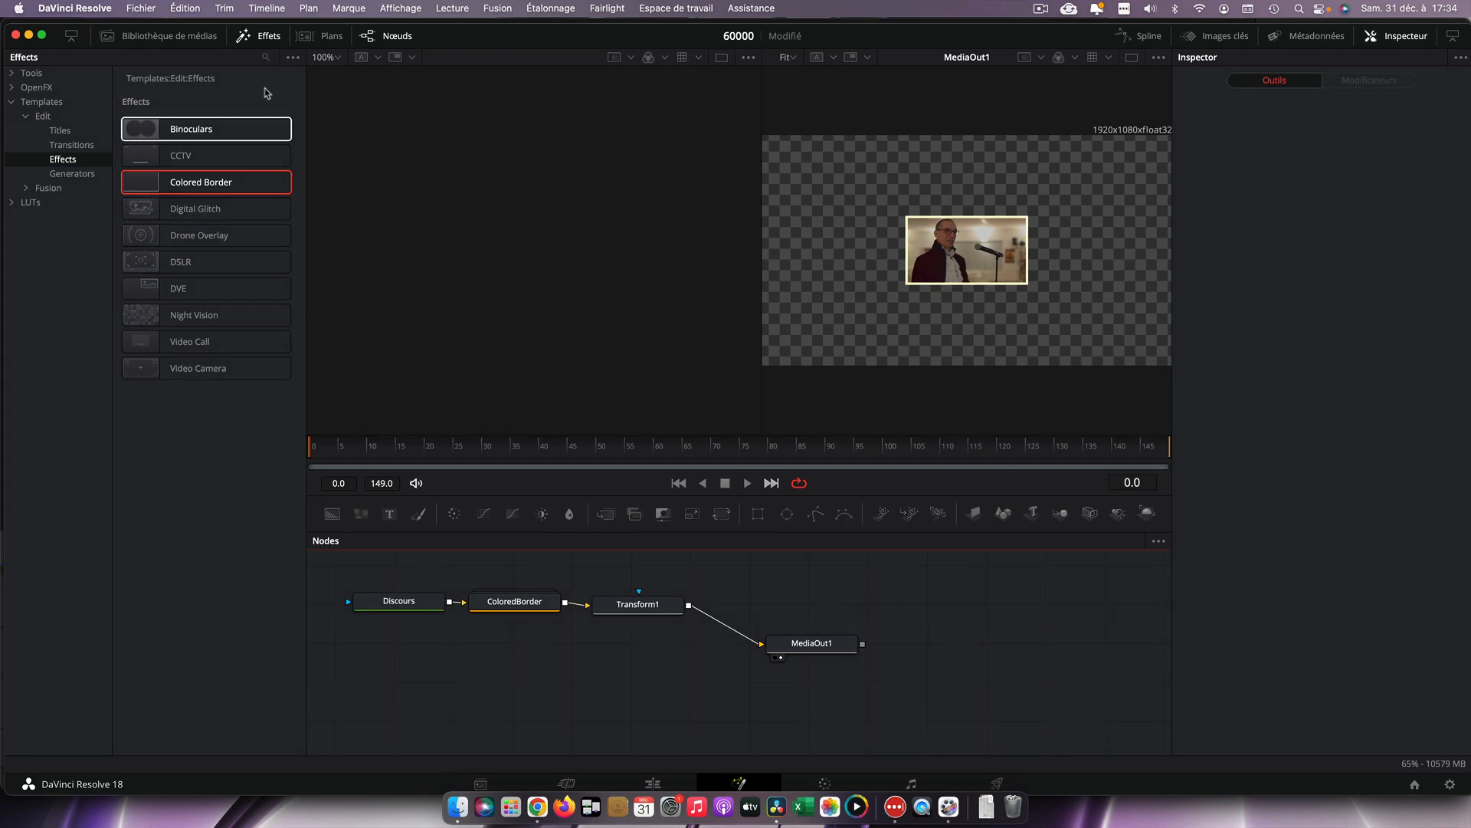
# Step: Add the Concert timeline from the TimeLine bin as a media node below Discours
pyautogui.click(257, 38)
pyautogui.click(182, 43)
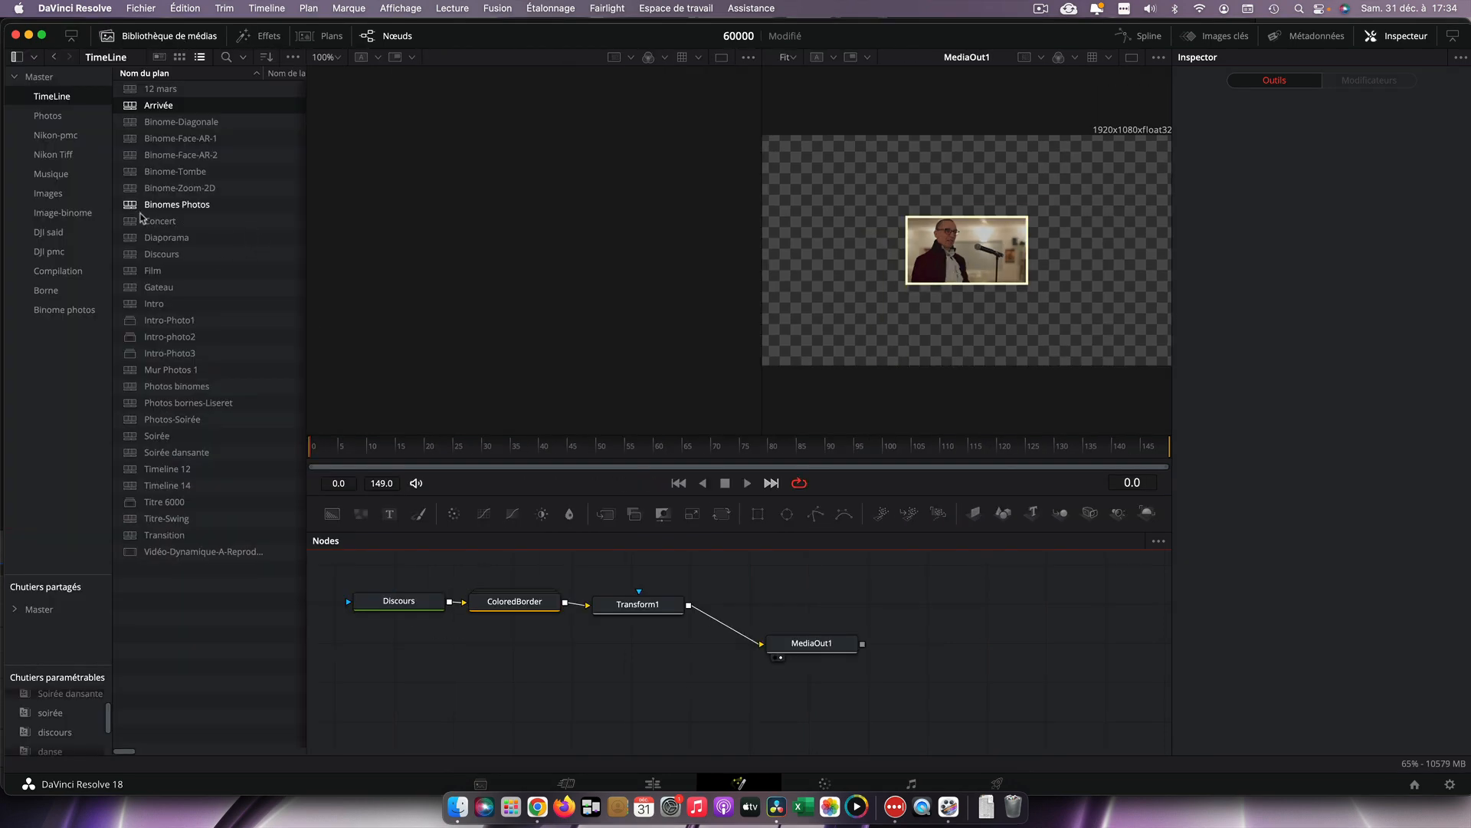
pyautogui.moveTo(125, 223); pyautogui.dragTo(388, 653)
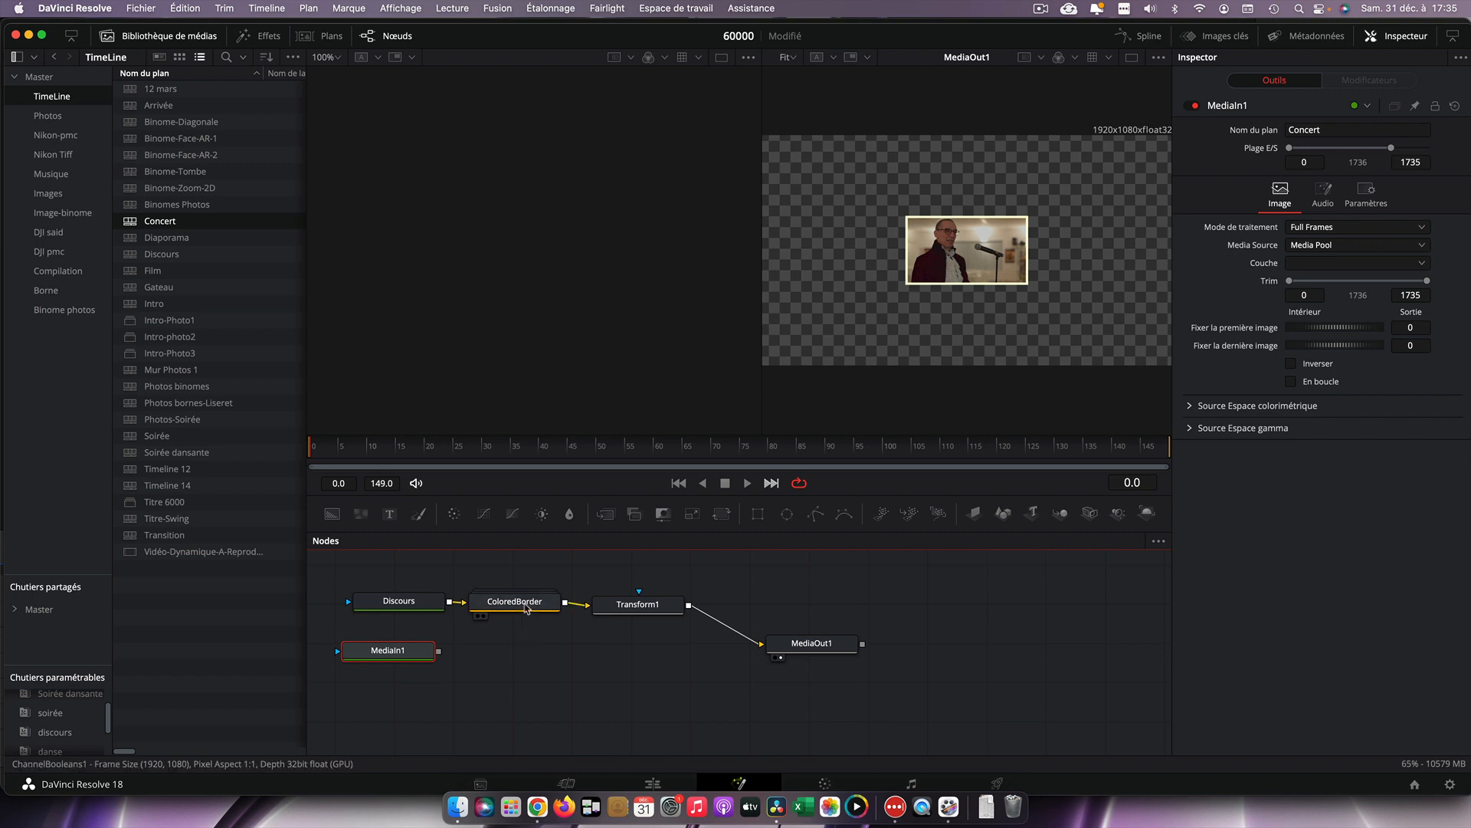
# Step: Copy the ColoredBorder node and paste the duplicate beside the Concert media node
pyautogui.click(527, 605)
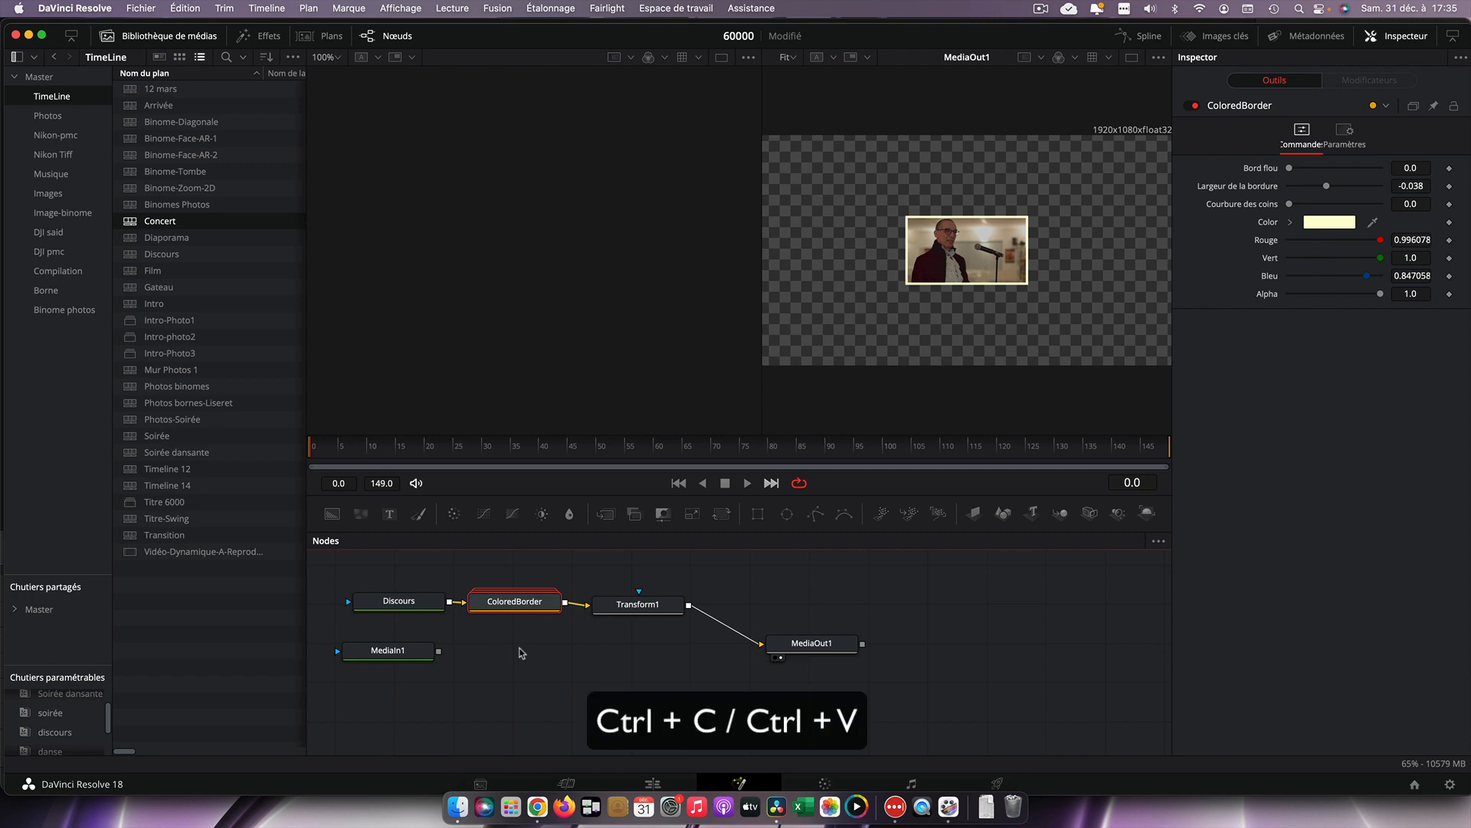
pyautogui.click(535, 683)
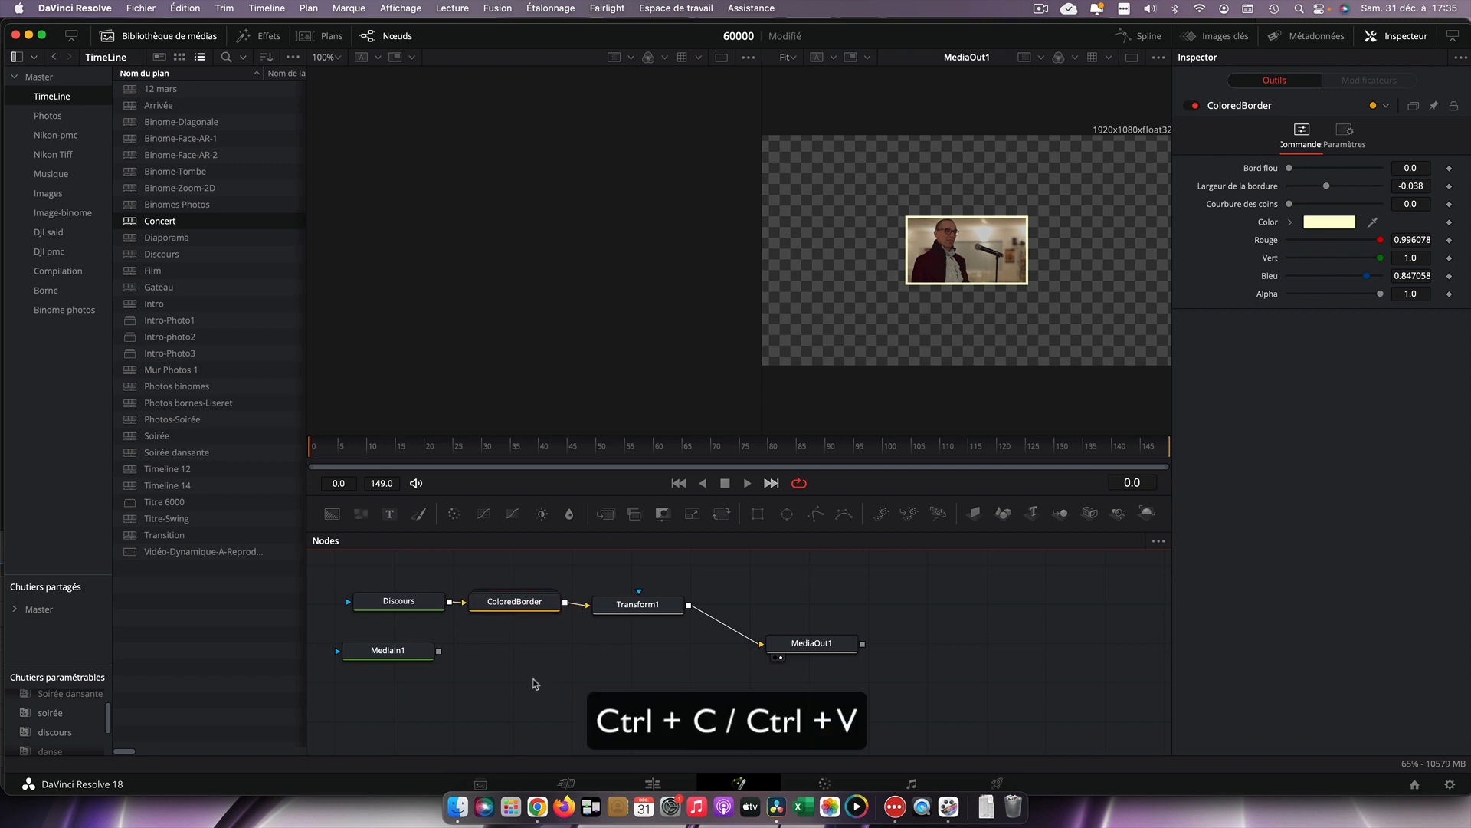
pyautogui.hotkey('ctrl', 'v')
pyautogui.moveTo(535, 683)
pyautogui.mouseDown()
pyautogui.moveTo(527, 654)
pyautogui.moveTo(463, 654)
pyautogui.moveTo(475, 651)
pyautogui.mouseUp()
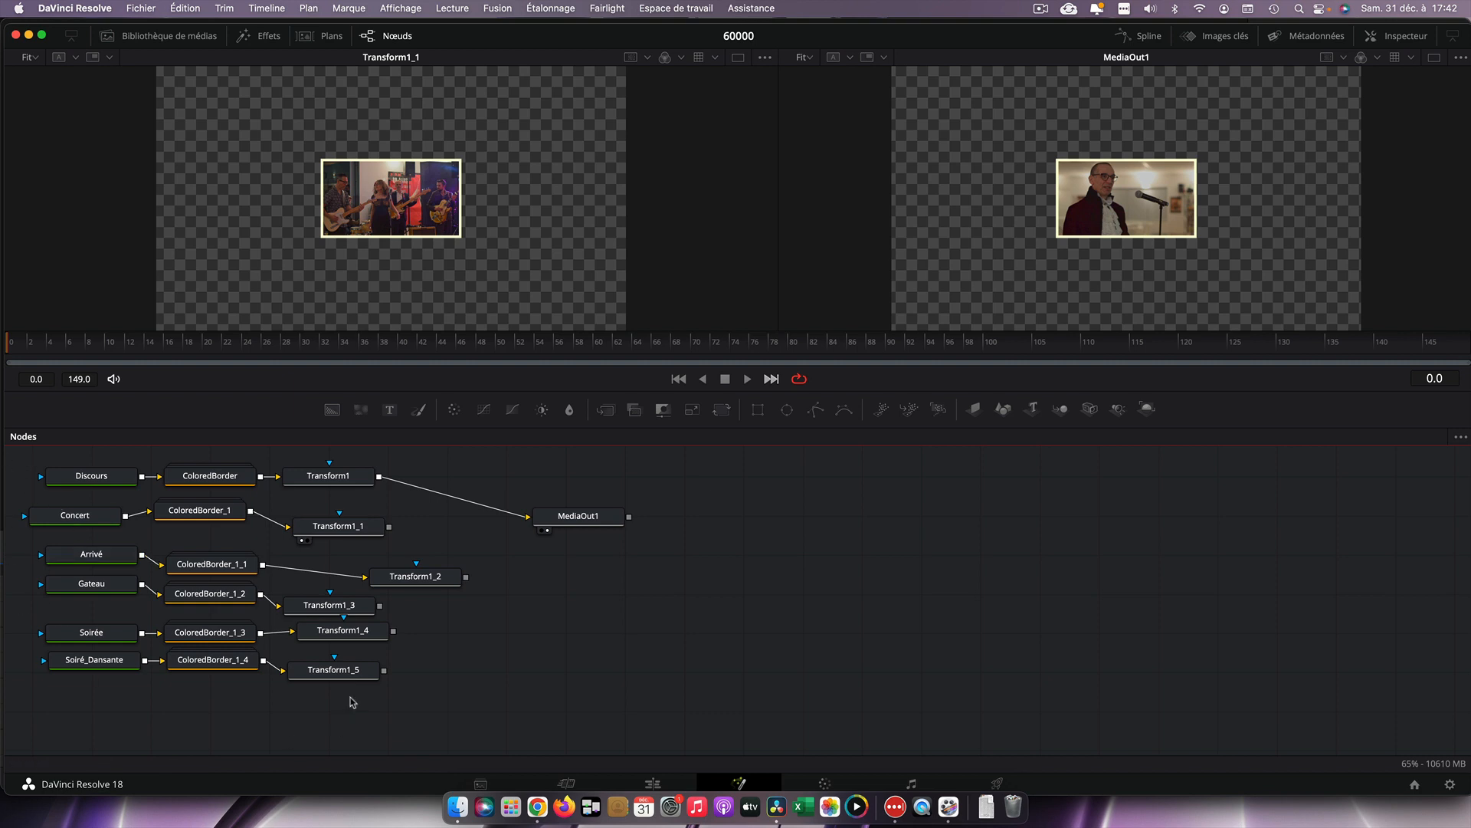
# Step: Select all the media, ColoredBorder and Transform nodes in the six video rows and align them
pyautogui.moveTo(13, 468); pyautogui.dragTo(371, 692)
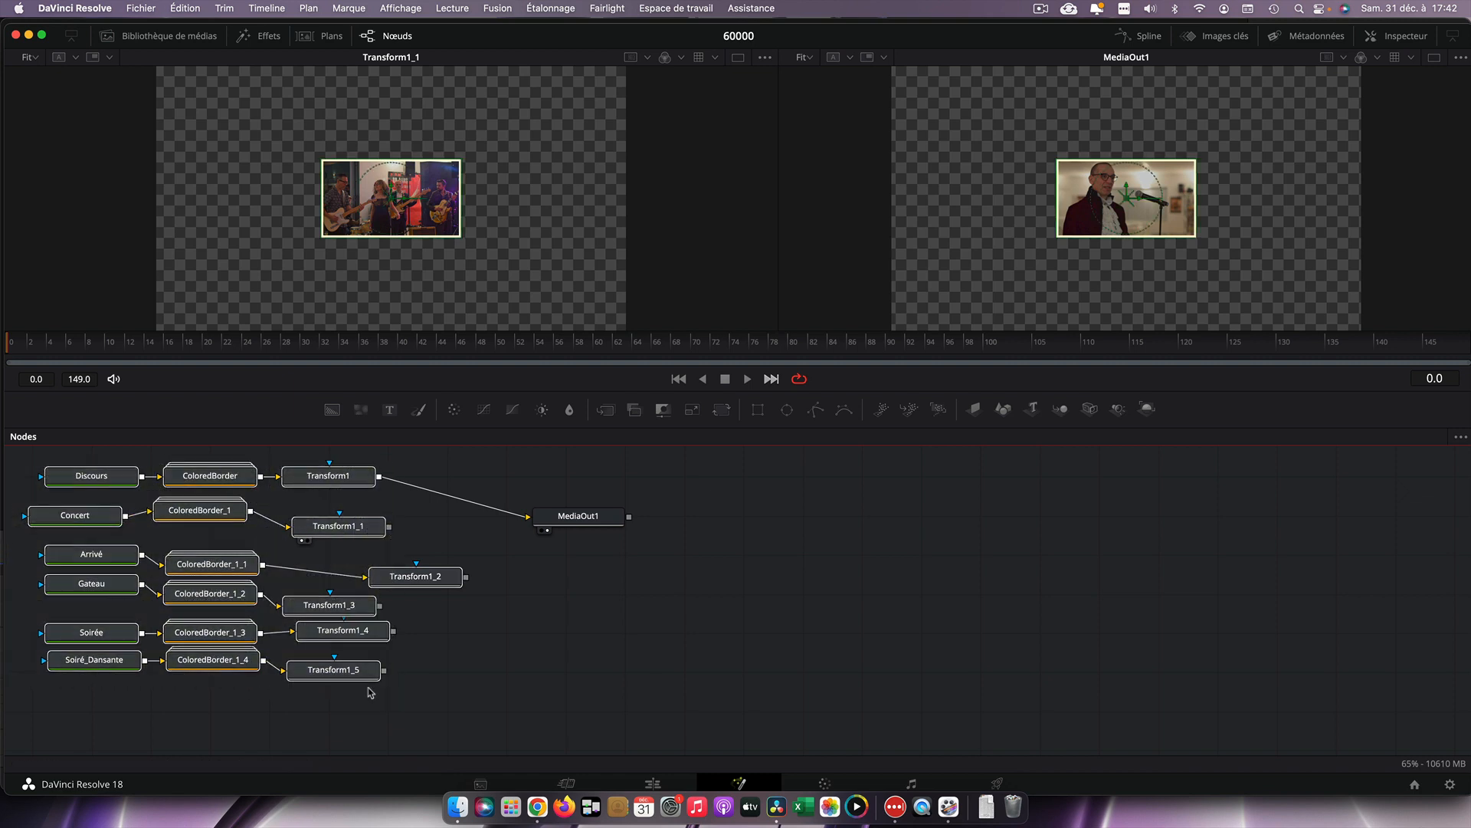
pyautogui.rightClick(231, 589)
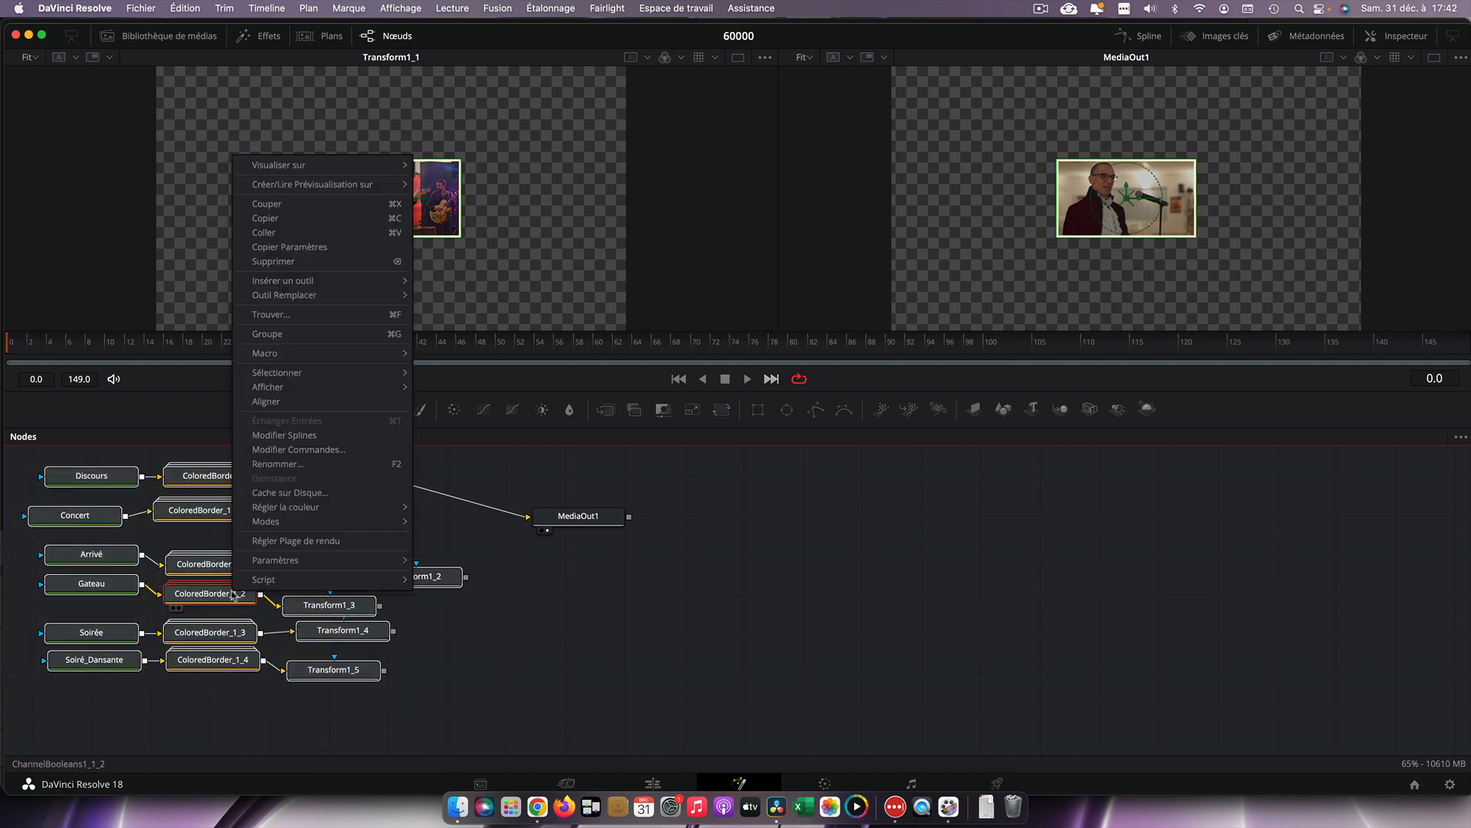
pyautogui.click(276, 402)
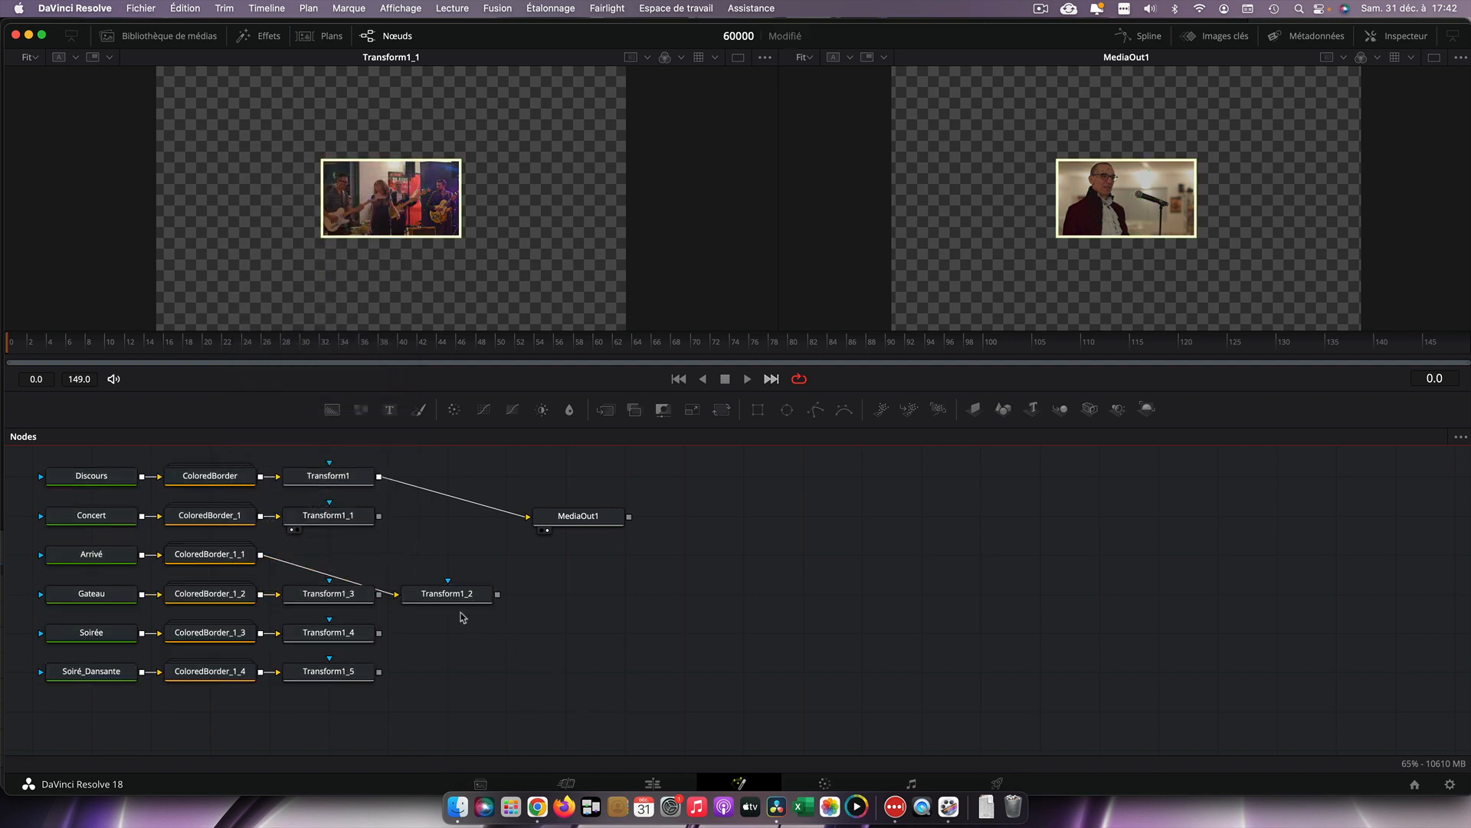
# Step: Move Transform1_2 into the Arrivé row and realign all six rows of nodes
pyautogui.moveTo(462, 610); pyautogui.dragTo(356, 569)
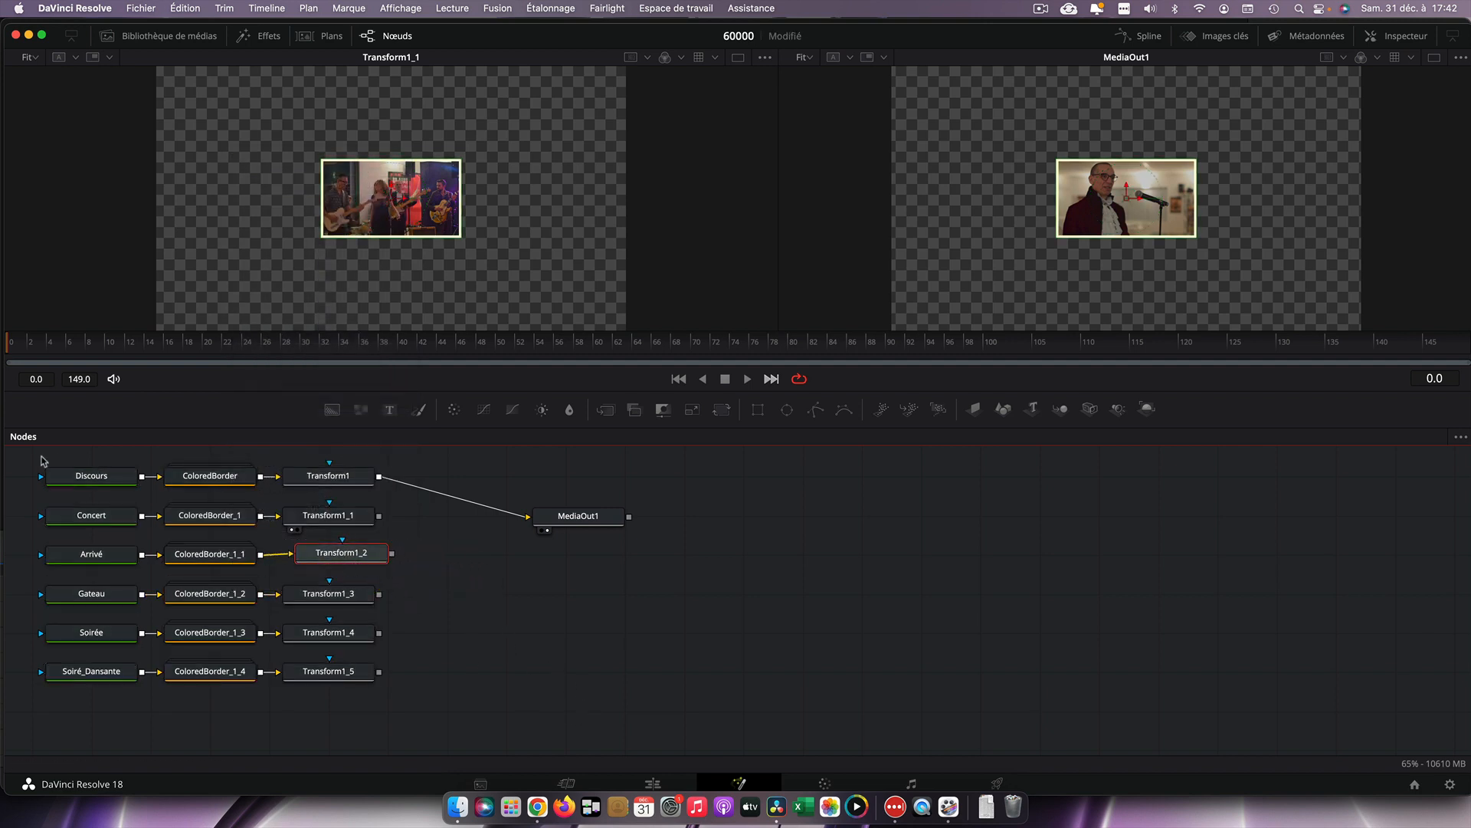
pyautogui.moveTo(42, 460); pyautogui.dragTo(387, 721)
pyautogui.rightClick(325, 564)
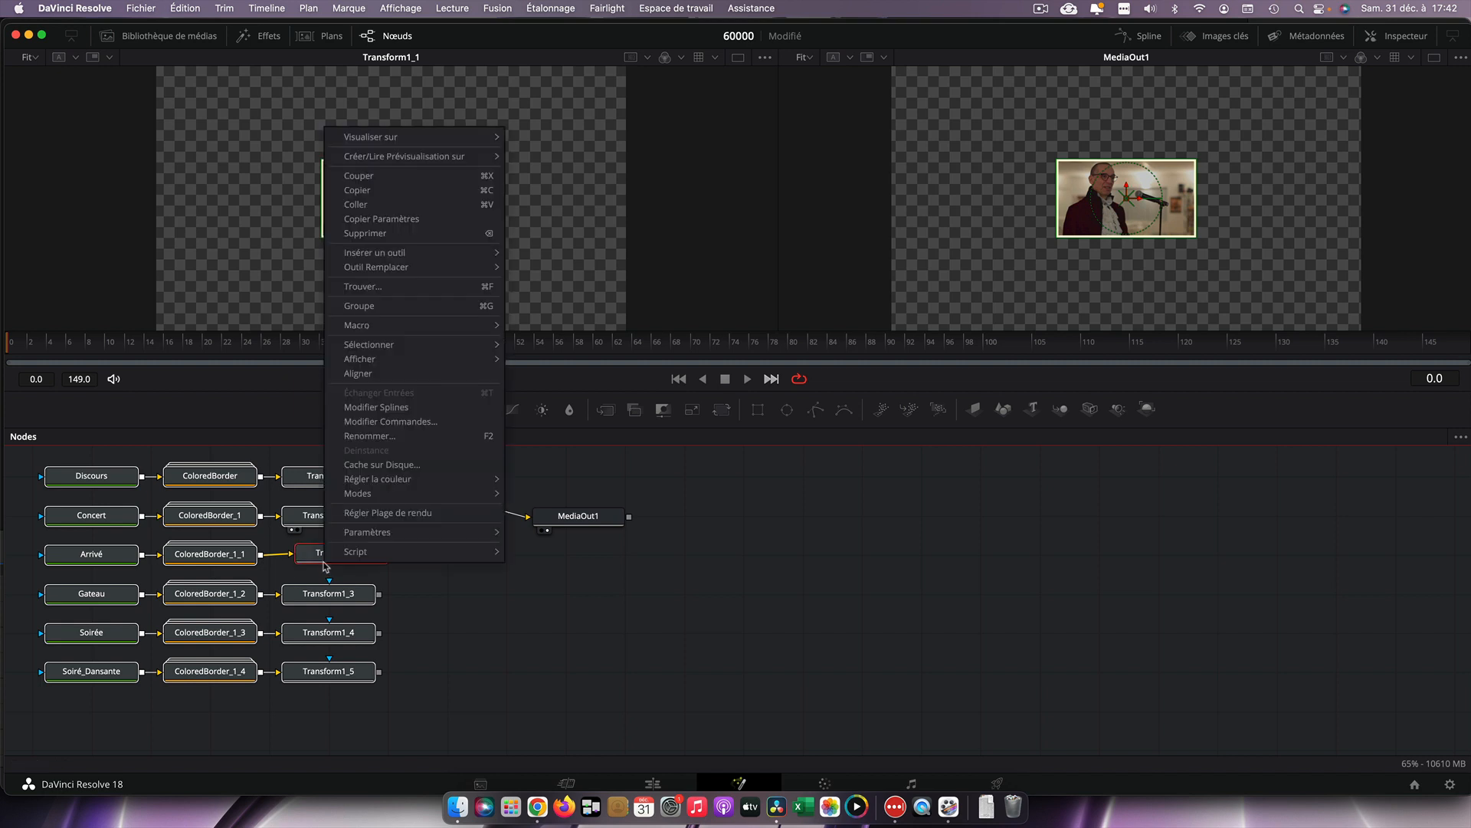
pyautogui.click(368, 373)
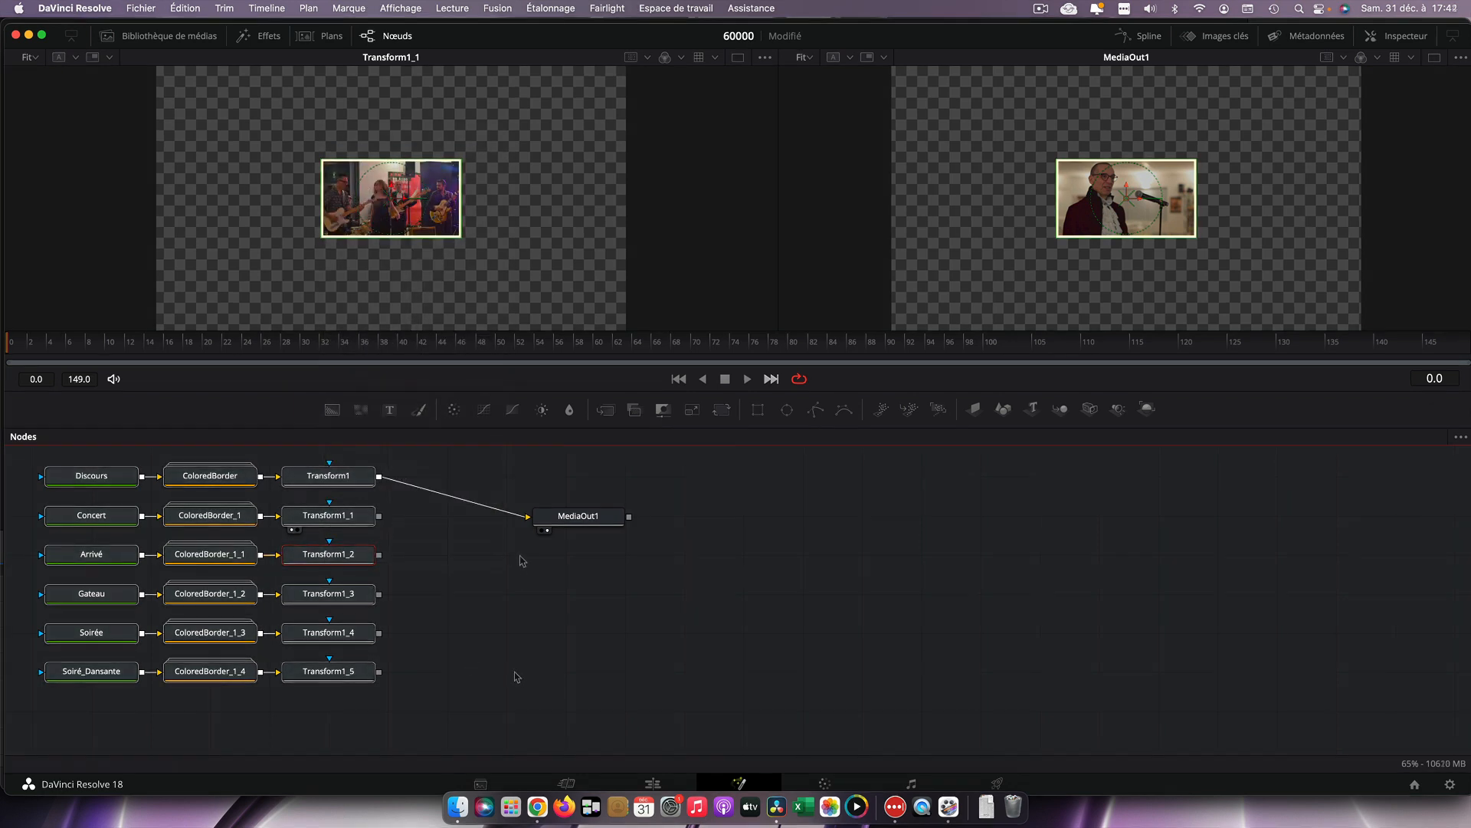
# Step: Disconnect Transform1 from MediaOut1 and place MediaOut1 farther to the right of the node rows
pyautogui.moveTo(528, 516); pyautogui.dragTo(748, 582)
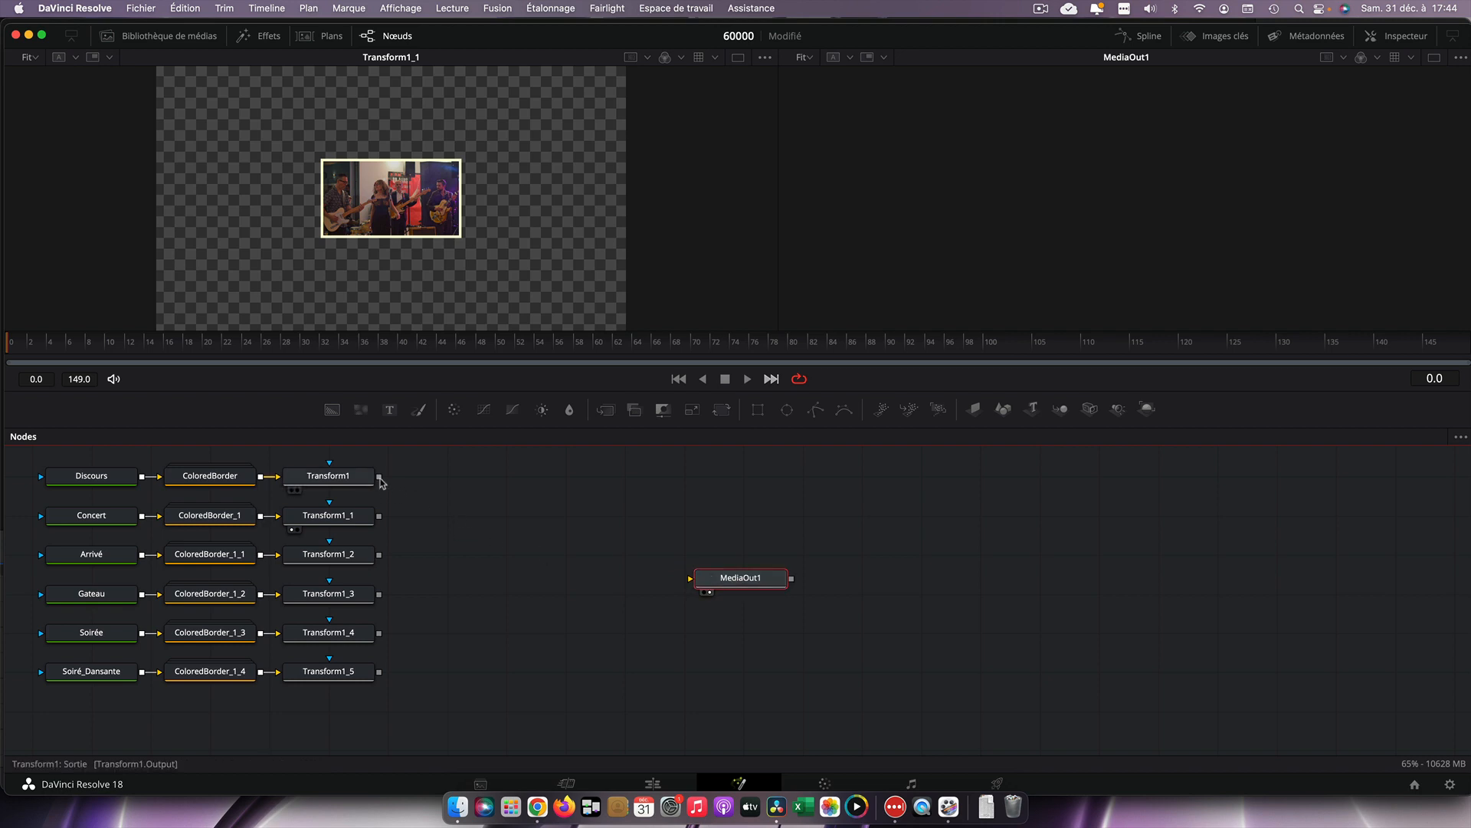
# Step: Merge the six Transform outputs in a cascade from Merge2 to Merge6 and connect Merge6 to MediaOut1
pyautogui.moveTo(379, 477); pyautogui.dragTo(381, 519)
pyautogui.moveTo(497, 515); pyautogui.dragTo(380, 553)
pyautogui.moveTo(498, 554); pyautogui.dragTo(379, 594)
pyautogui.moveTo(498, 594); pyautogui.dragTo(380, 633)
pyautogui.moveTo(498, 633); pyautogui.dragTo(379, 672)
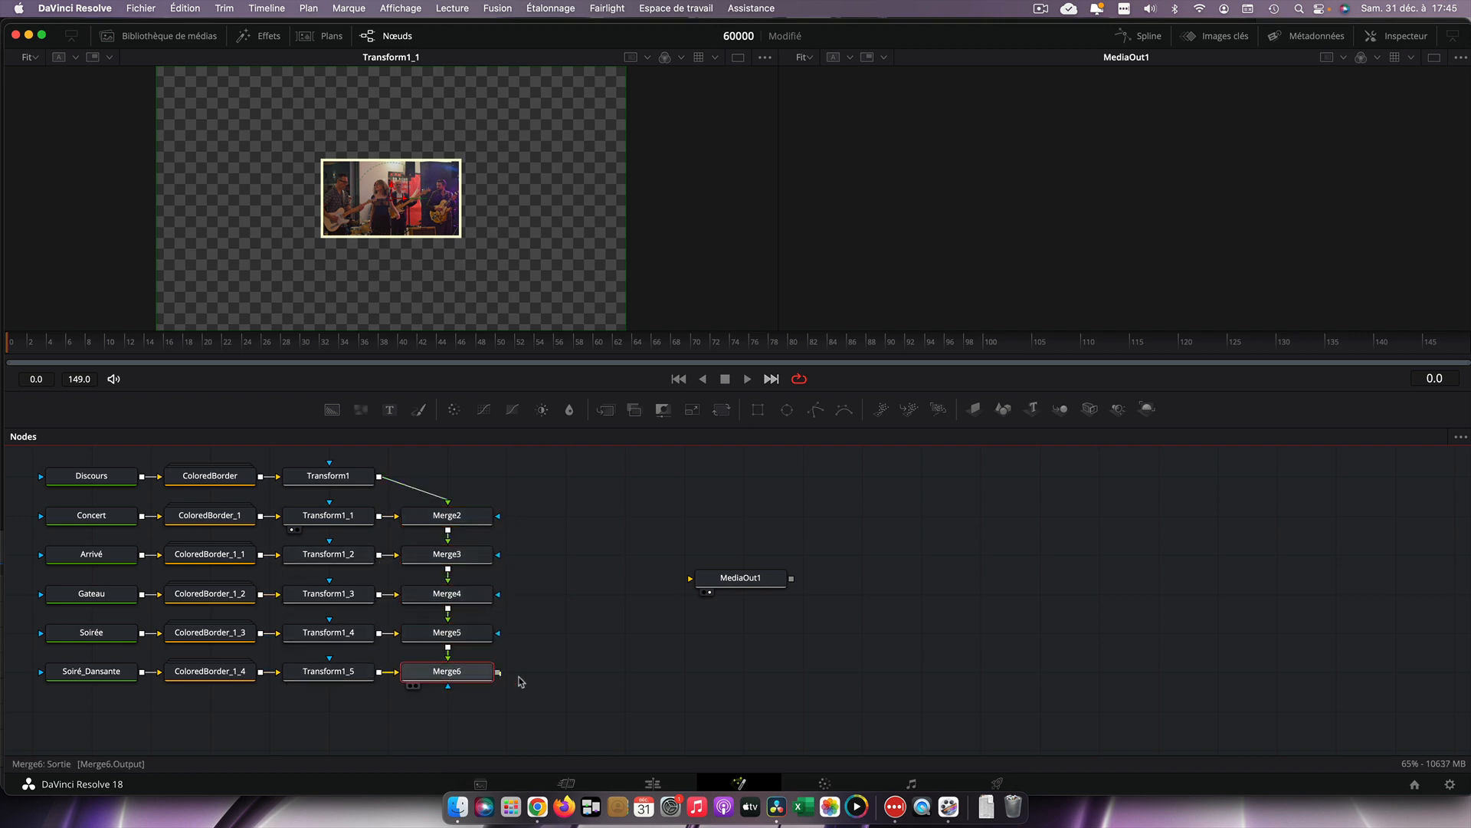
pyautogui.moveTo(498, 672); pyautogui.dragTo(690, 578)
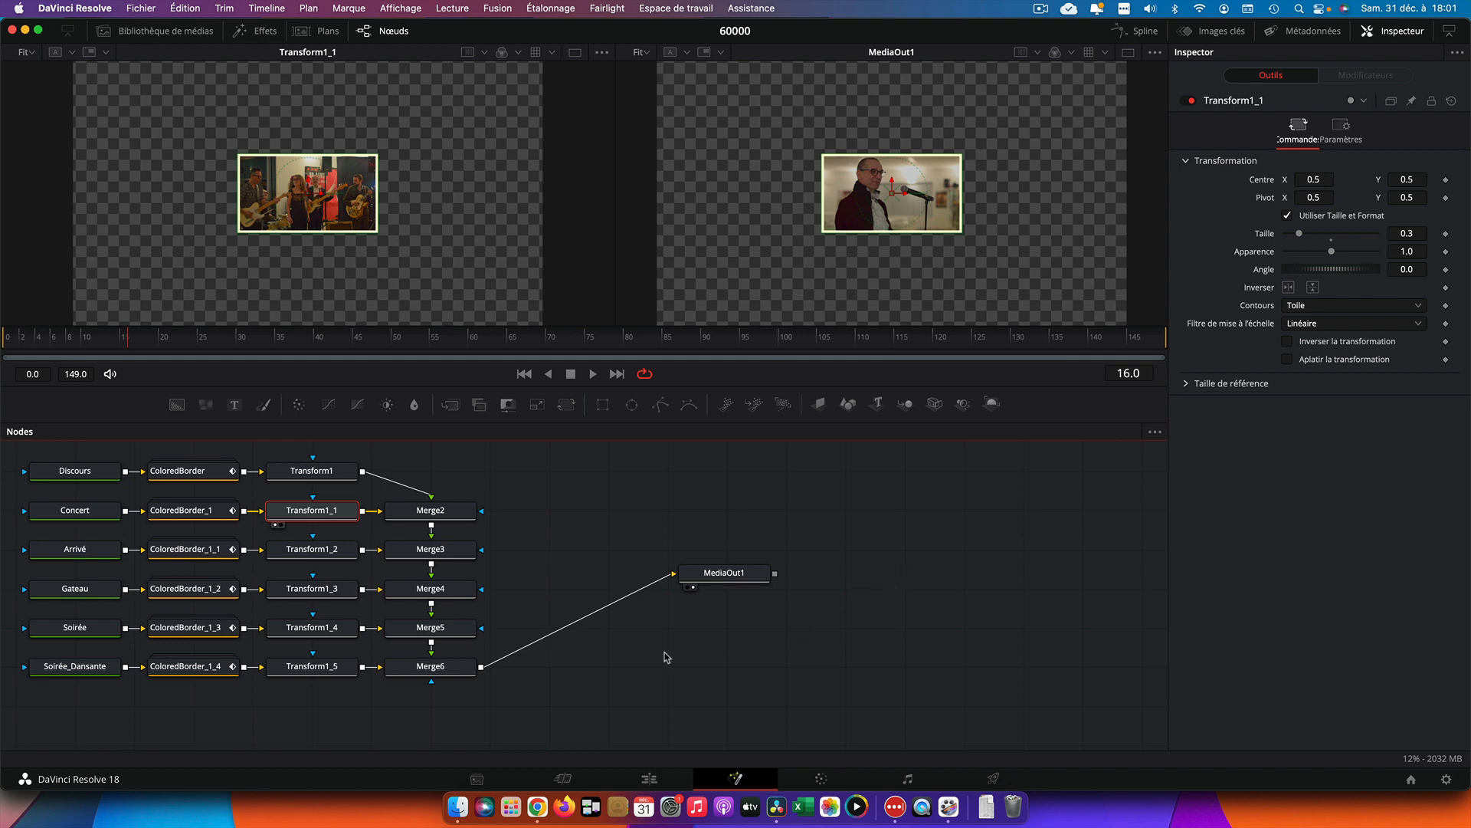
# Step: Shift the Discours video to the left by lowering Transform1's Center X, and save the project
pyautogui.click(333, 477)
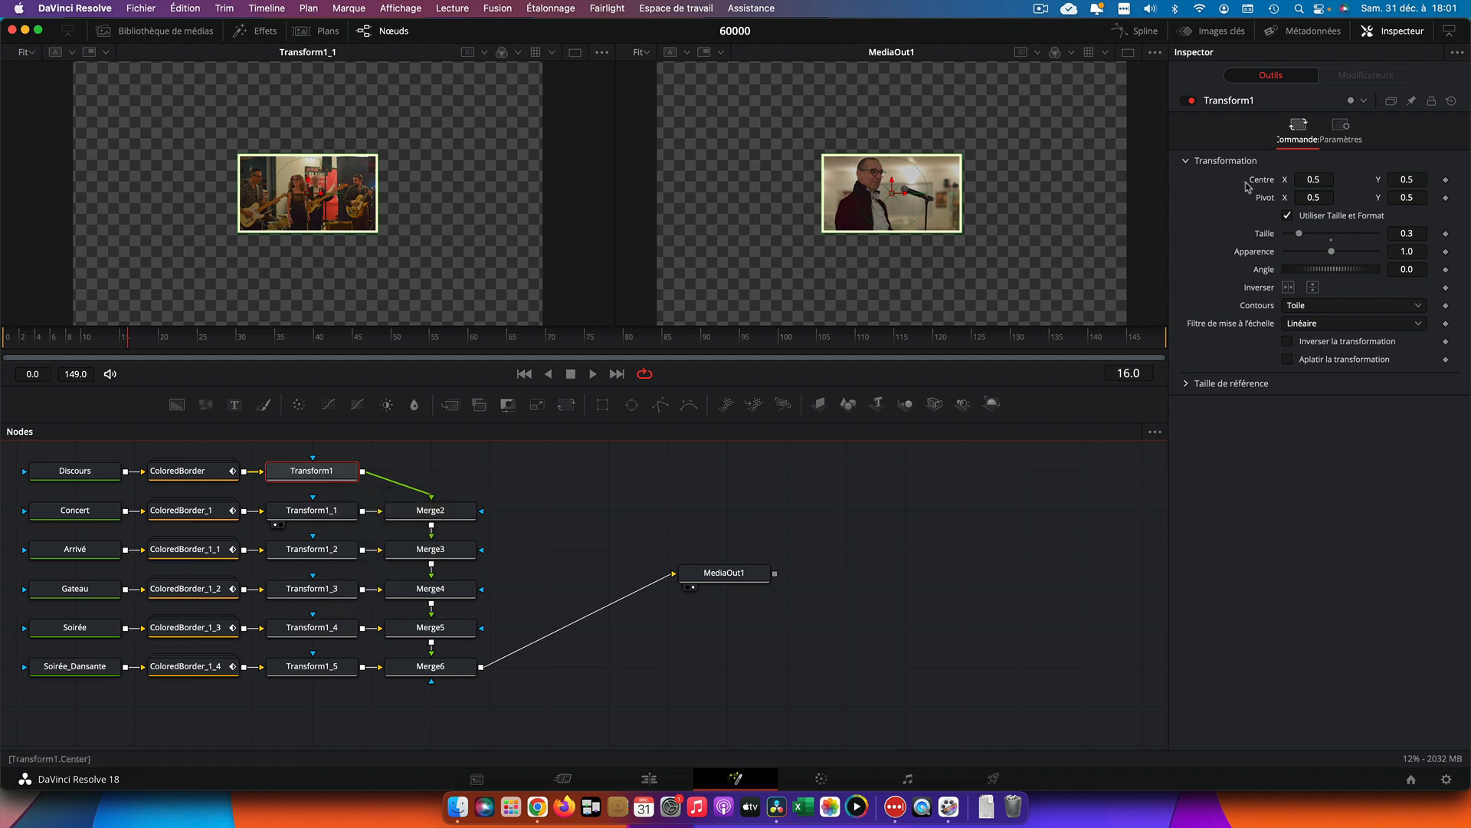
pyautogui.moveTo(1312, 180); pyautogui.dragTo(1268, 181)
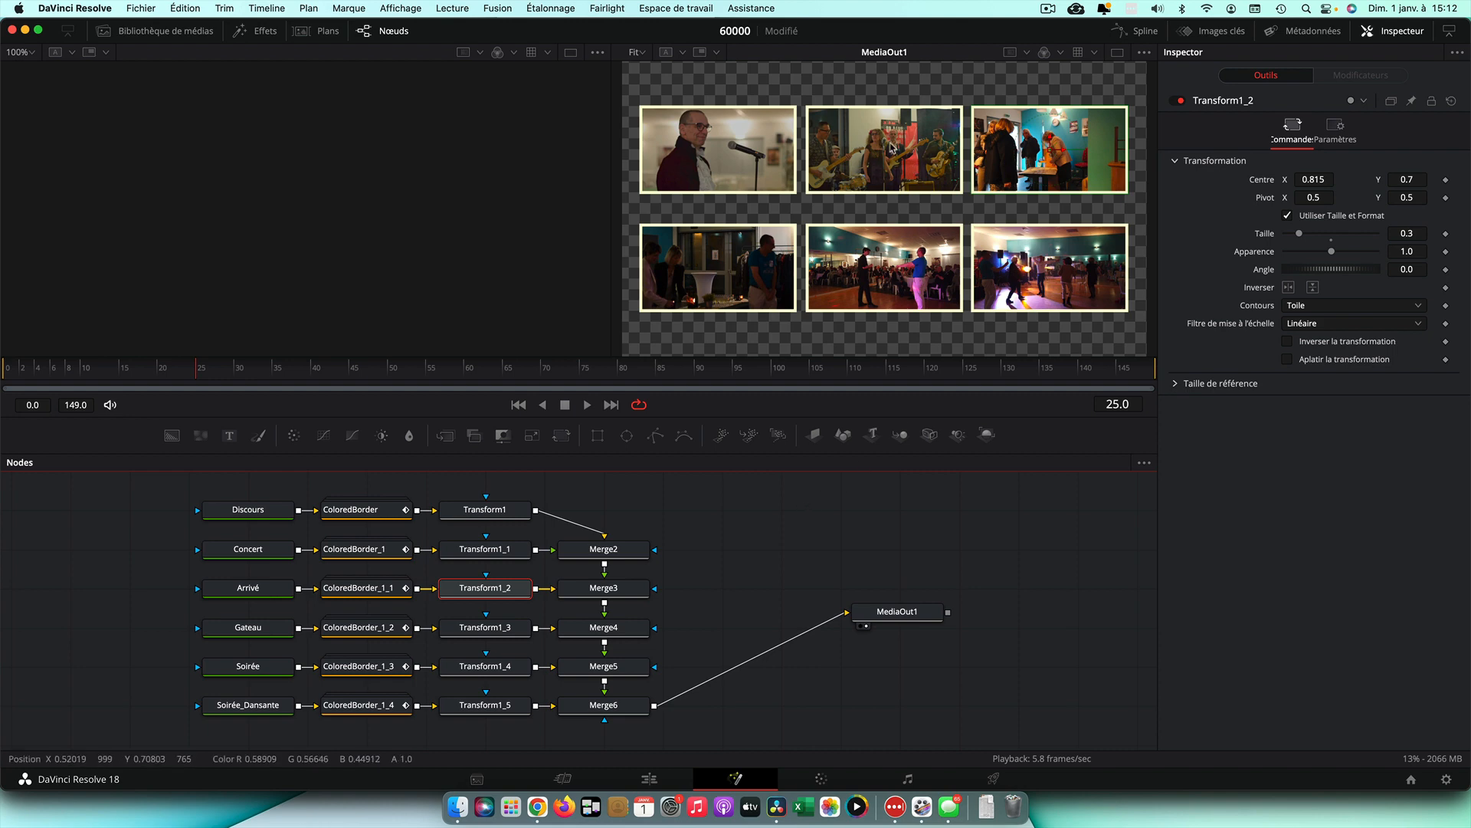
pyautogui.press('super+s')
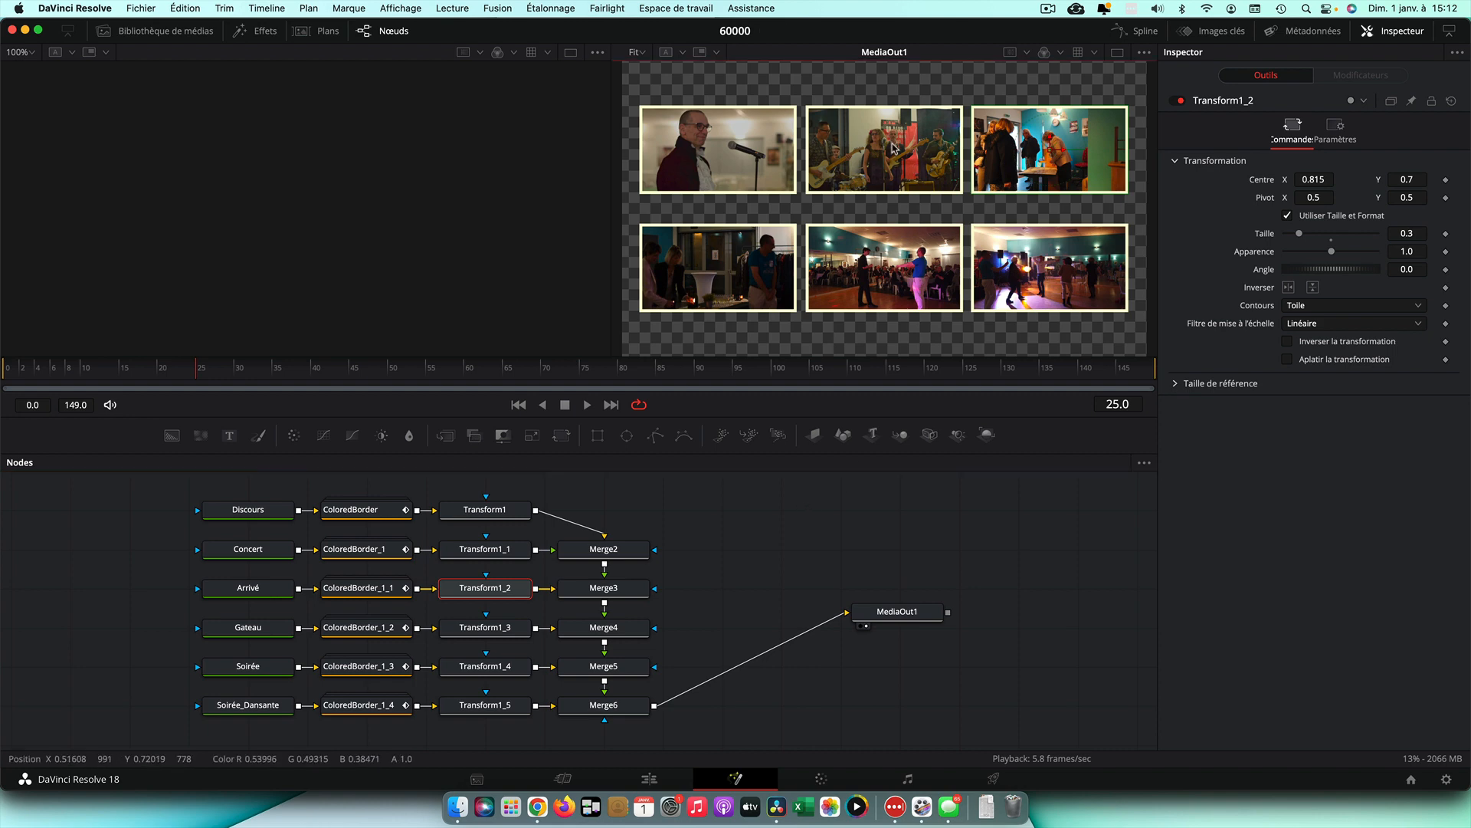
# Step: Add keyframes at frame 25 for the Center, Size and Angle of the Concert row's Transform1_1
pyautogui.click(244, 553)
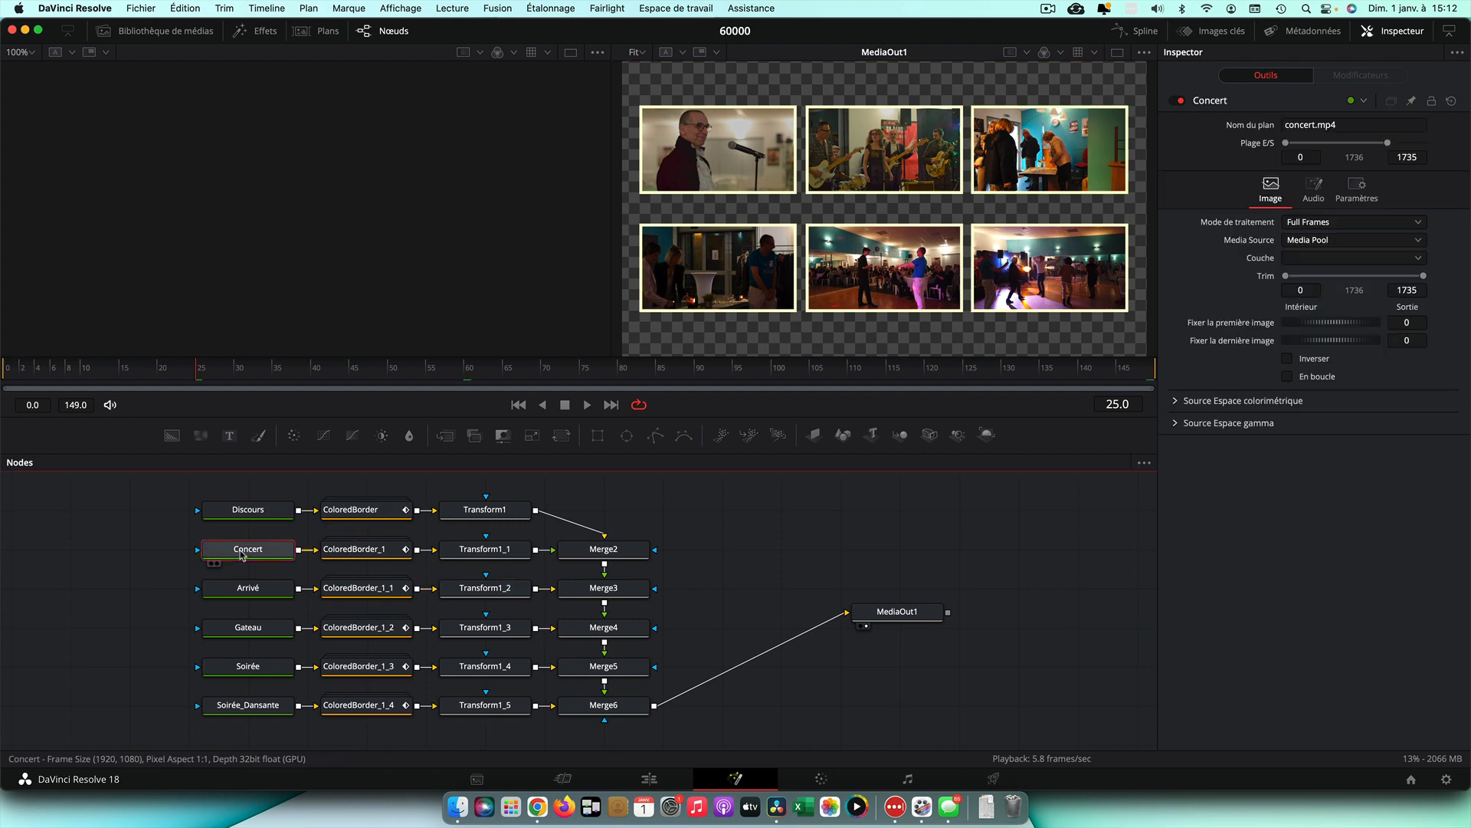
pyautogui.click(472, 558)
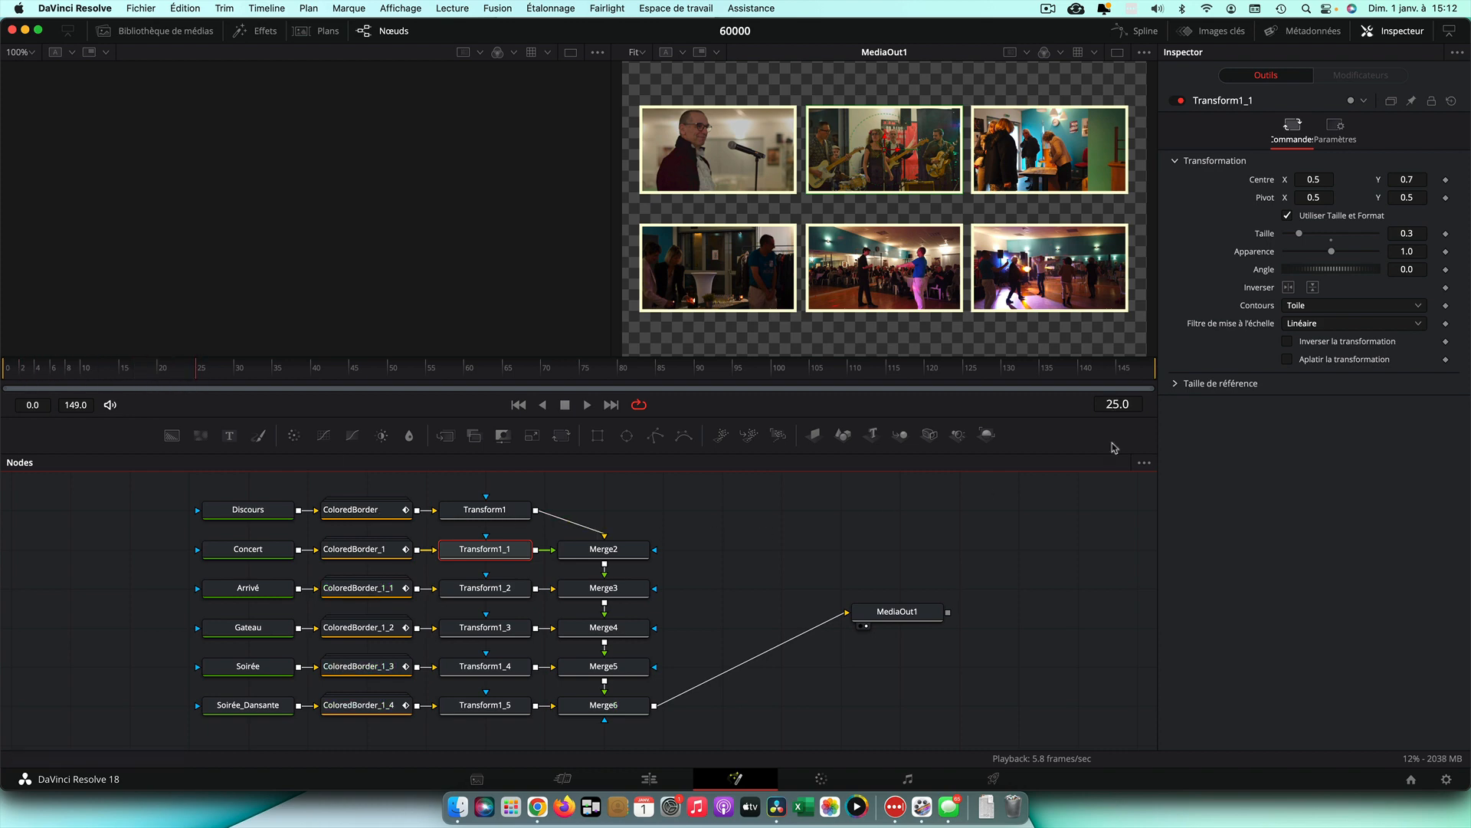
pyautogui.click(1446, 181)
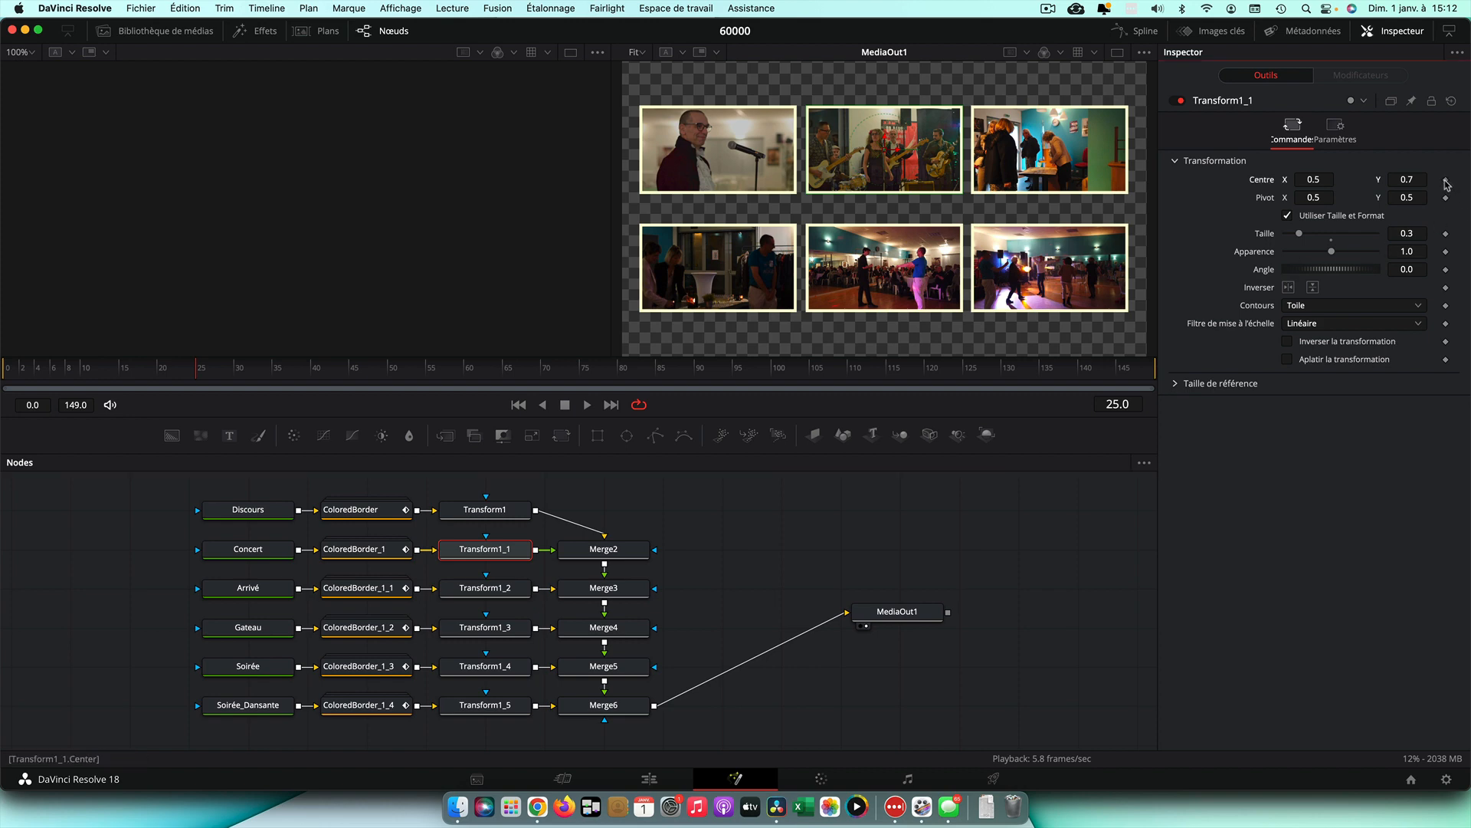
pyautogui.click(1446, 235)
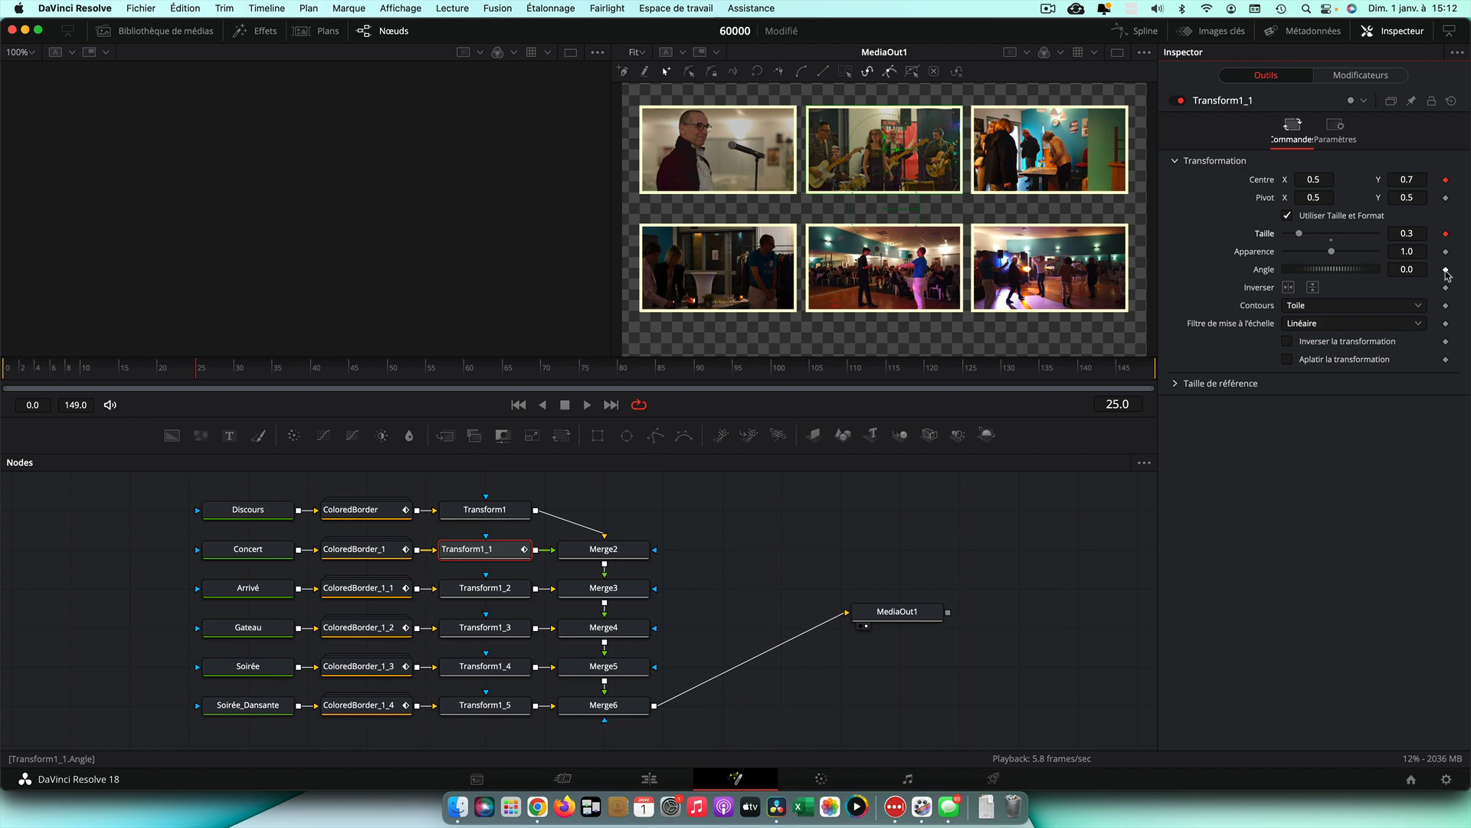
pyautogui.click(1446, 270)
# Step: At frame 60, set Transform1_1's Angle to -360 and its Size to 1
pyautogui.moveTo(261, 378); pyautogui.dragTo(464, 373)
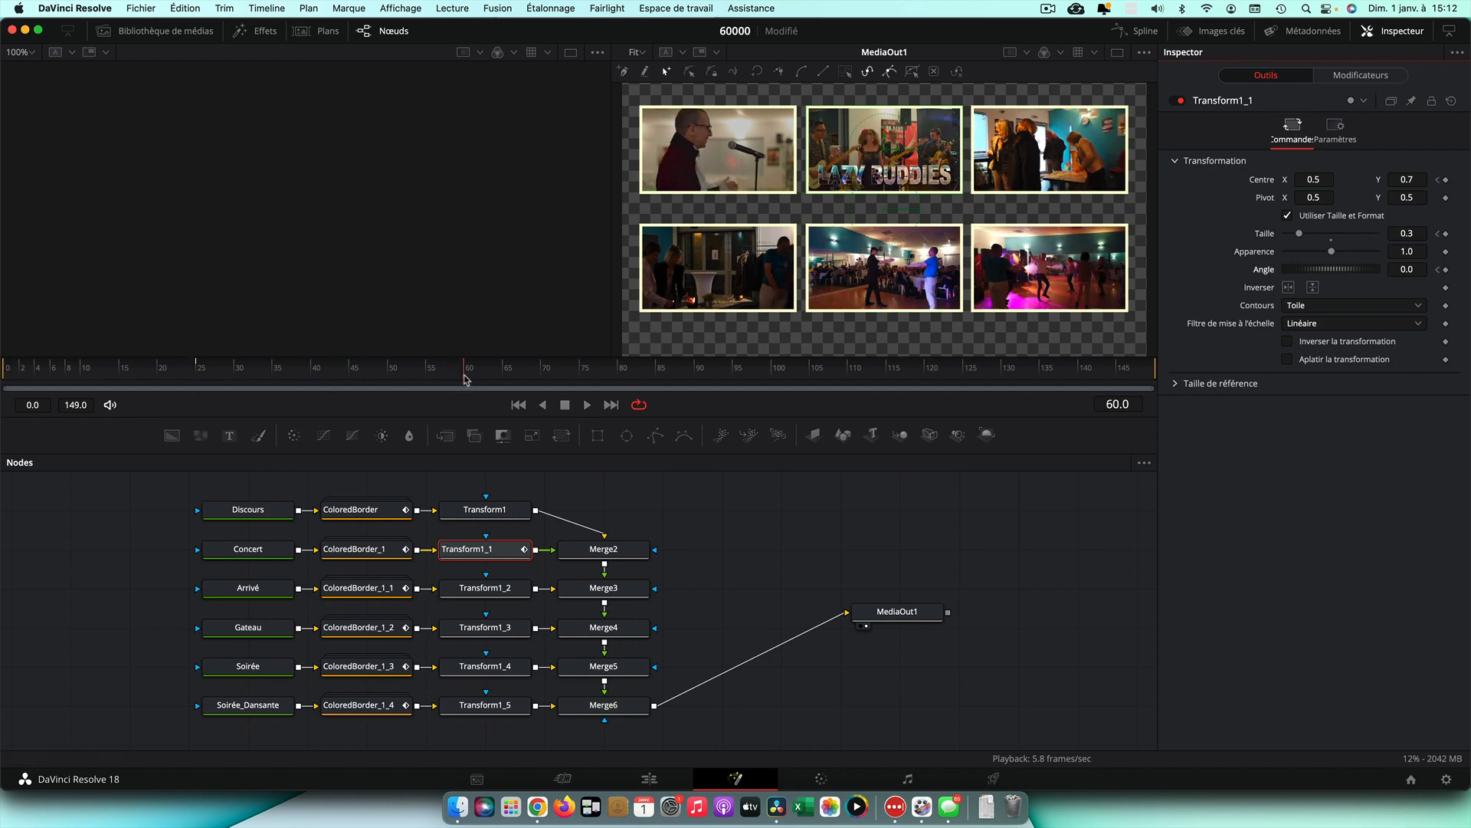
pyautogui.click(1407, 269)
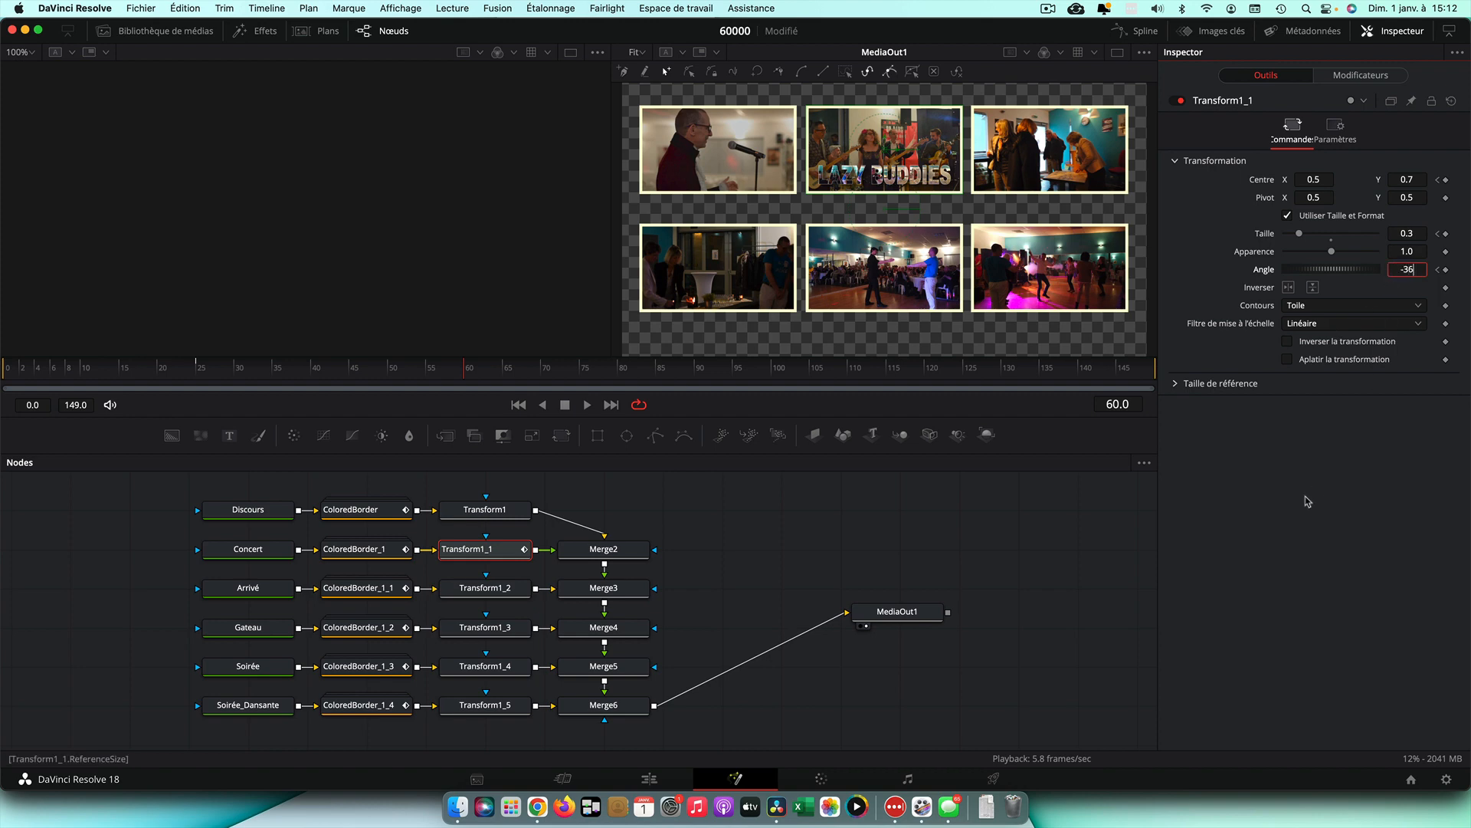
pyautogui.write('-360')
pyautogui.click(1407, 233)
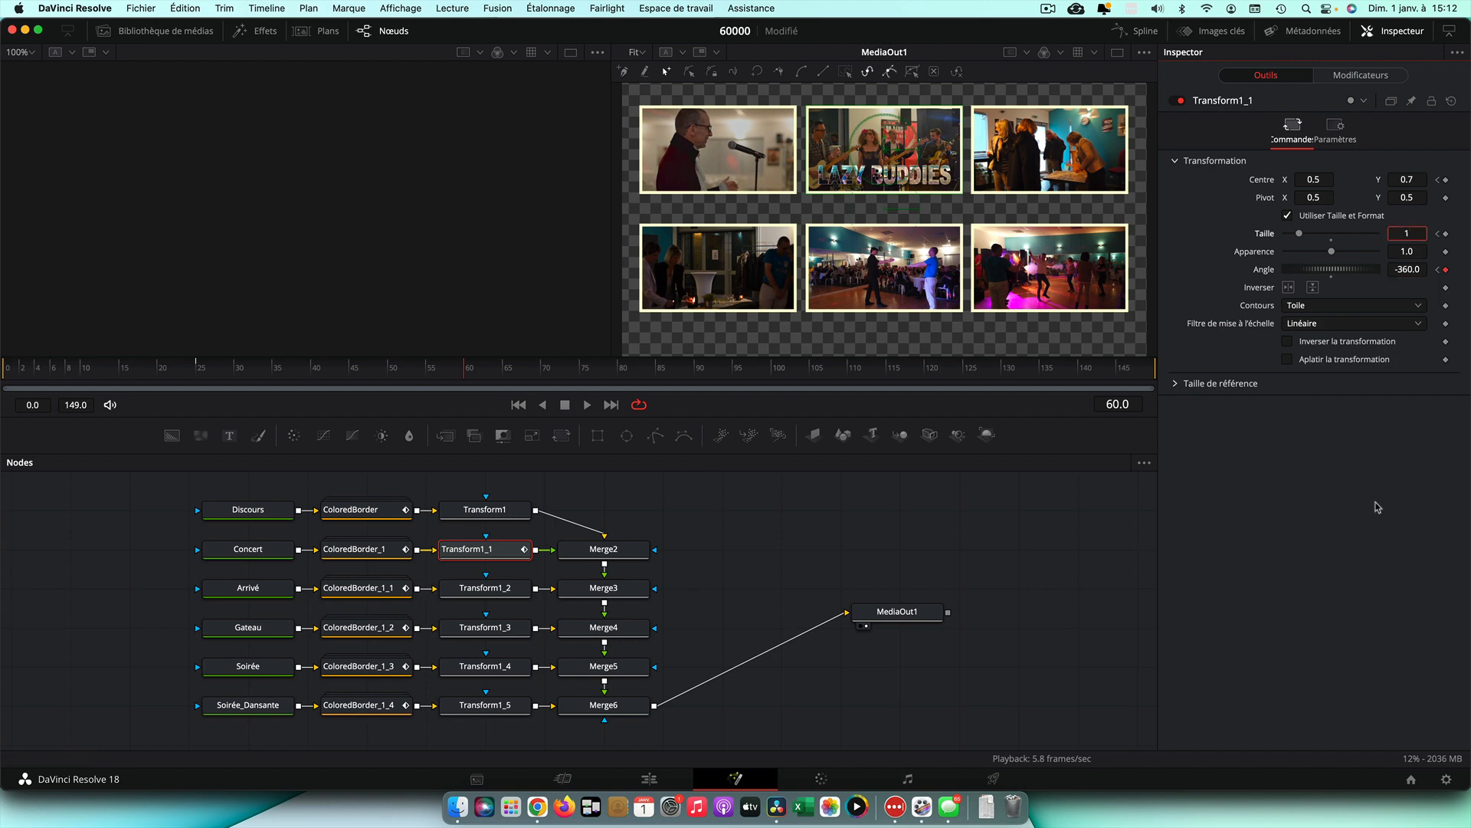
pyautogui.write('1')
# Step: Set Transform1_1's Center Y at frame 60, trying 0.525 and settling on 0.501
pyautogui.click(1417, 179)
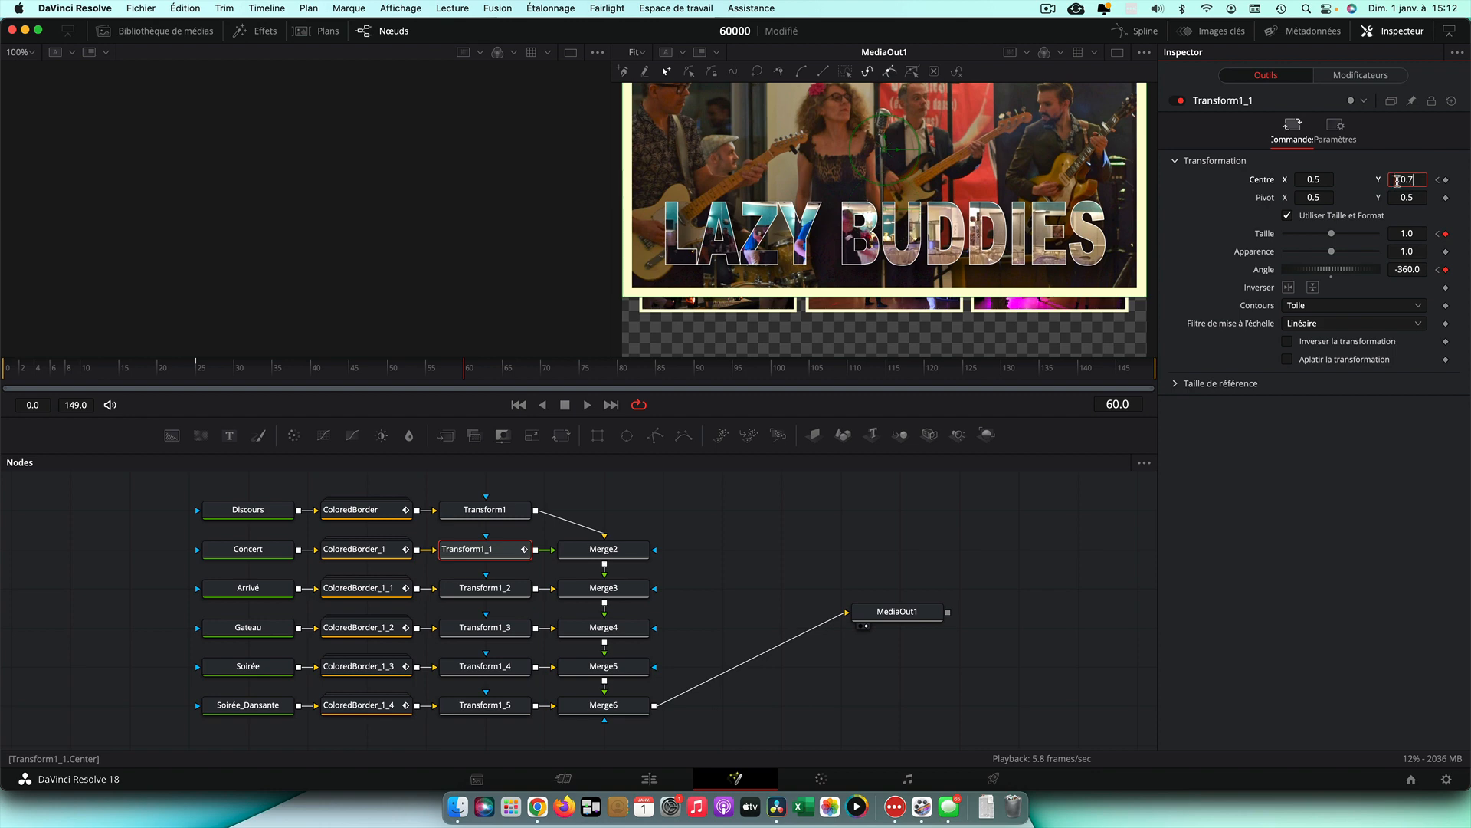
pyautogui.click(1398, 166)
pyautogui.doubleClick(1406, 180)
pyautogui.write('0.525')
pyautogui.press('Return')
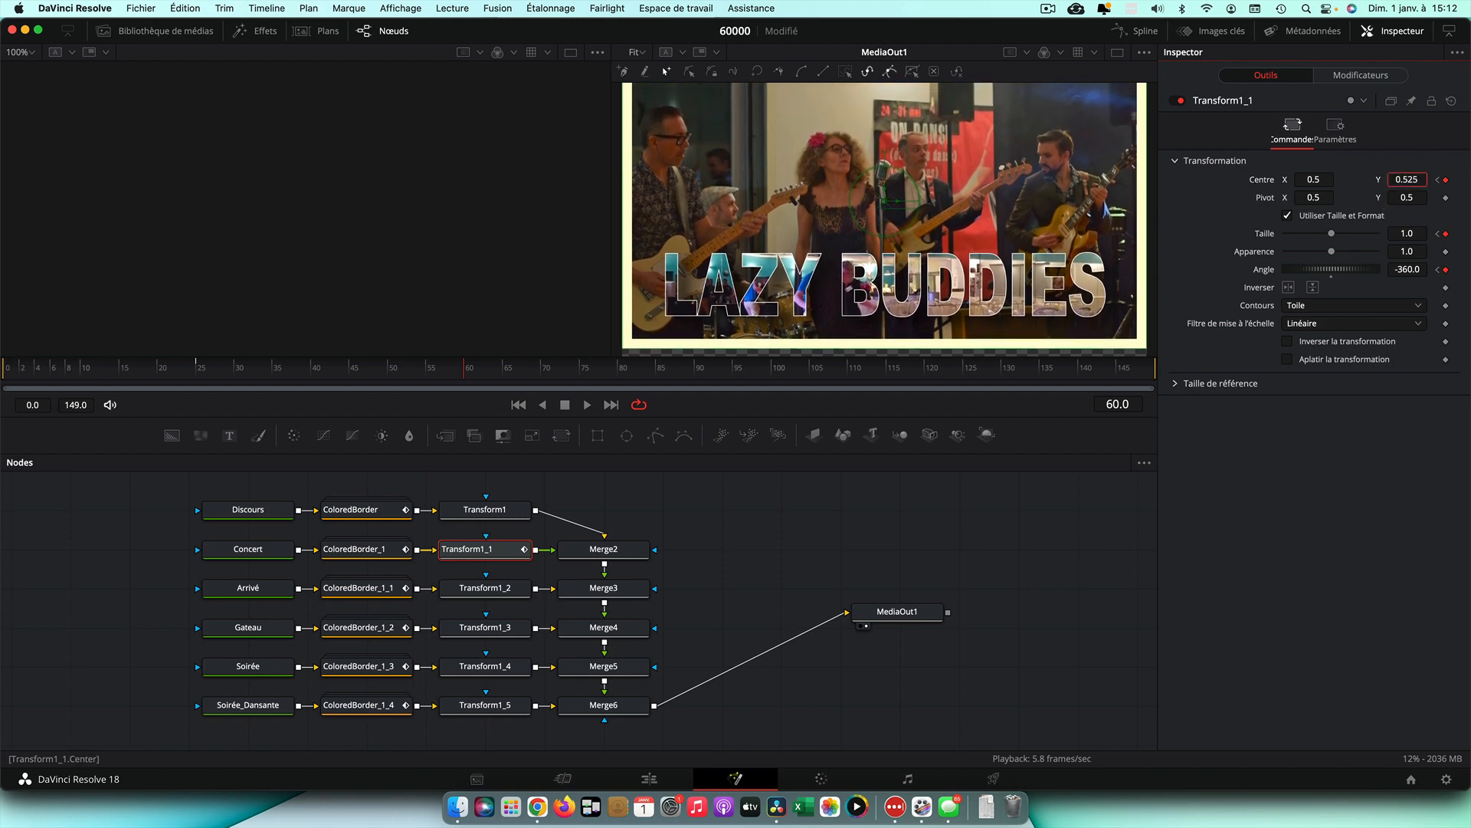
pyautogui.write('0.501')
pyautogui.press('Return')
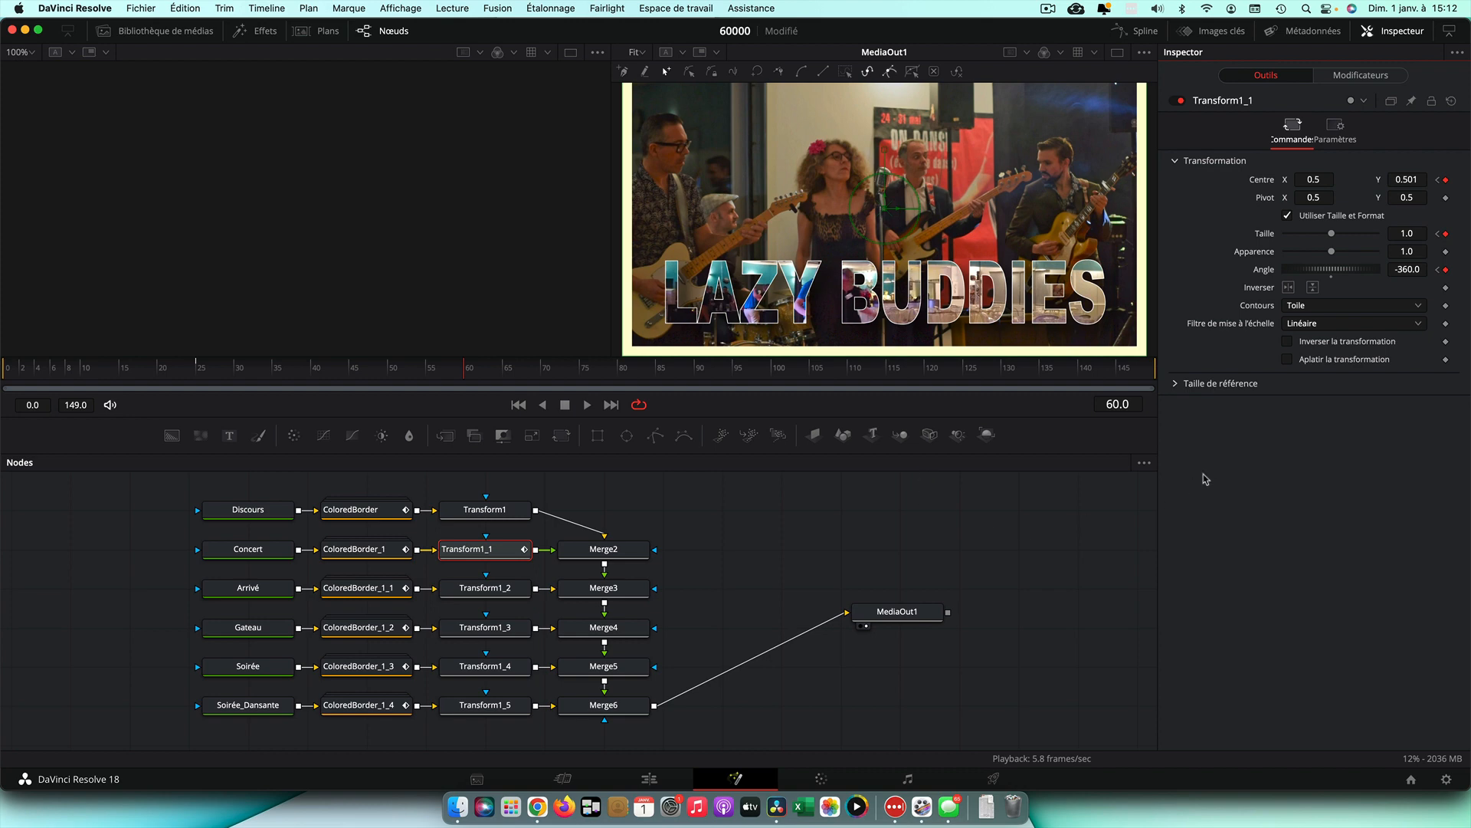
# Step: Return to the keyframe at frame 25 and keyframe the border width of ColoredBorder_1 there
pyautogui.click(1439, 235)
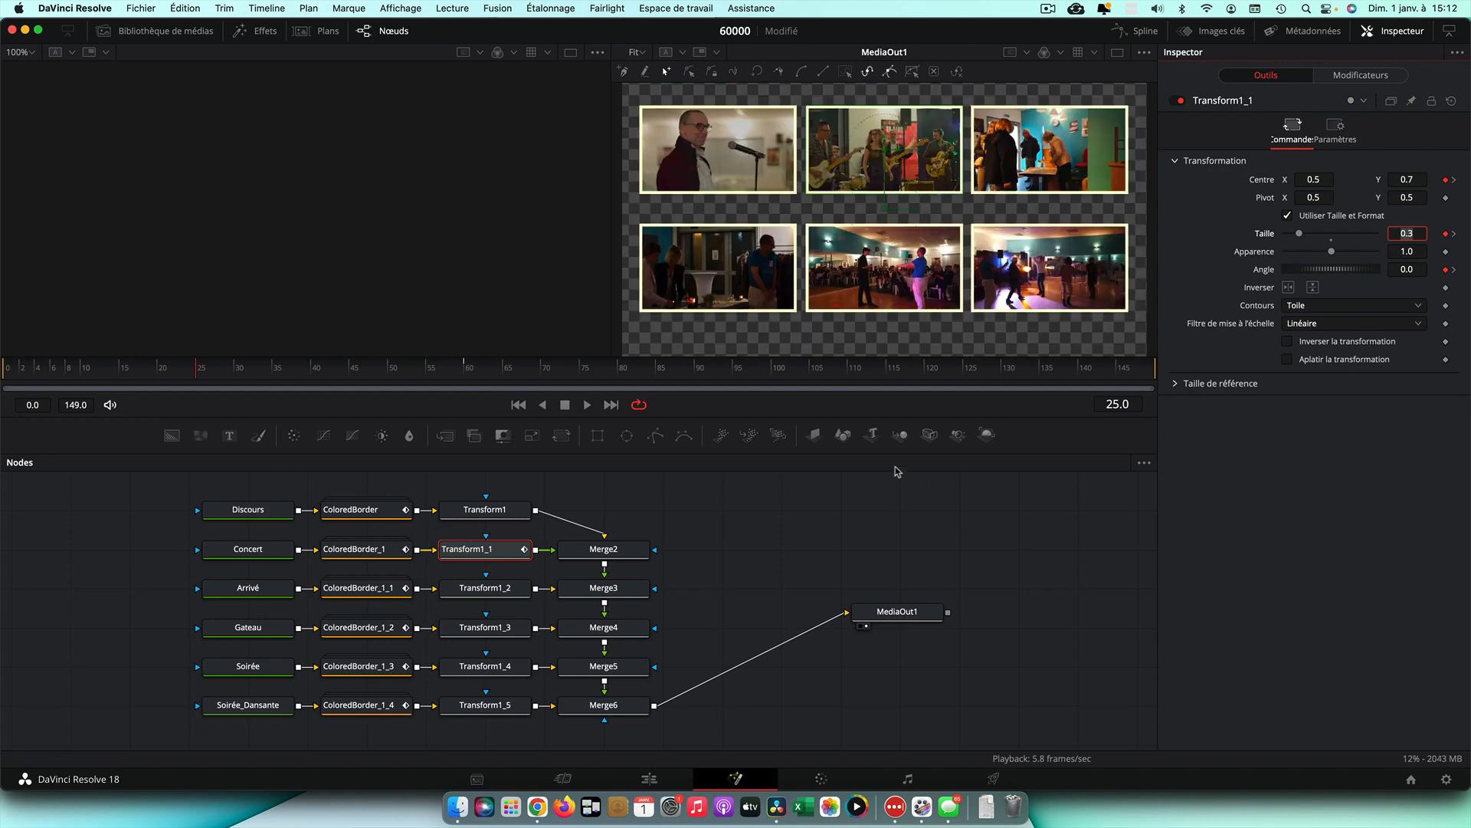
pyautogui.click(357, 552)
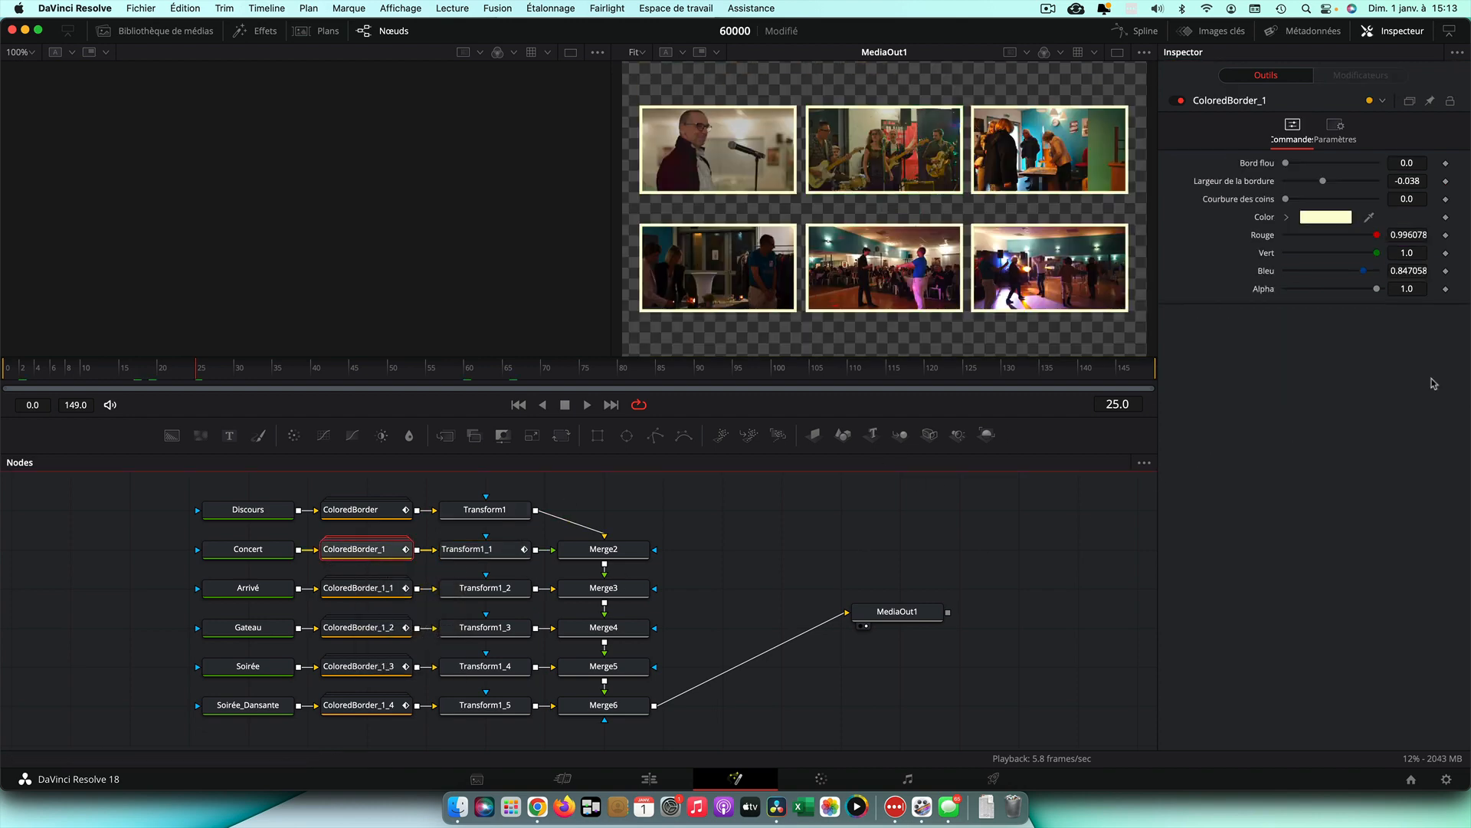
pyautogui.click(1446, 181)
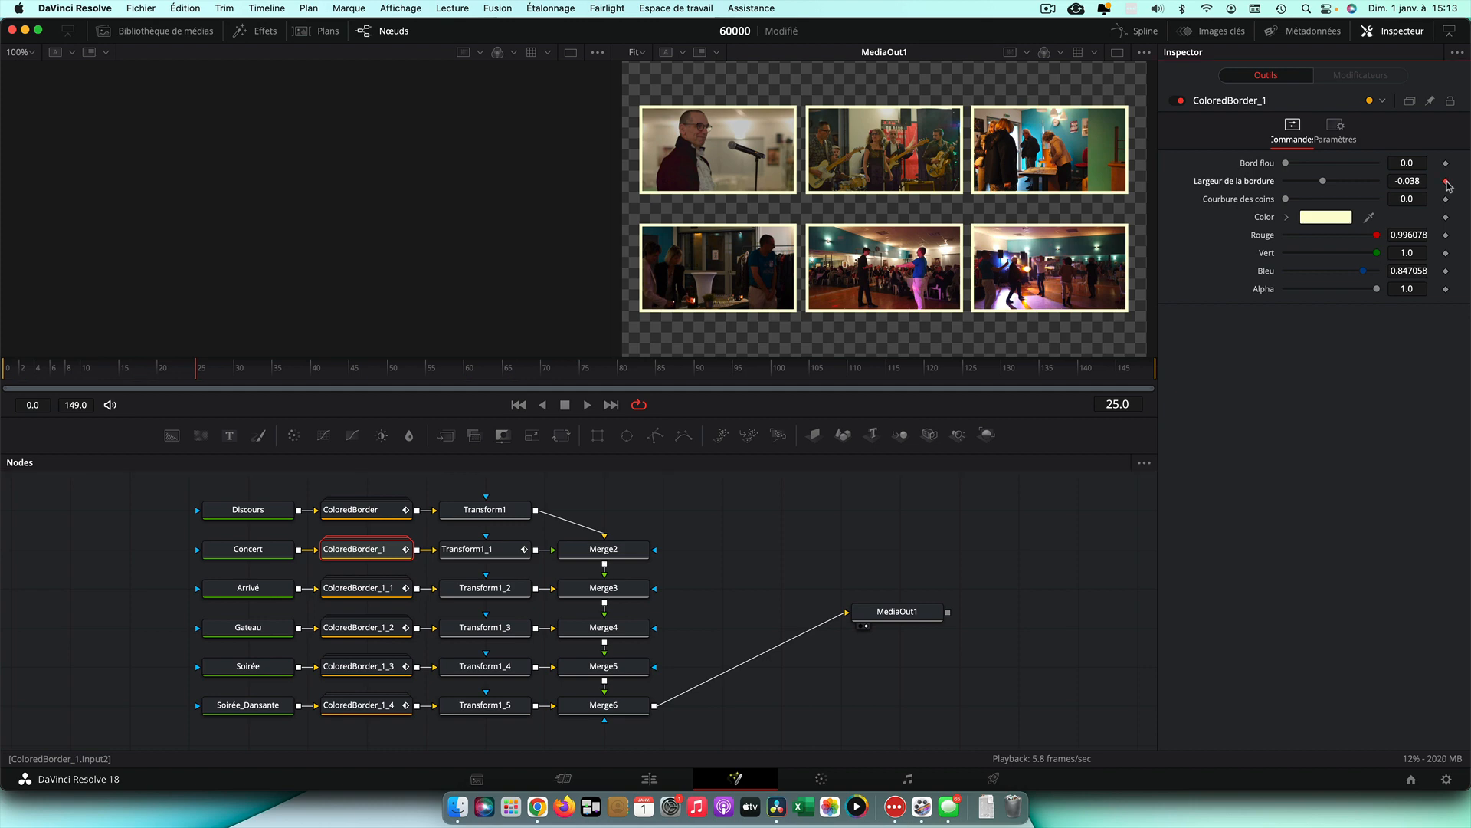
pyautogui.click(484, 550)
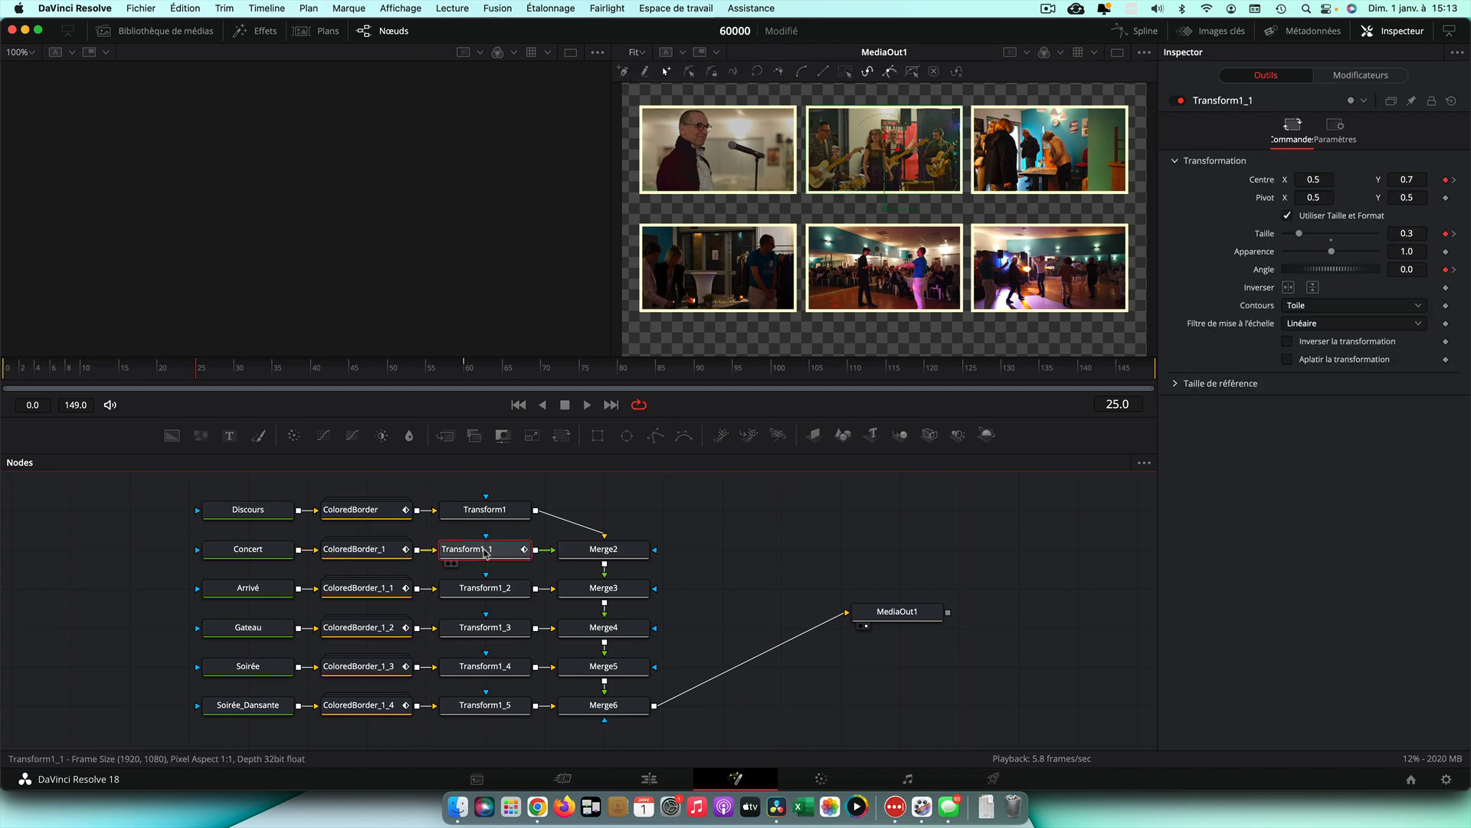
pyautogui.click(375, 544)
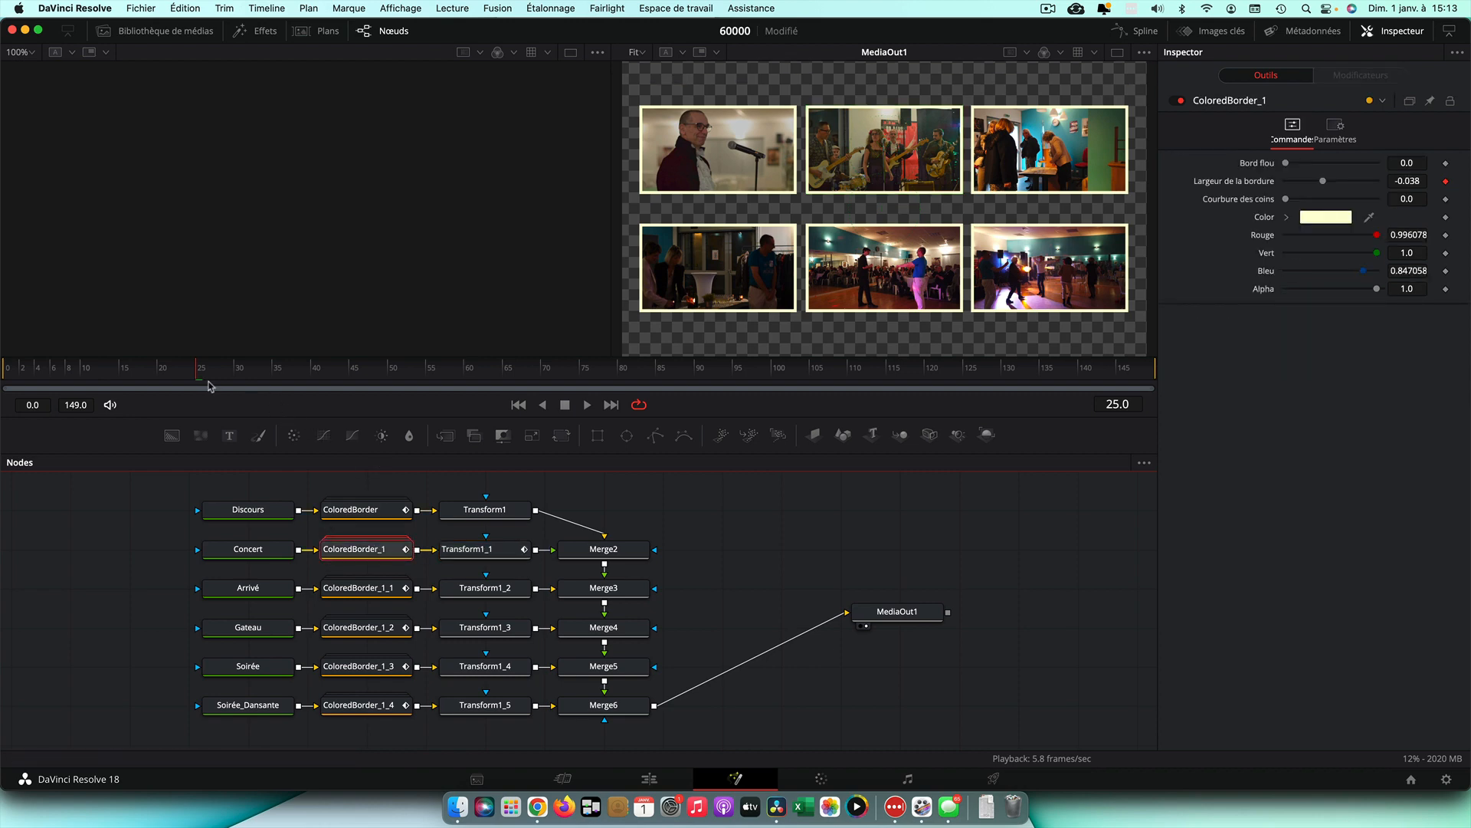
# Step: Set the border width of ColoredBorder_1 to 0 at frame 60
pyautogui.click(464, 374)
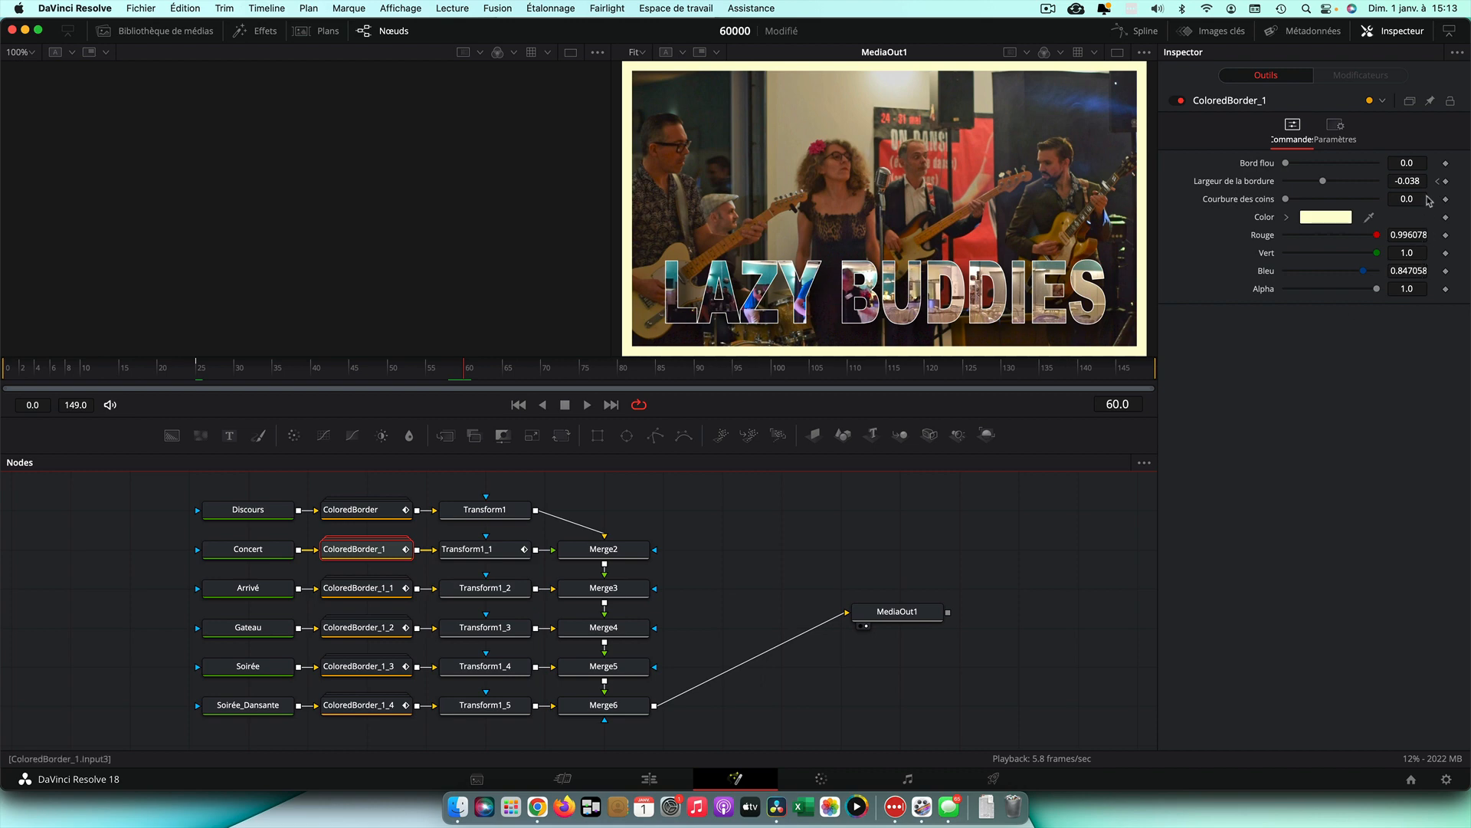
pyautogui.click(1408, 181)
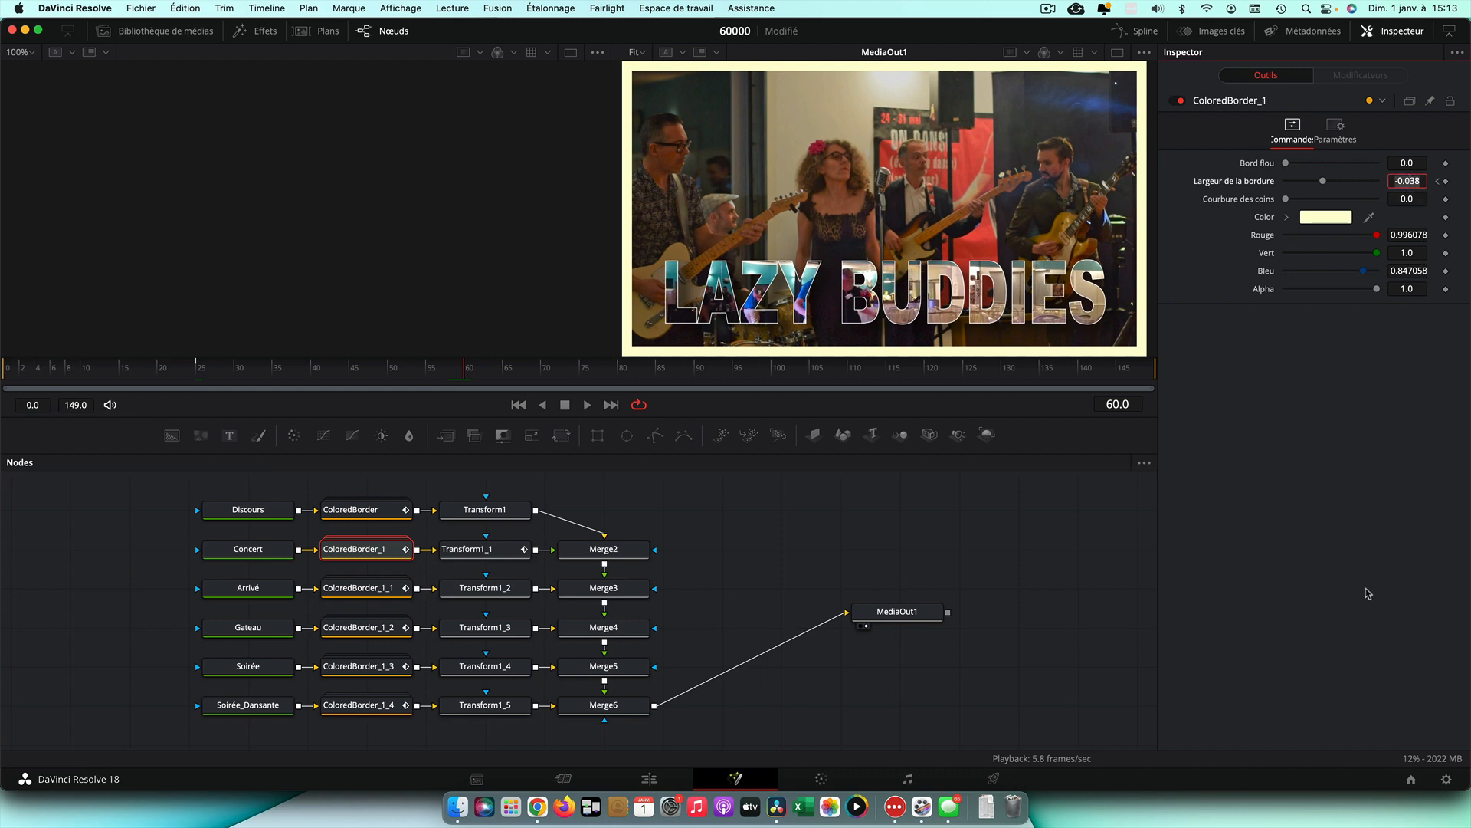
pyautogui.write('0')
pyautogui.press('Tab')
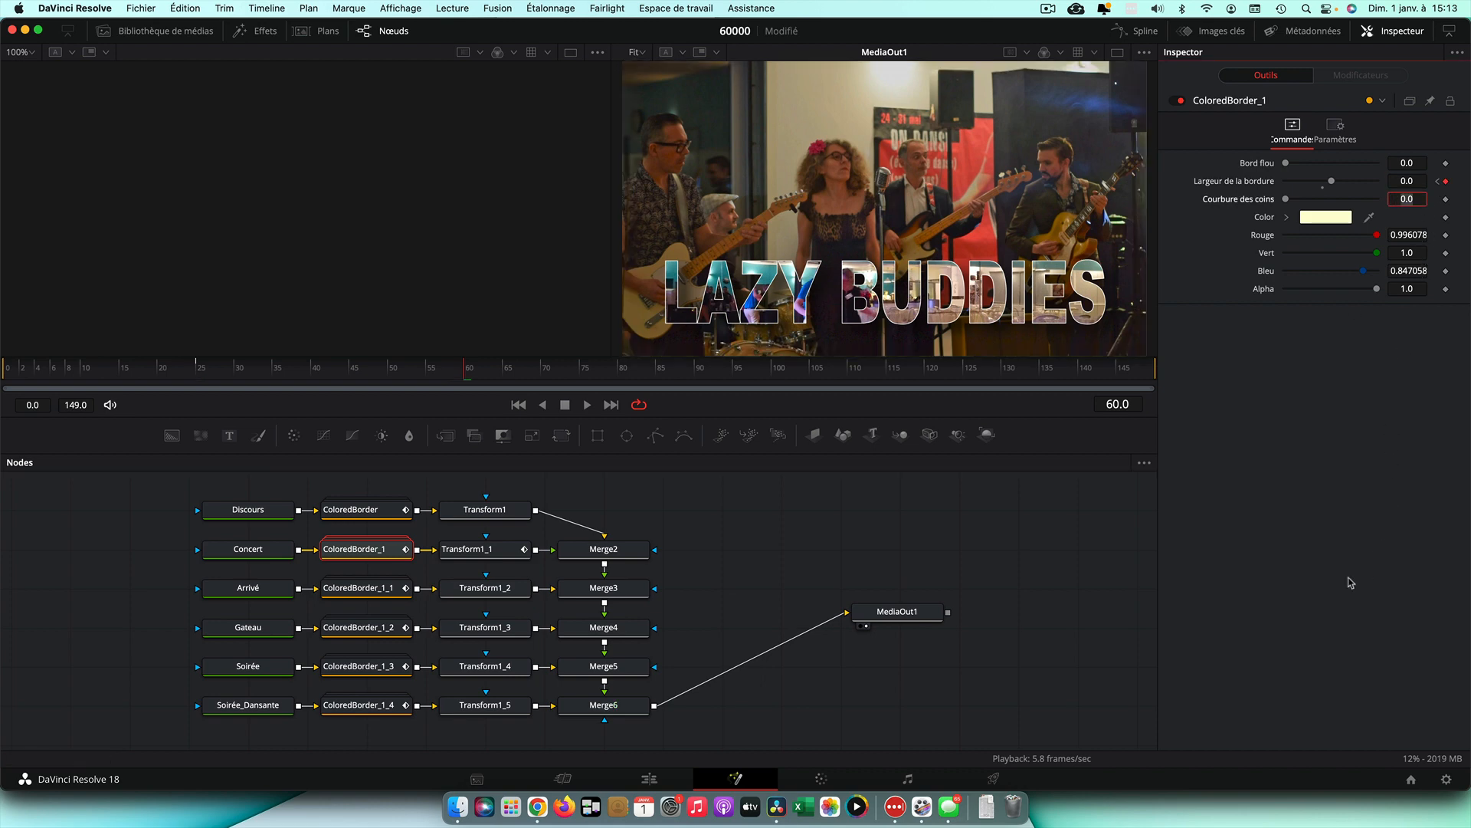
# Step: Swap Merge2's foreground and background inputs so the Concert video lies over Discours, and save the project
pyautogui.click(962, 535)
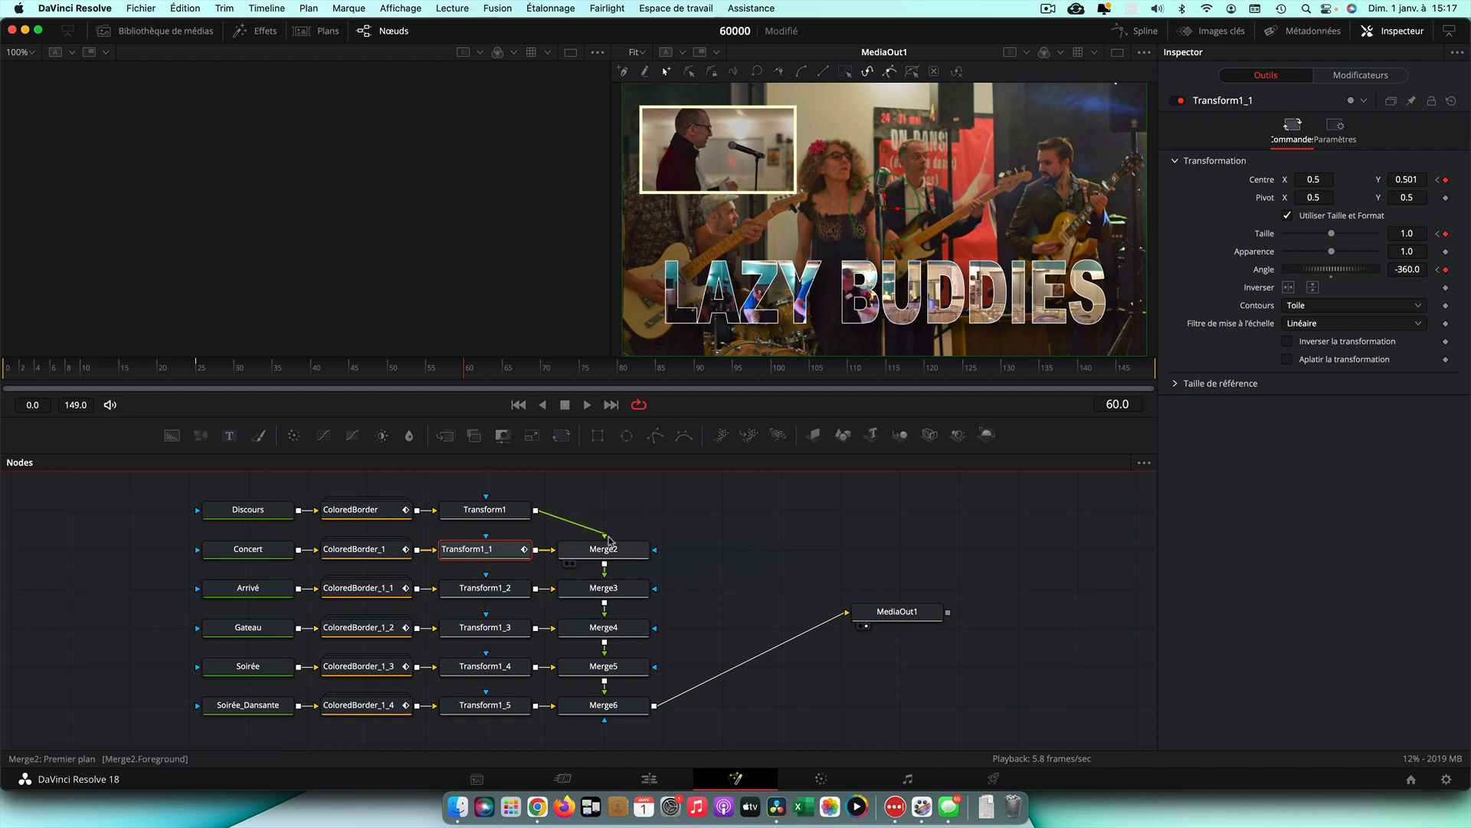
pyautogui.moveTo(605, 540); pyautogui.dragTo(656, 551)
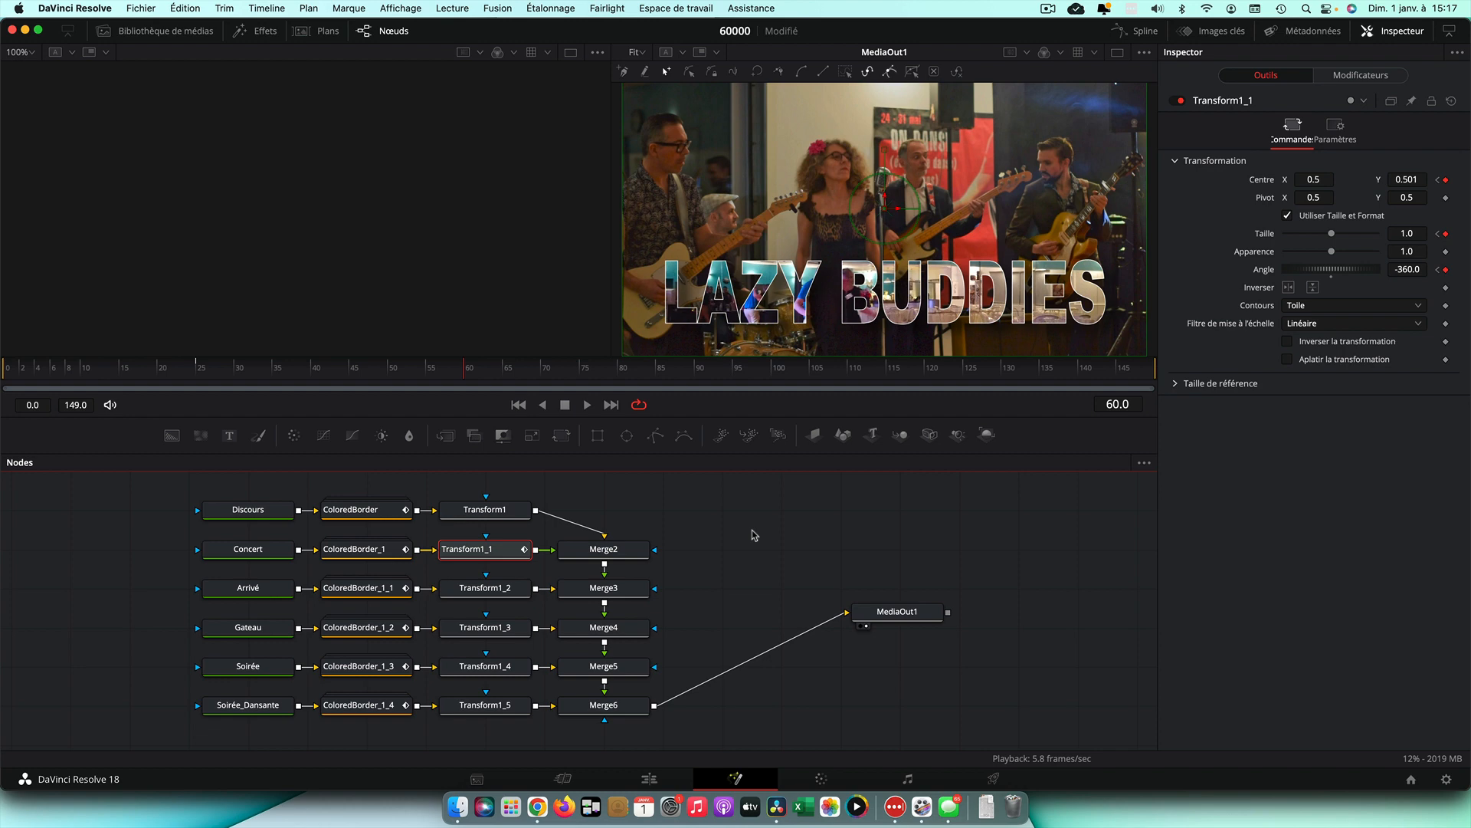
pyautogui.press('super+s')
# Step: Play the composition from frame 0 to check the Concert video's animation, and stop playback
pyautogui.click(519, 404)
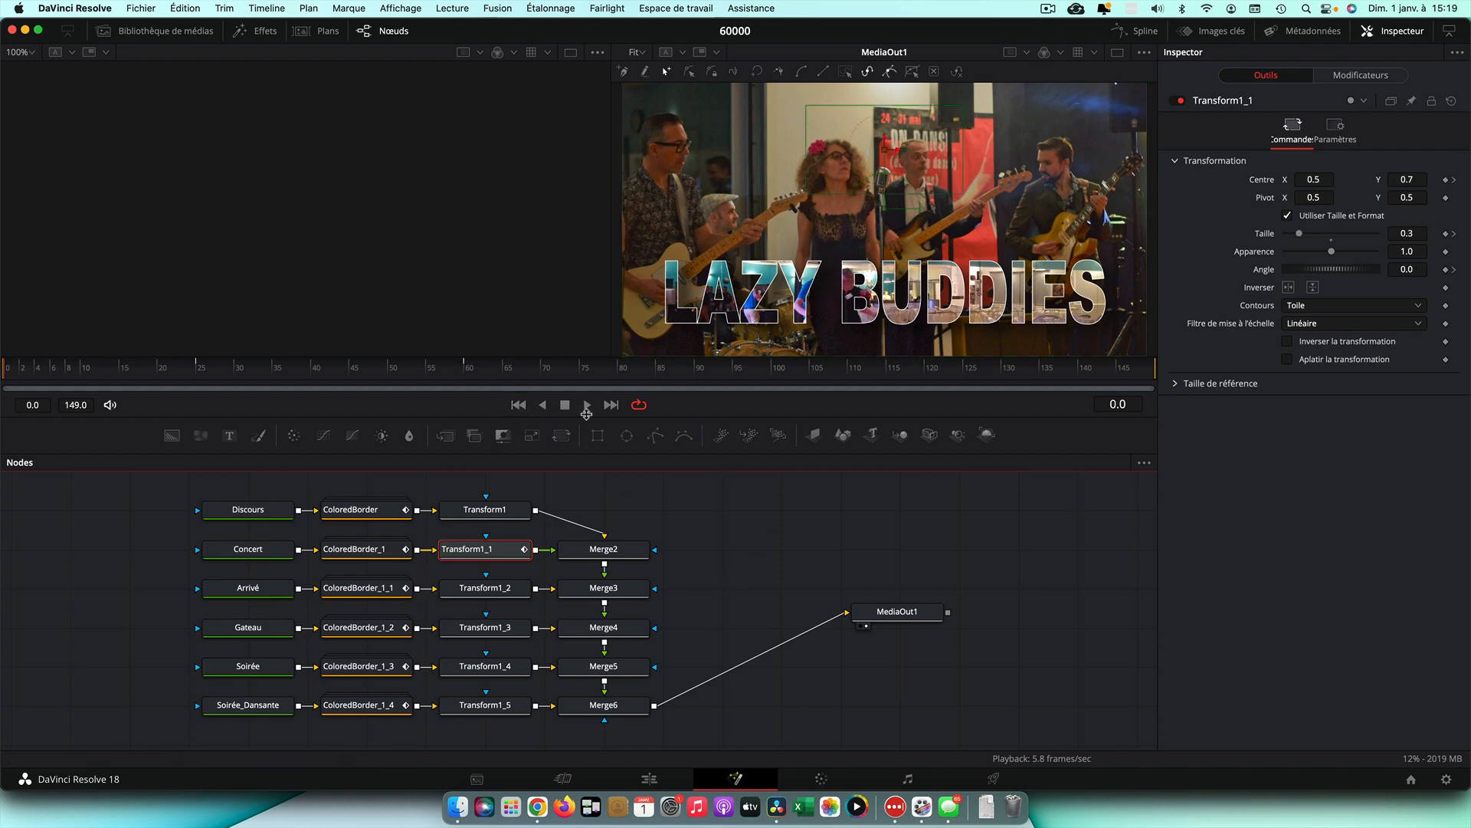
pyautogui.click(587, 405)
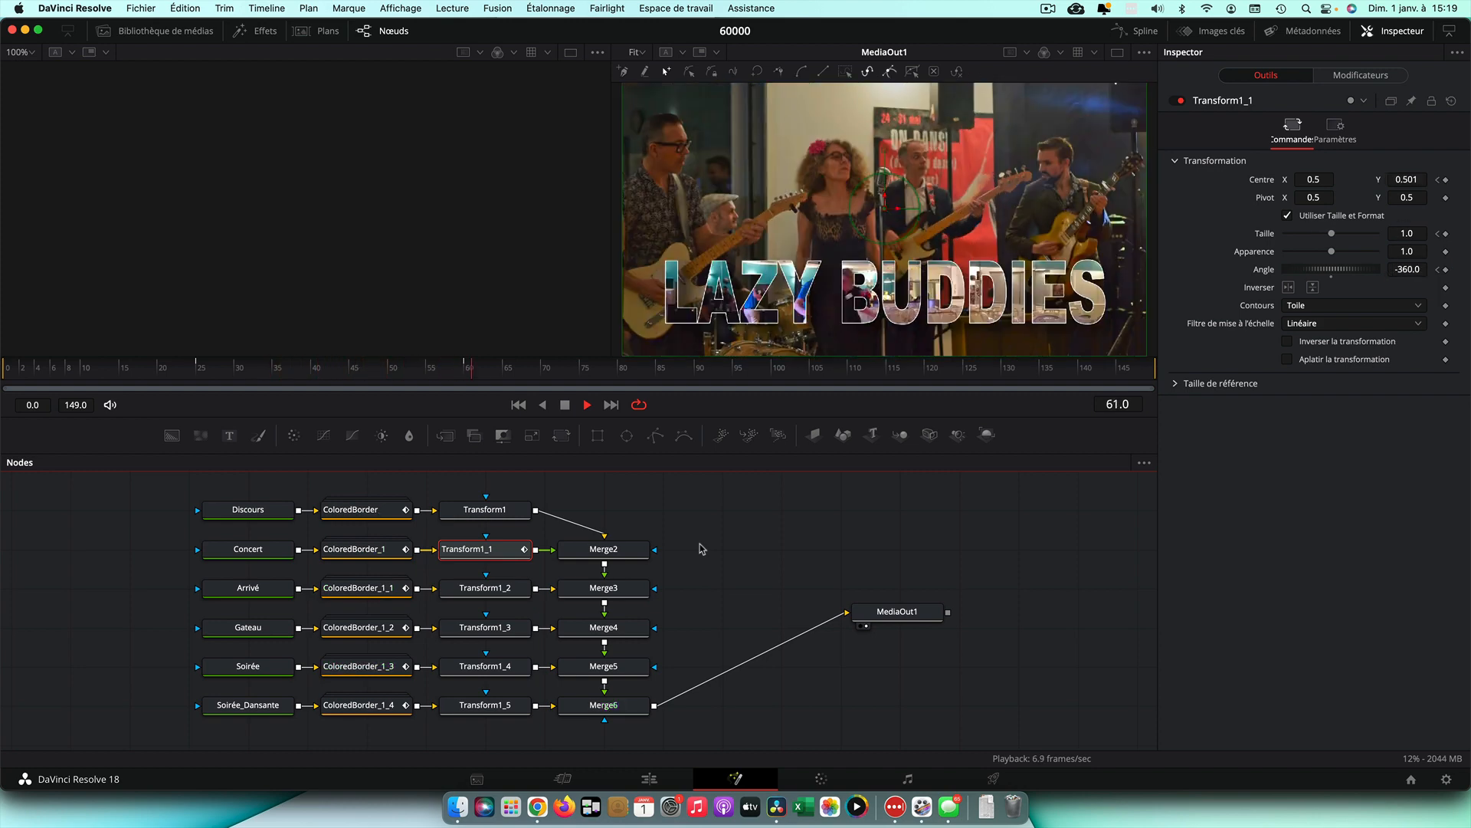
pyautogui.click(566, 405)
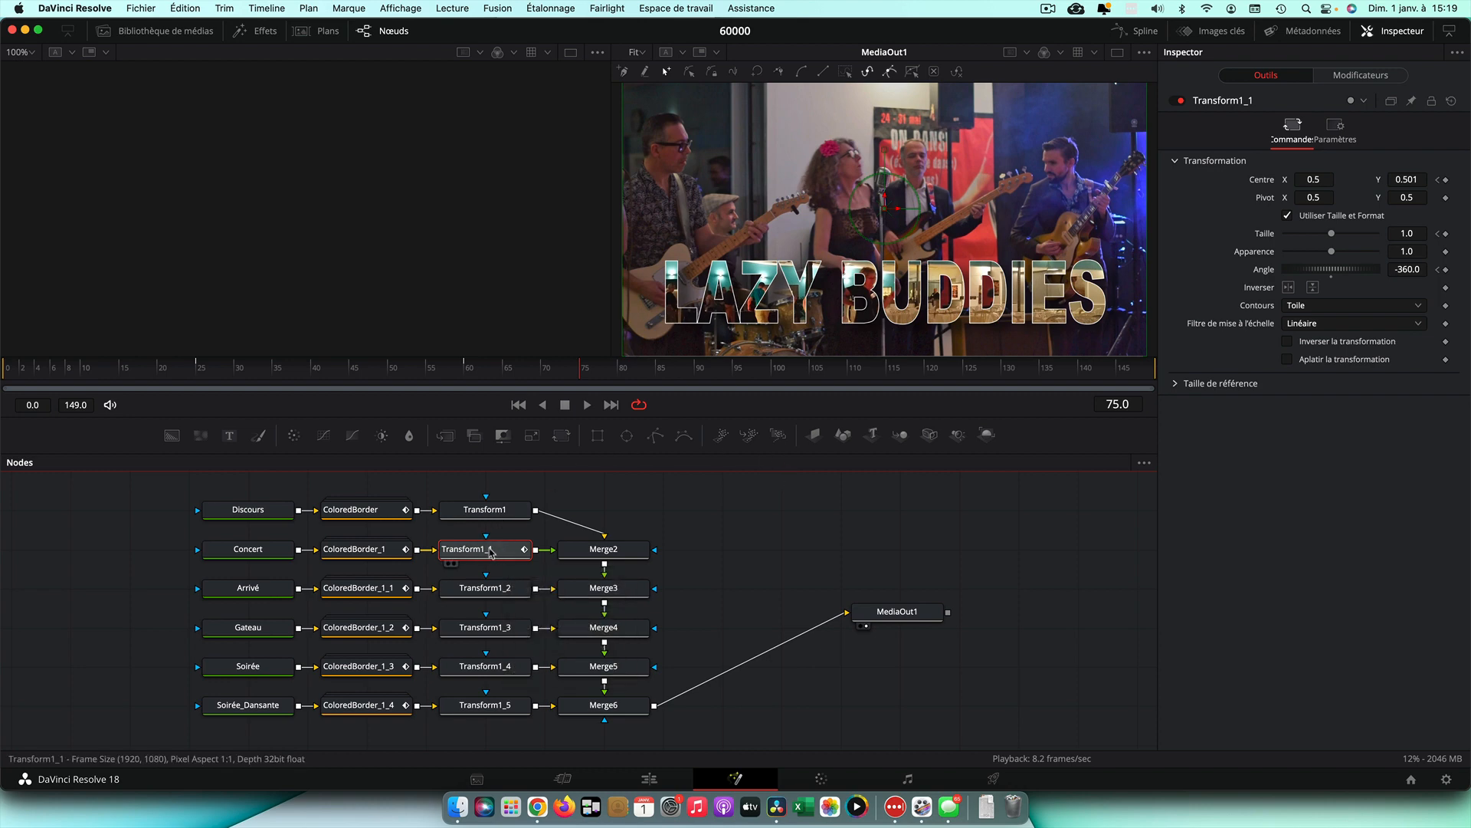
# Step: Display only Transform1_1's Angle curve in the Spline editor and fit it to the view
pyautogui.click(1145, 32)
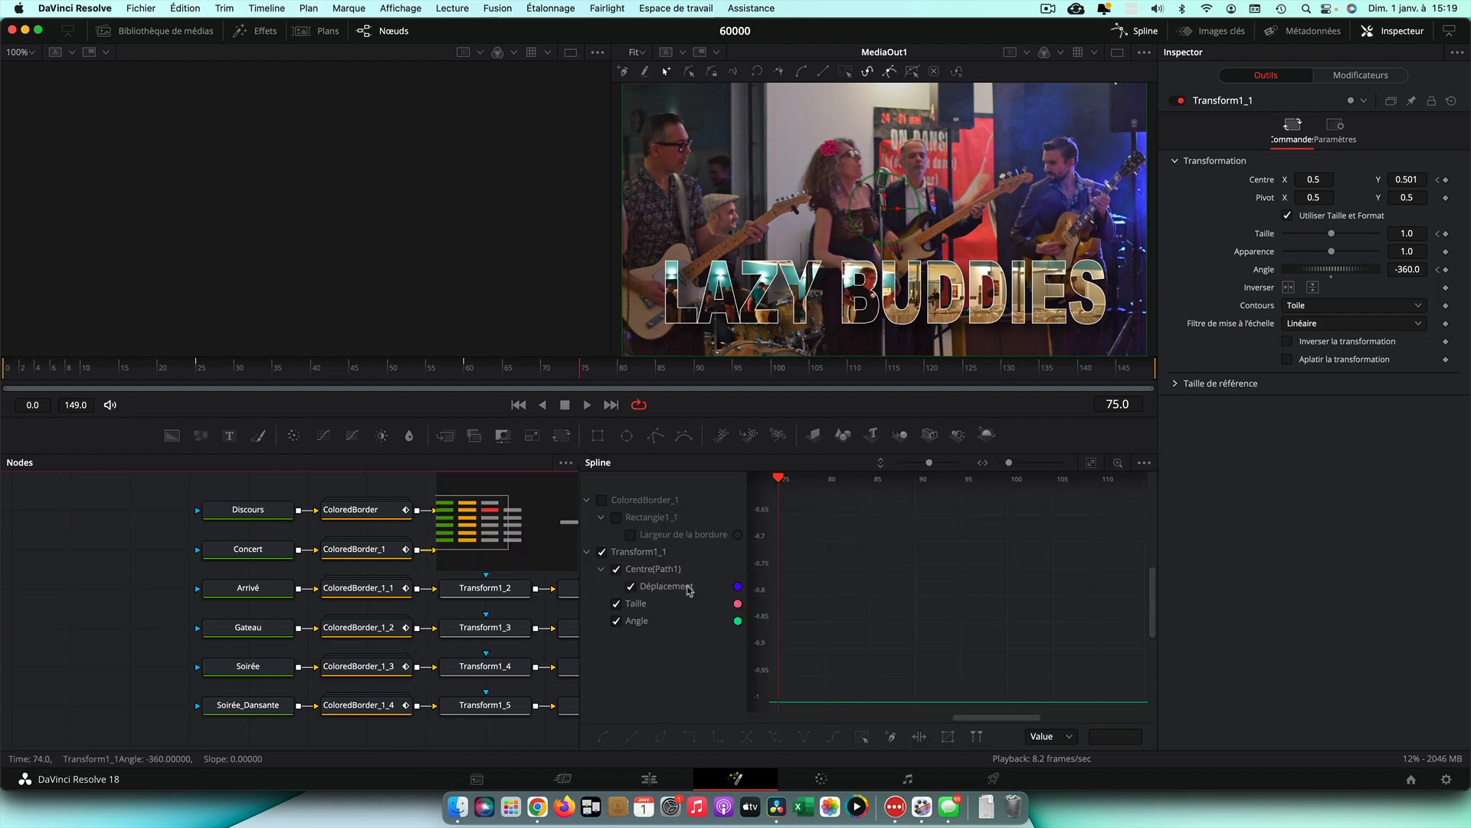
pyautogui.click(602, 552)
pyautogui.click(602, 553)
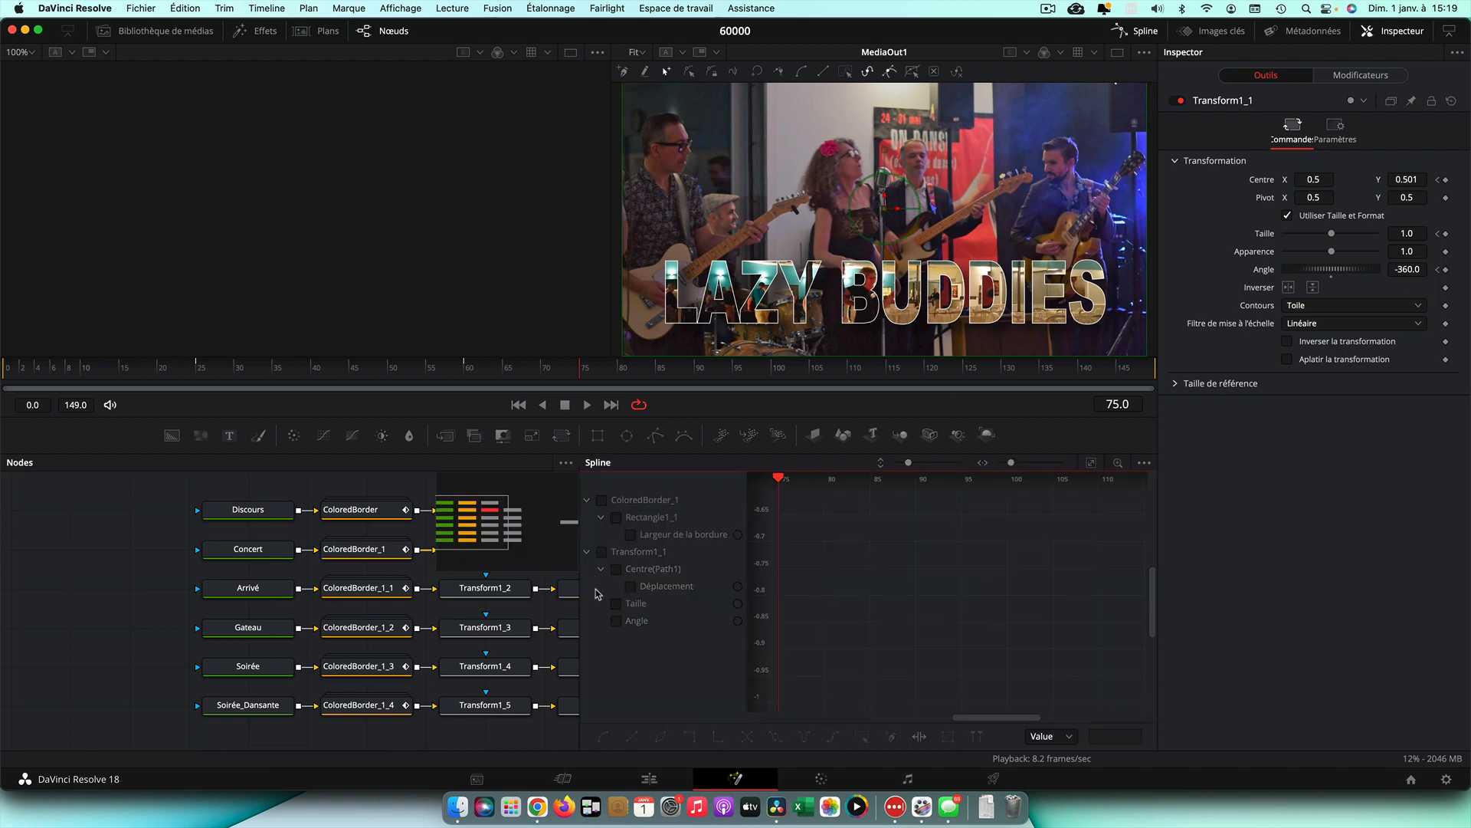
pyautogui.click(616, 622)
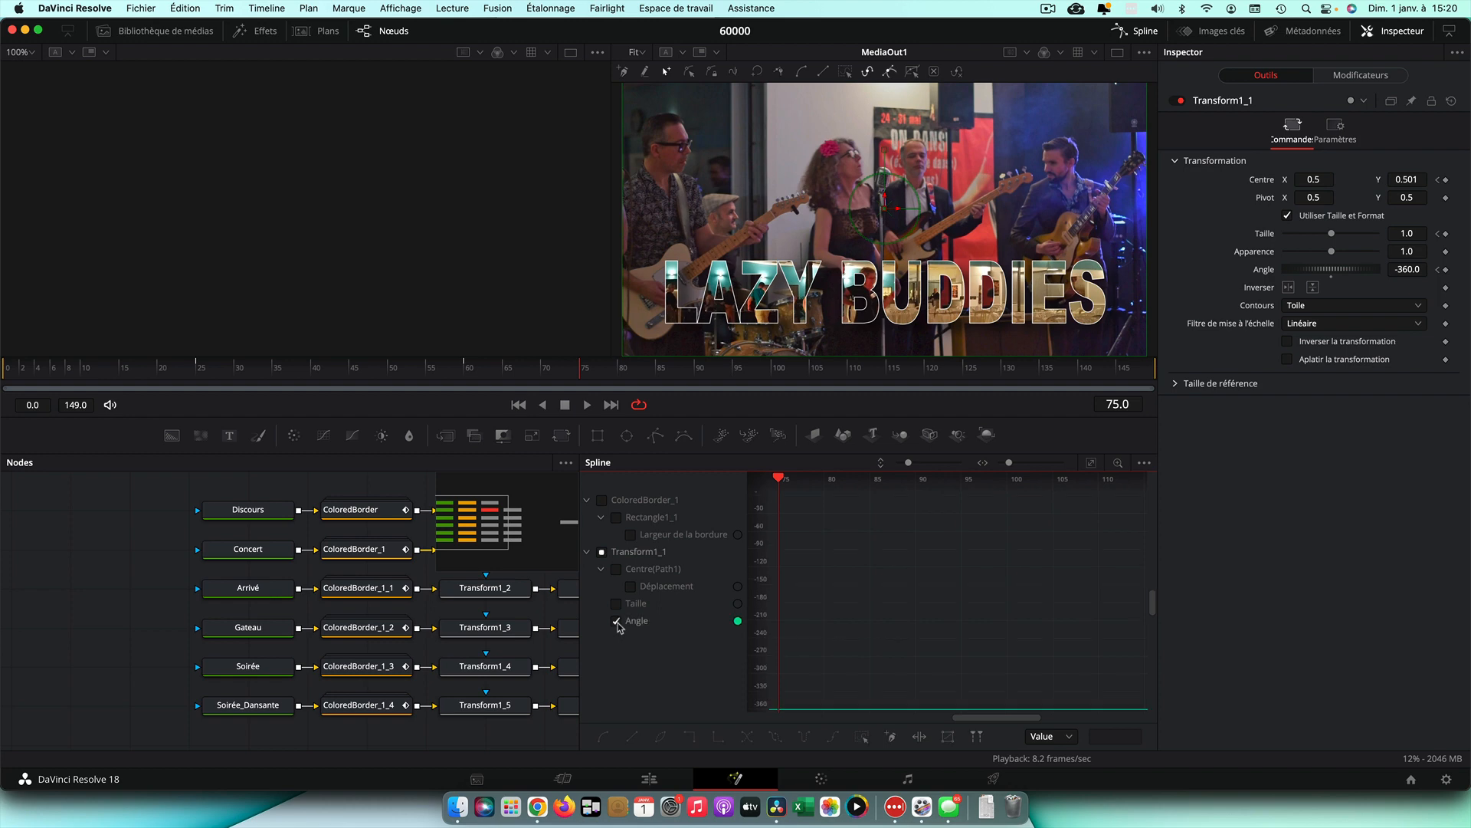
pyautogui.click(1092, 463)
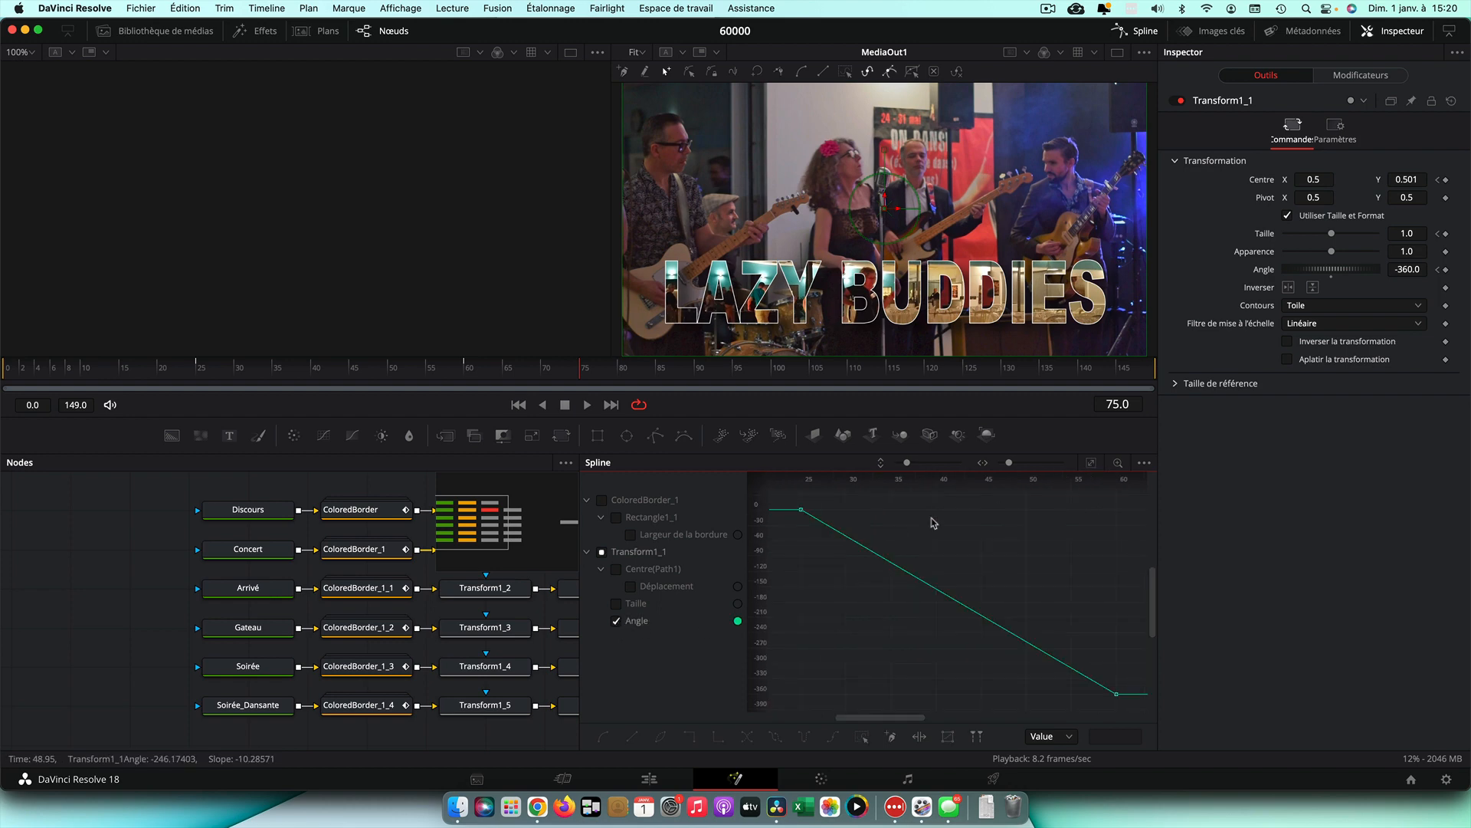
# Step: Smooth both keyframes of Transform1_1's Angle curve and close the Spline editor
pyautogui.moveTo(803, 563); pyautogui.dragTo(1127, 705)
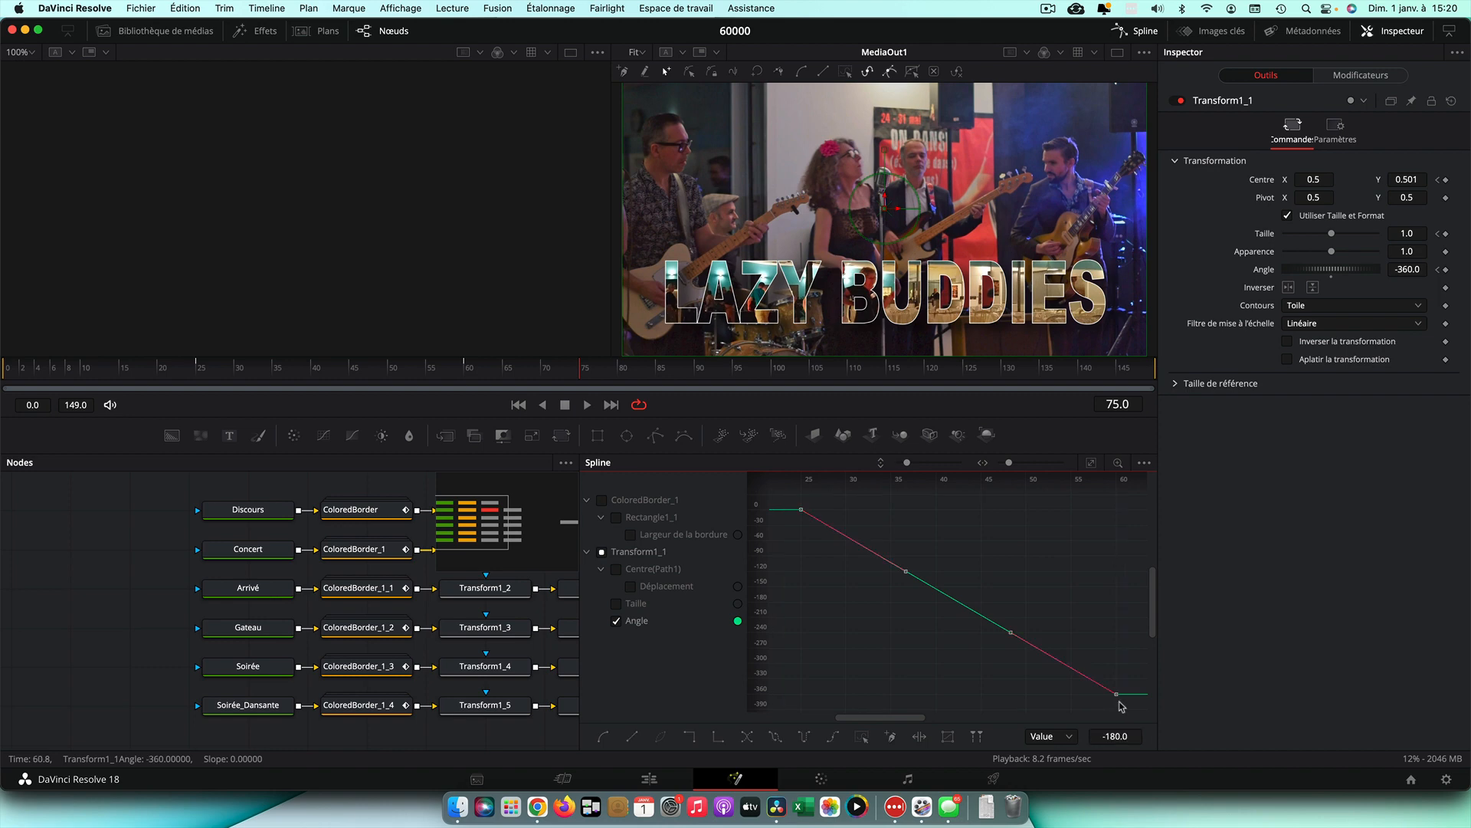
pyautogui.click(603, 737)
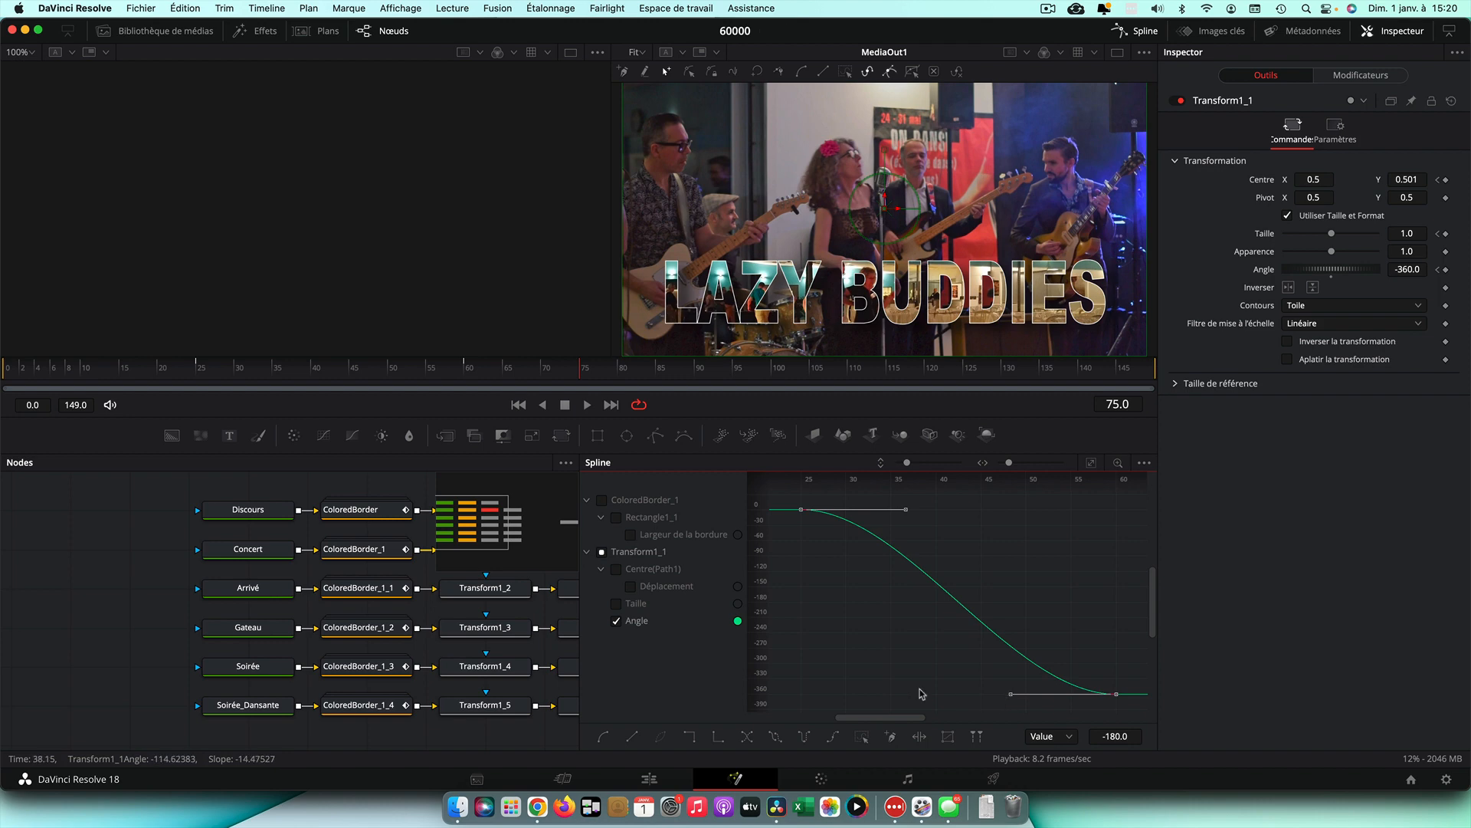
pyautogui.click(1140, 31)
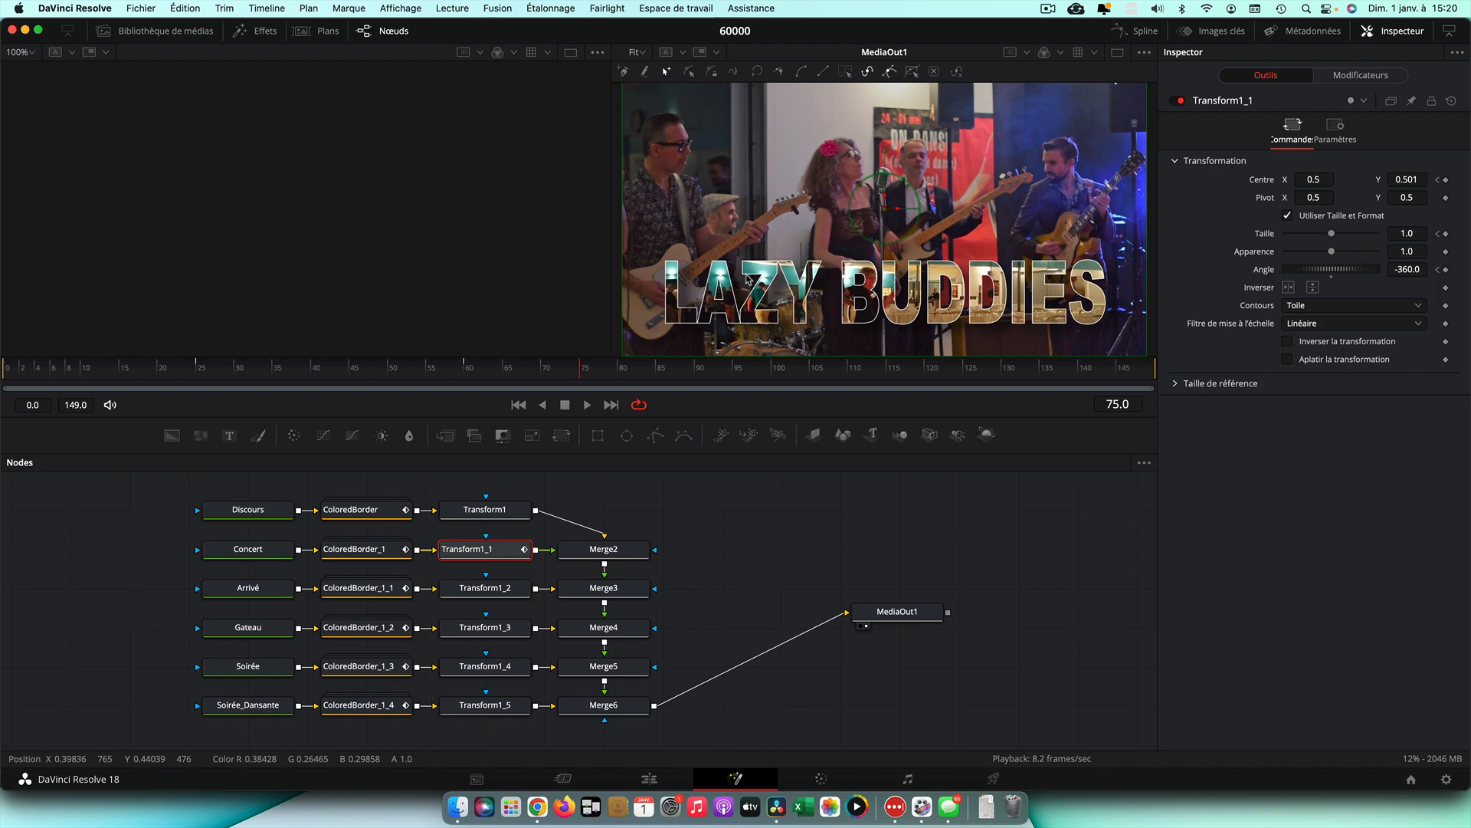
# Step: Play the composition from frame 0 to check the smoothed rotation, stop playback and go back to frame 51
pyautogui.click(518, 405)
pyautogui.click(587, 405)
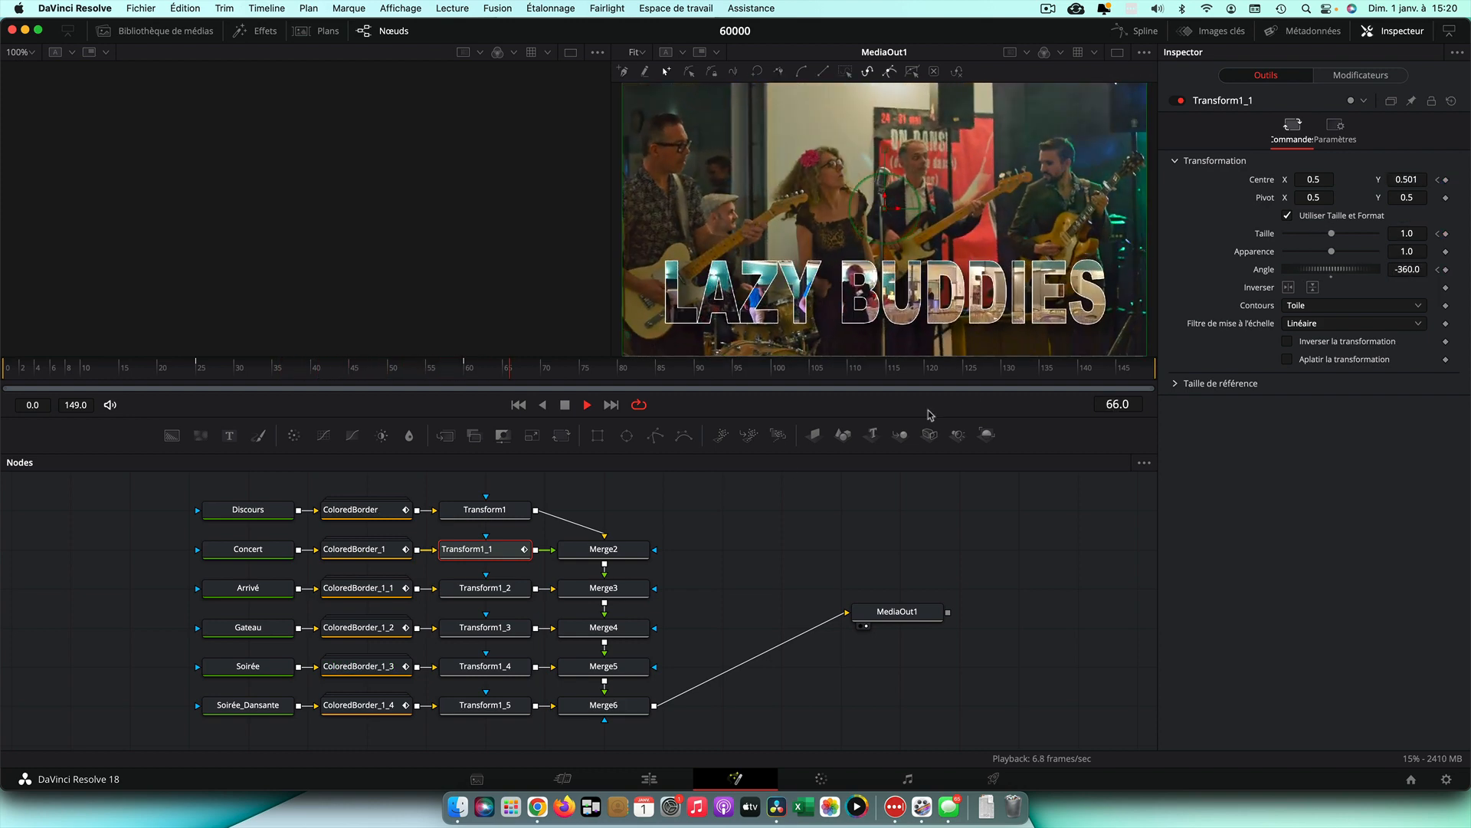
pyautogui.press('space')
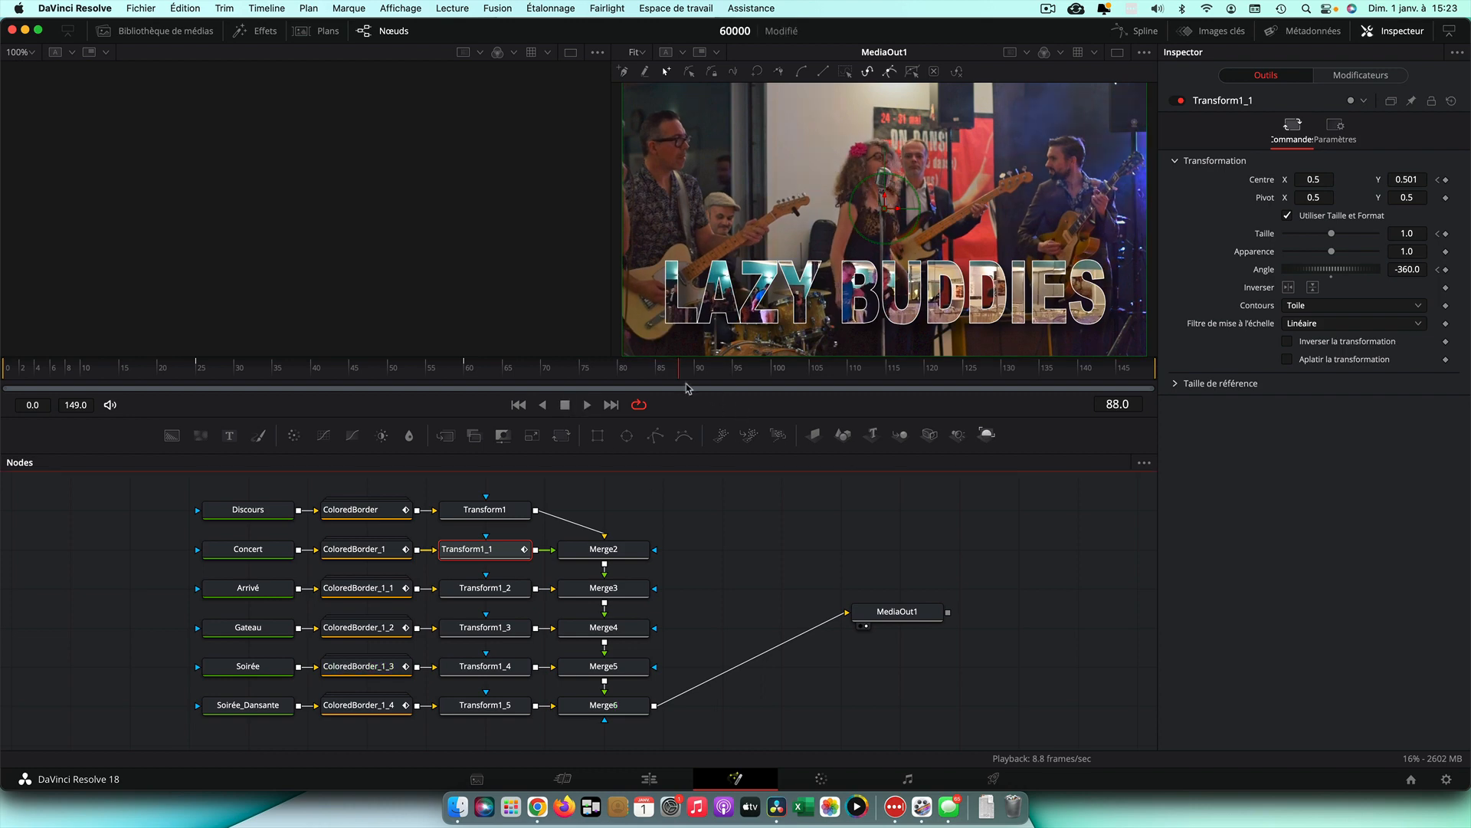
pyautogui.moveTo(681, 377); pyautogui.dragTo(404, 385)
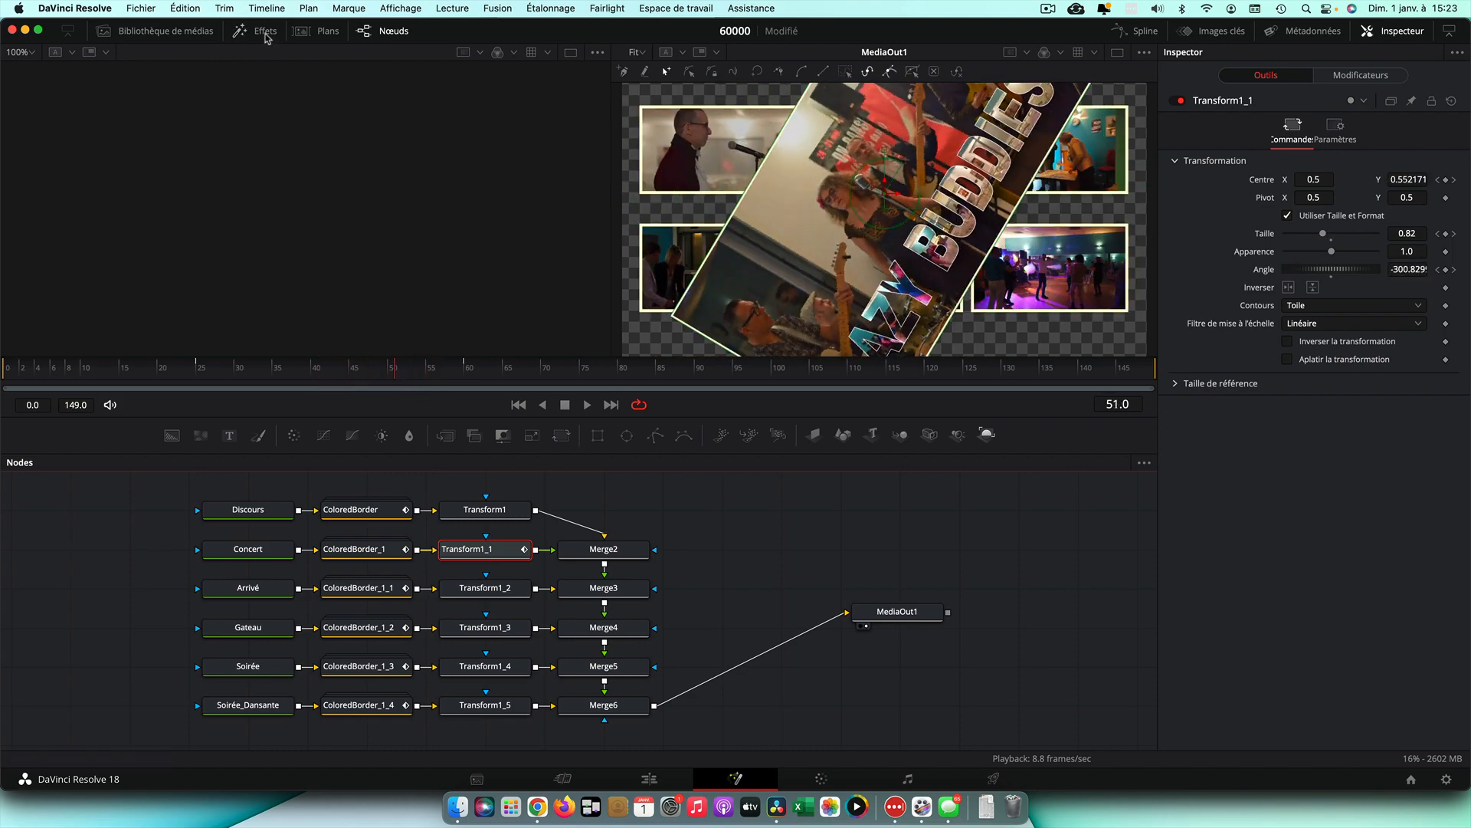
# Step: Add a Directional Blur node and insert it between Transform1_1 and Merge2, moving Merge2 aside to make room
pyautogui.click(703, 533)
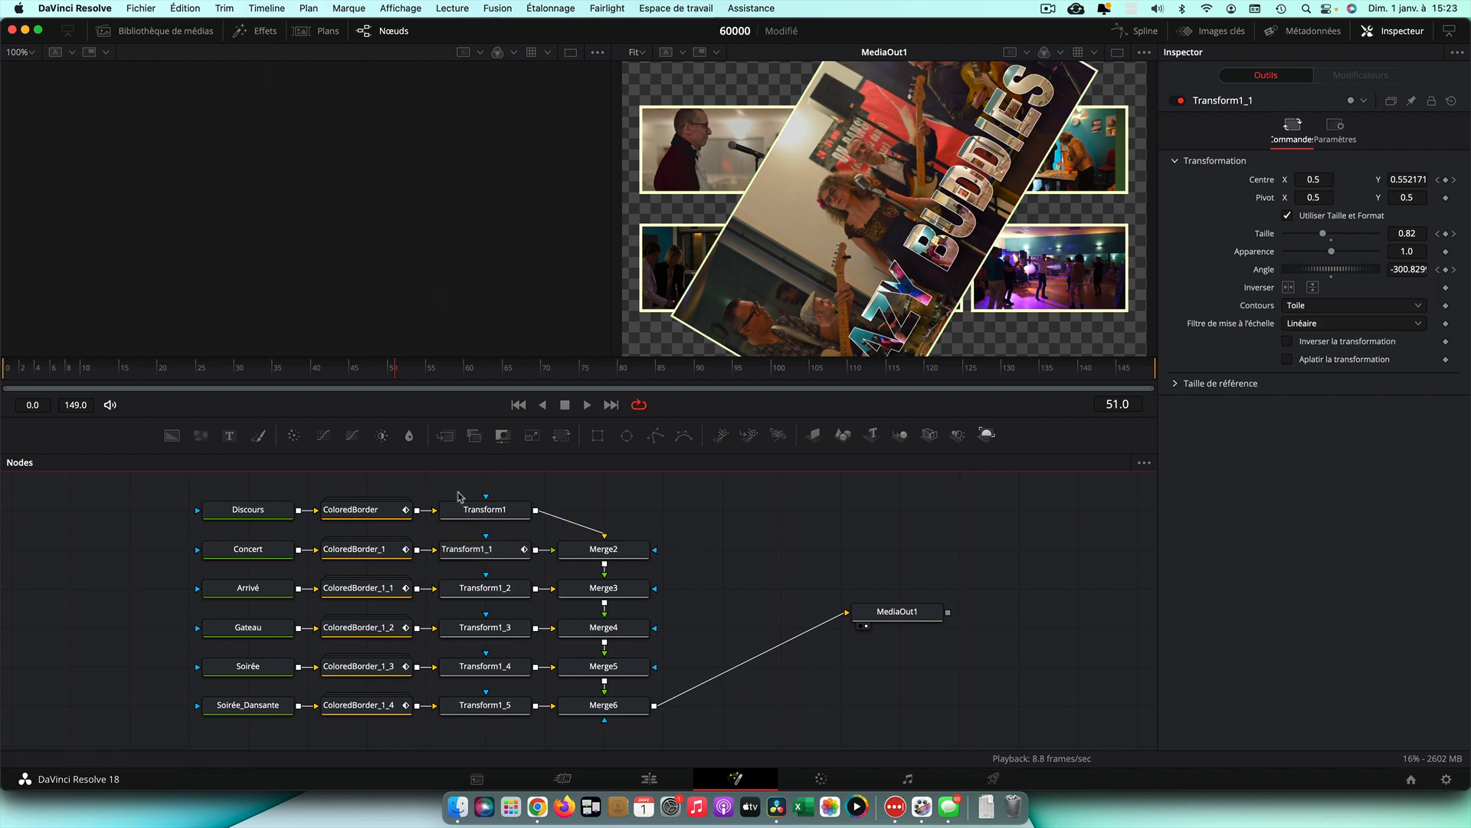
pyautogui.click(265, 34)
pyautogui.click(48, 70)
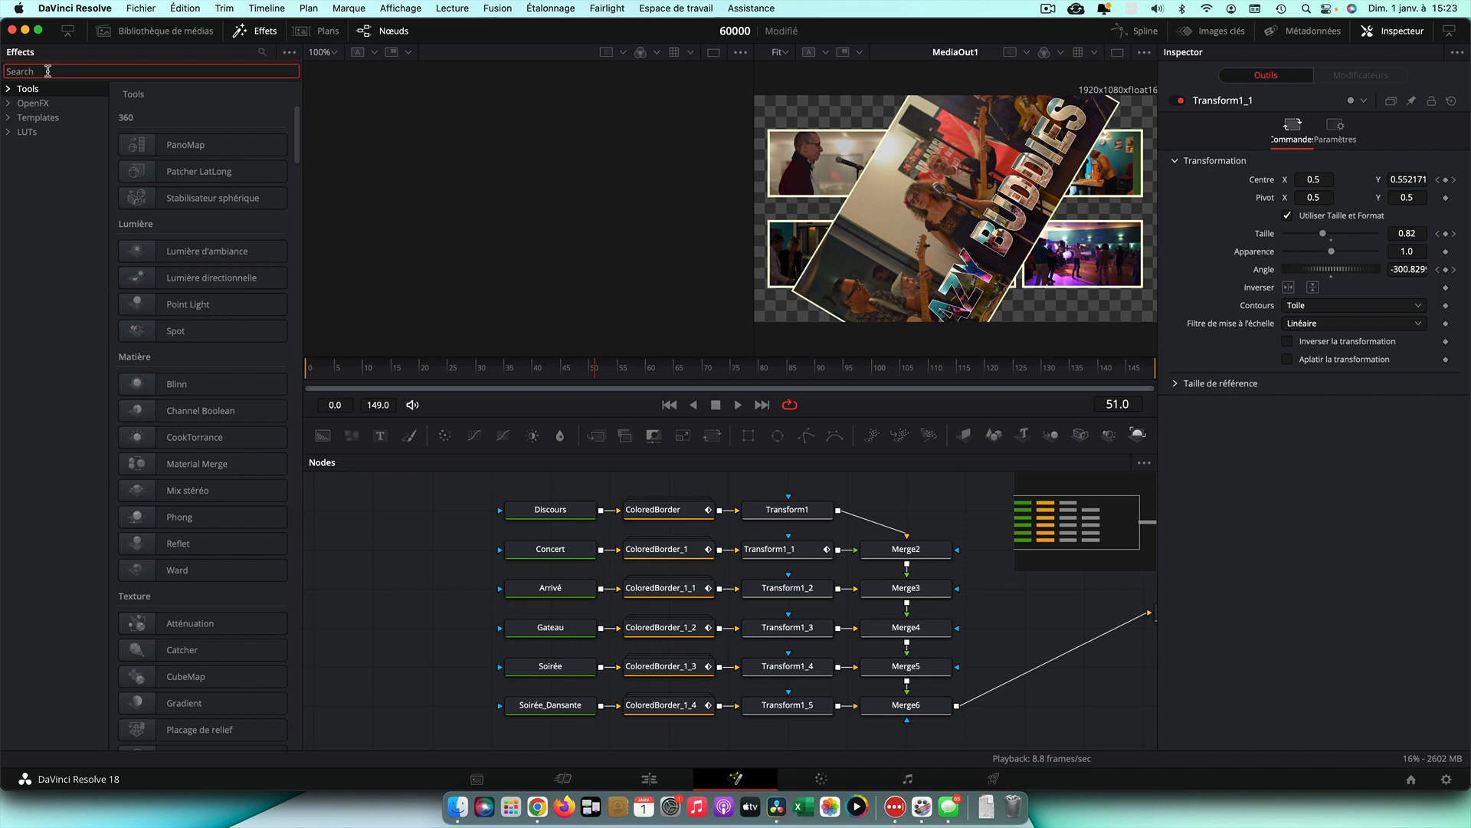
pyautogui.write('blu')
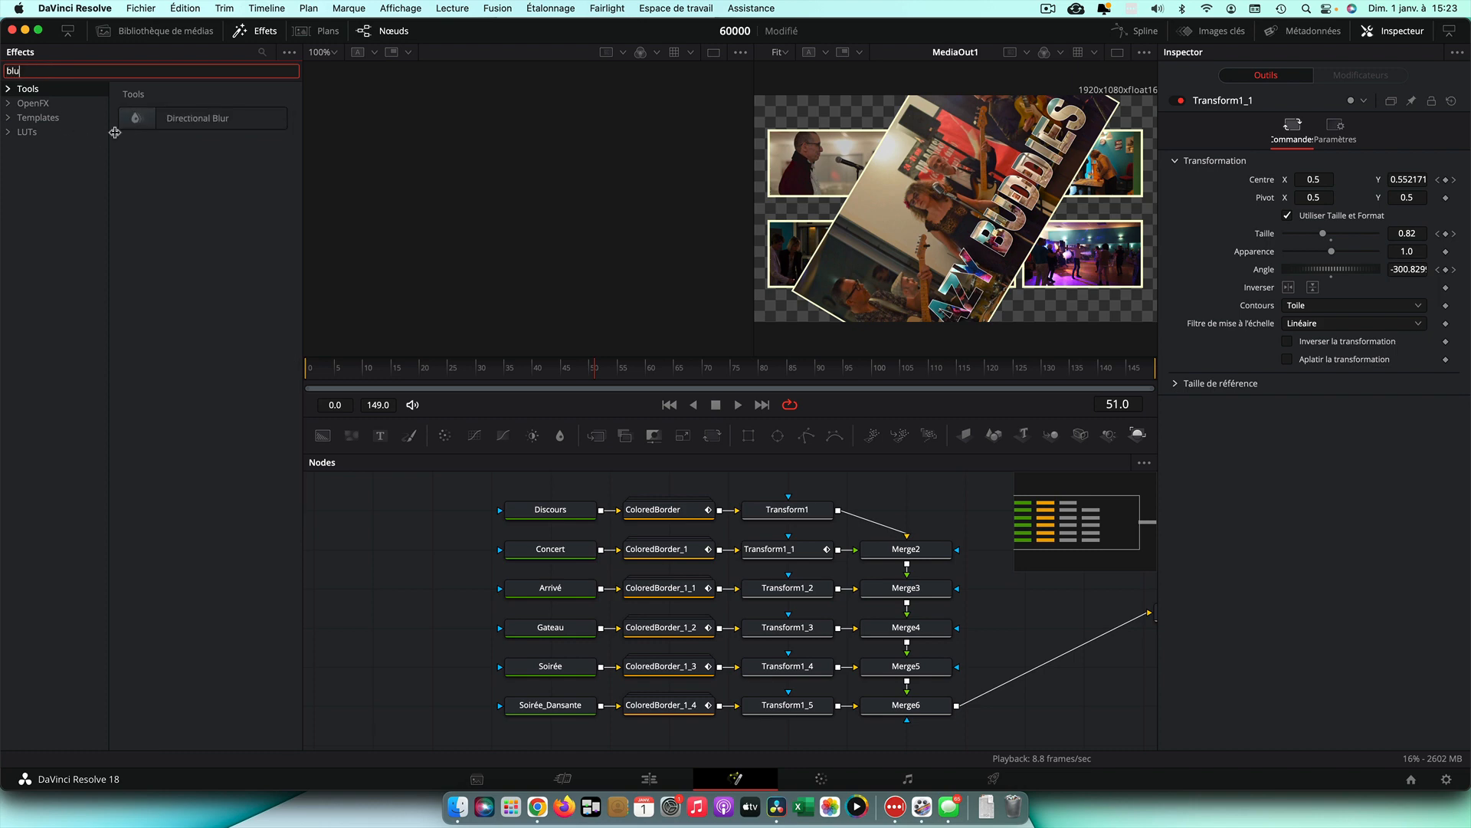
pyautogui.moveTo(142, 120); pyautogui.dragTo(922, 503)
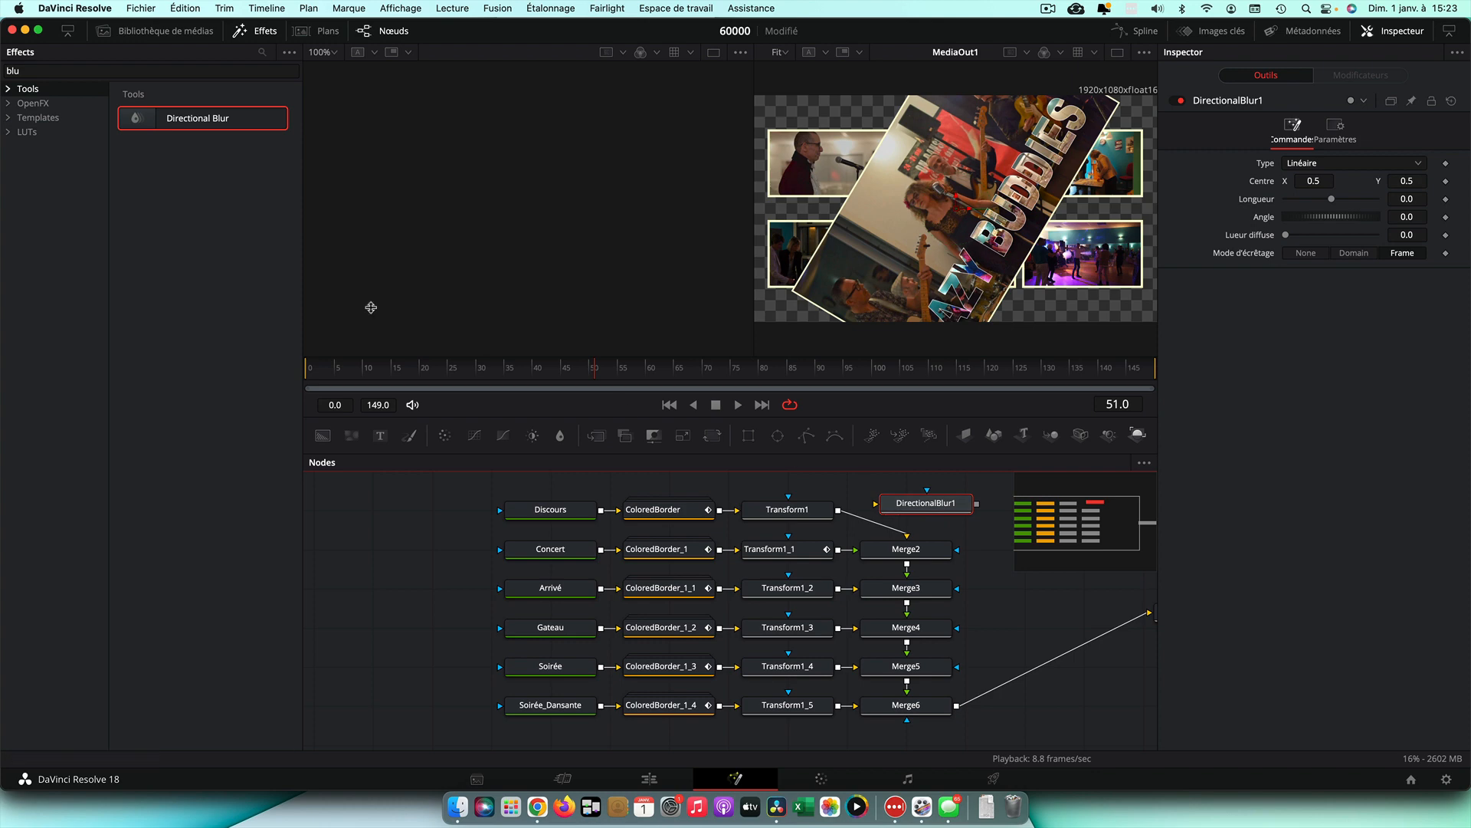
pyautogui.click(258, 31)
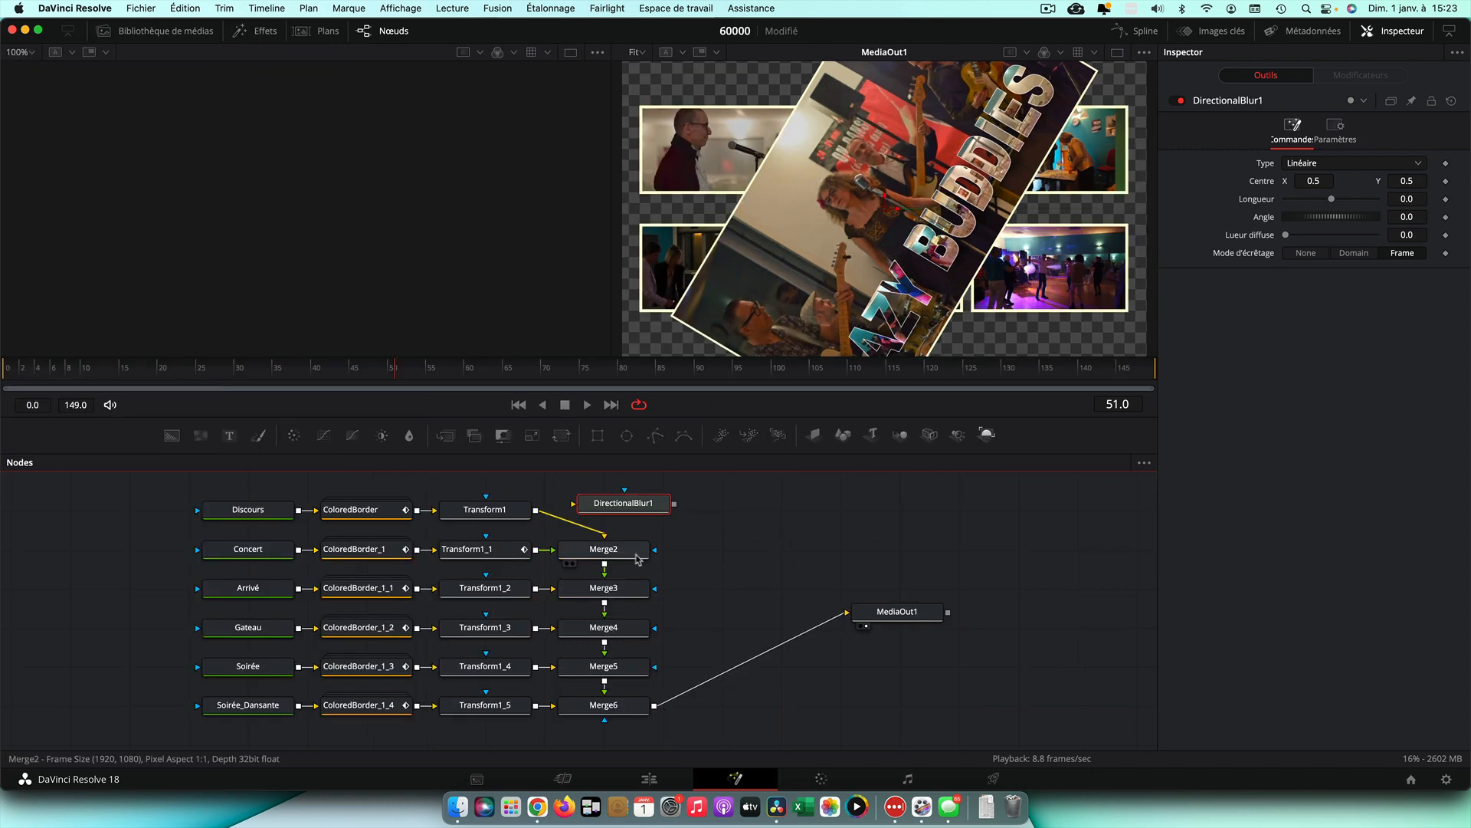
pyautogui.moveTo(634, 555); pyautogui.dragTo(735, 557)
pyautogui.moveTo(642, 508); pyautogui.dragTo(613, 556)
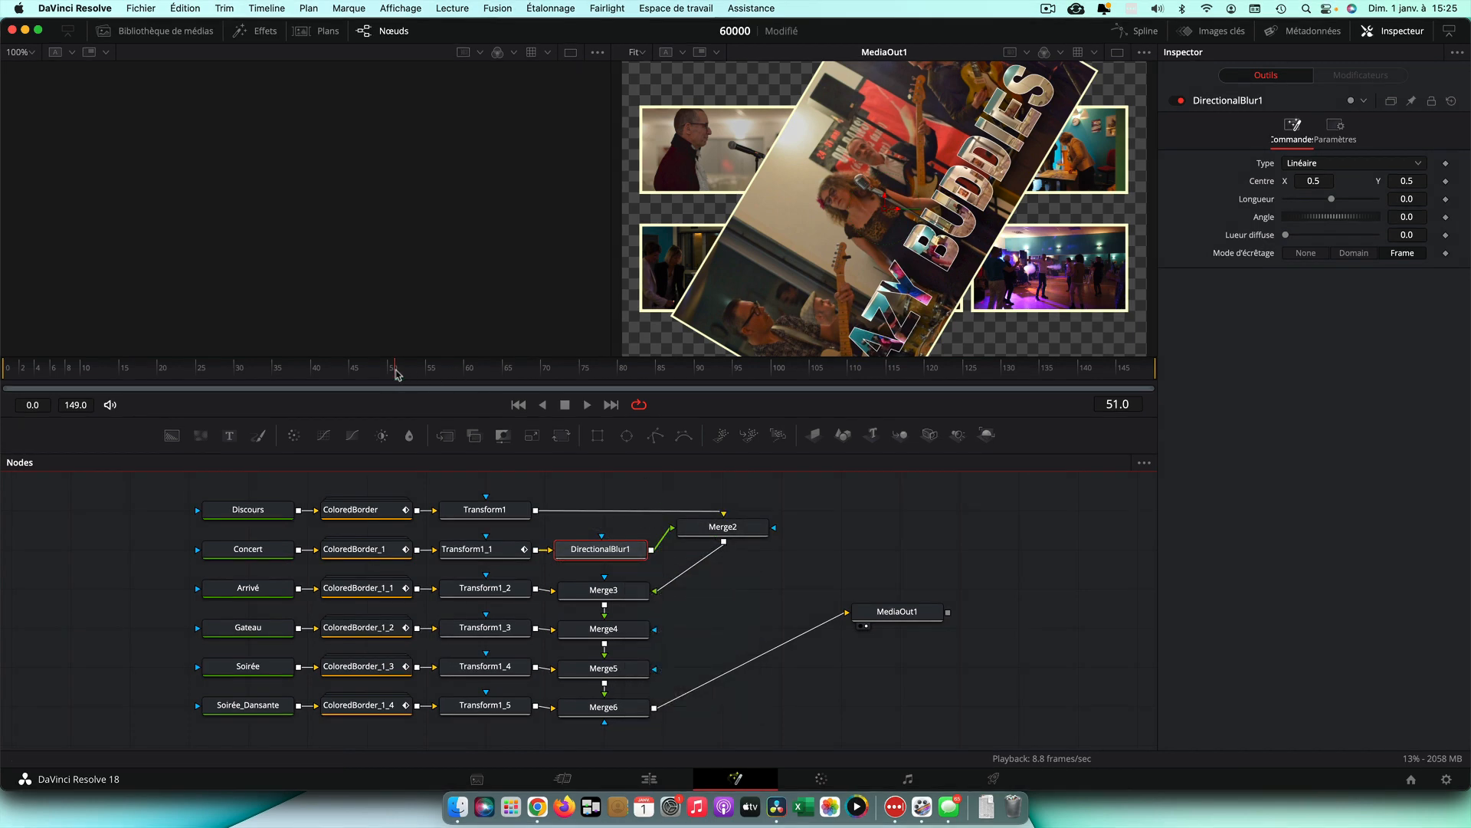
# Step: Keyframe DirectionalBlur1's Longueur at 0.0 on frame 25 and again on frame 60
pyautogui.moveTo(397, 374); pyautogui.dragTo(198, 373)
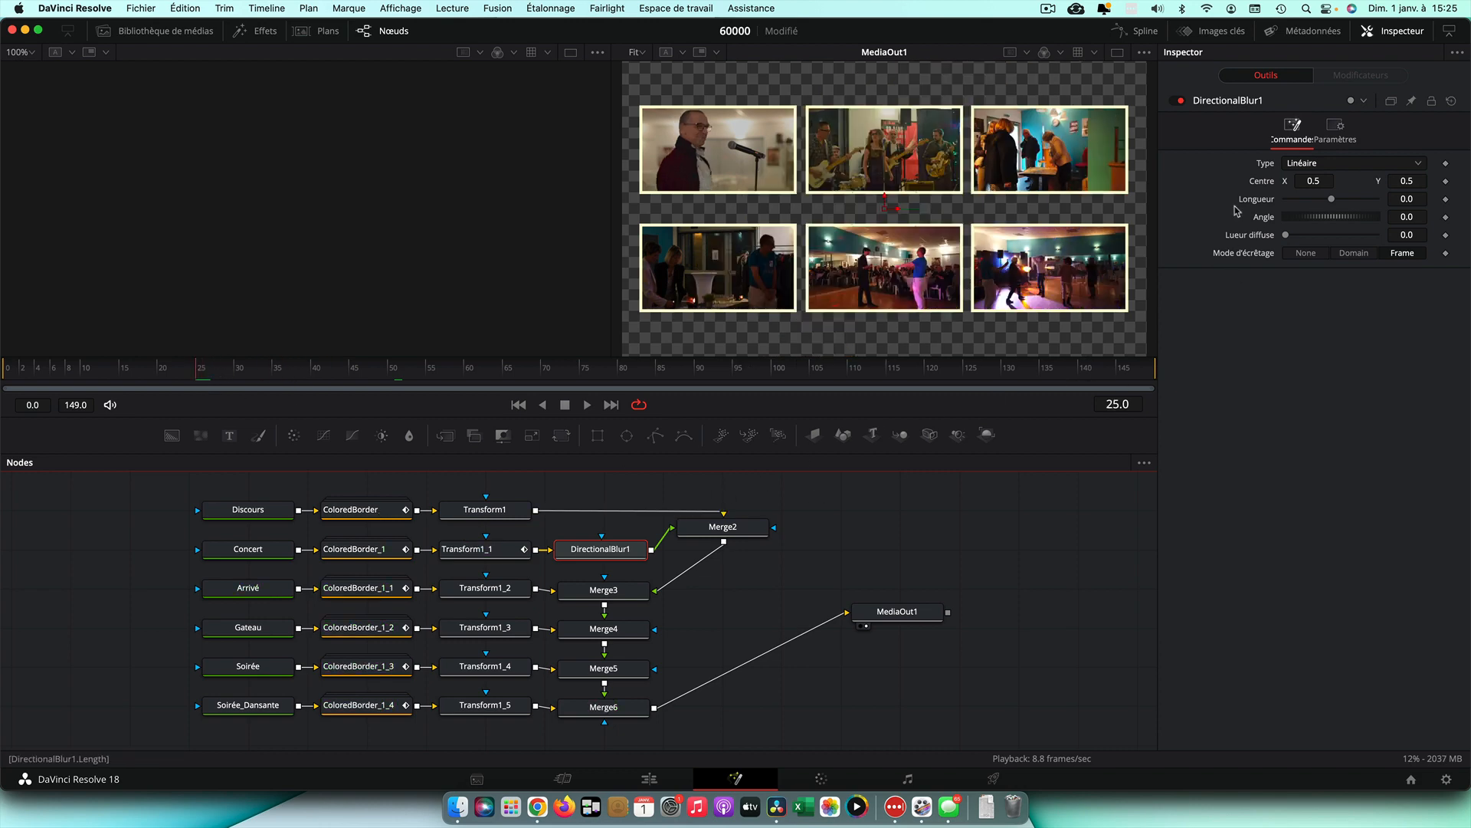
pyautogui.click(1445, 201)
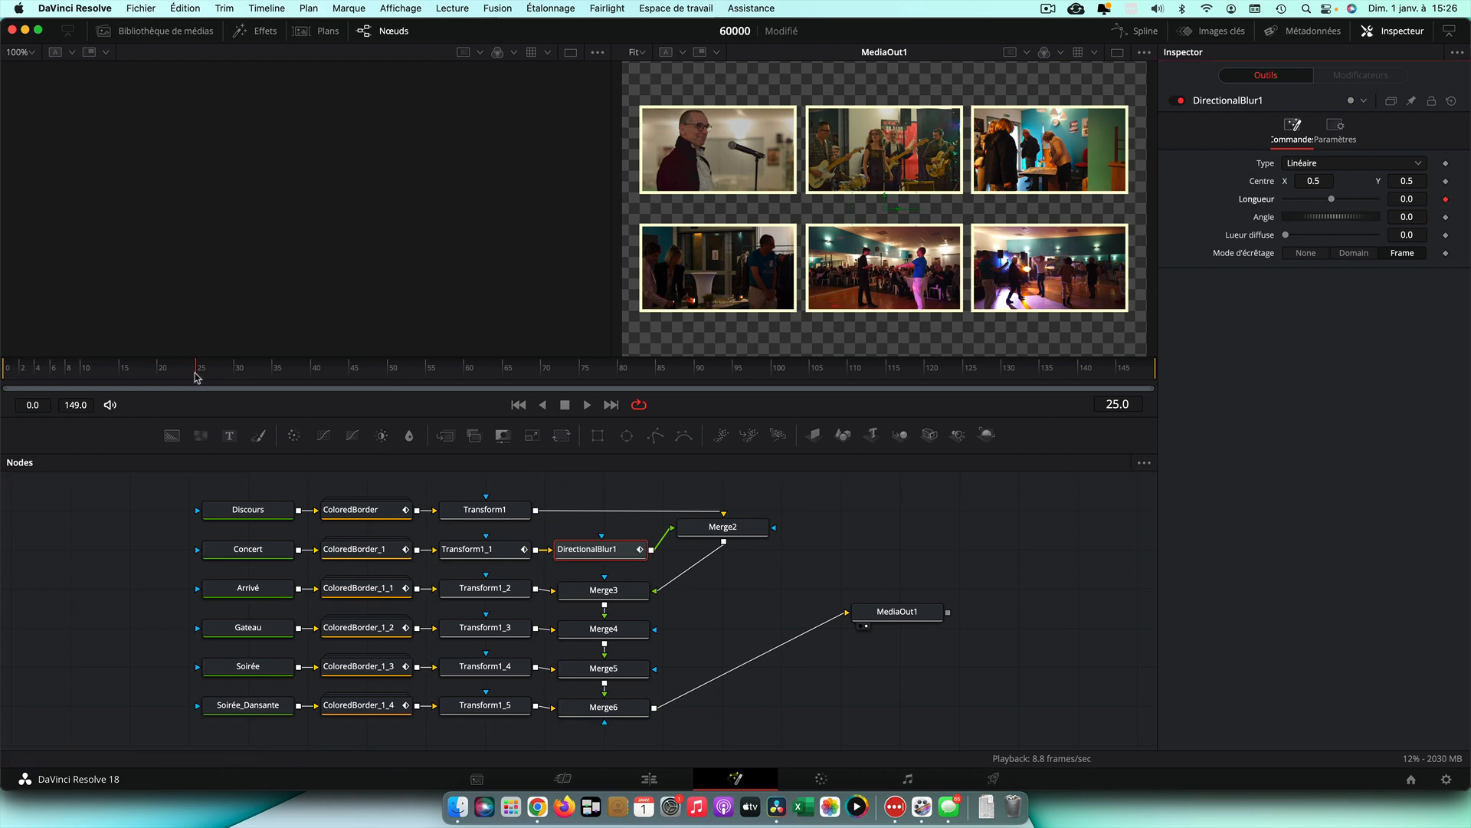
pyautogui.moveTo(201, 375); pyautogui.dragTo(271, 378)
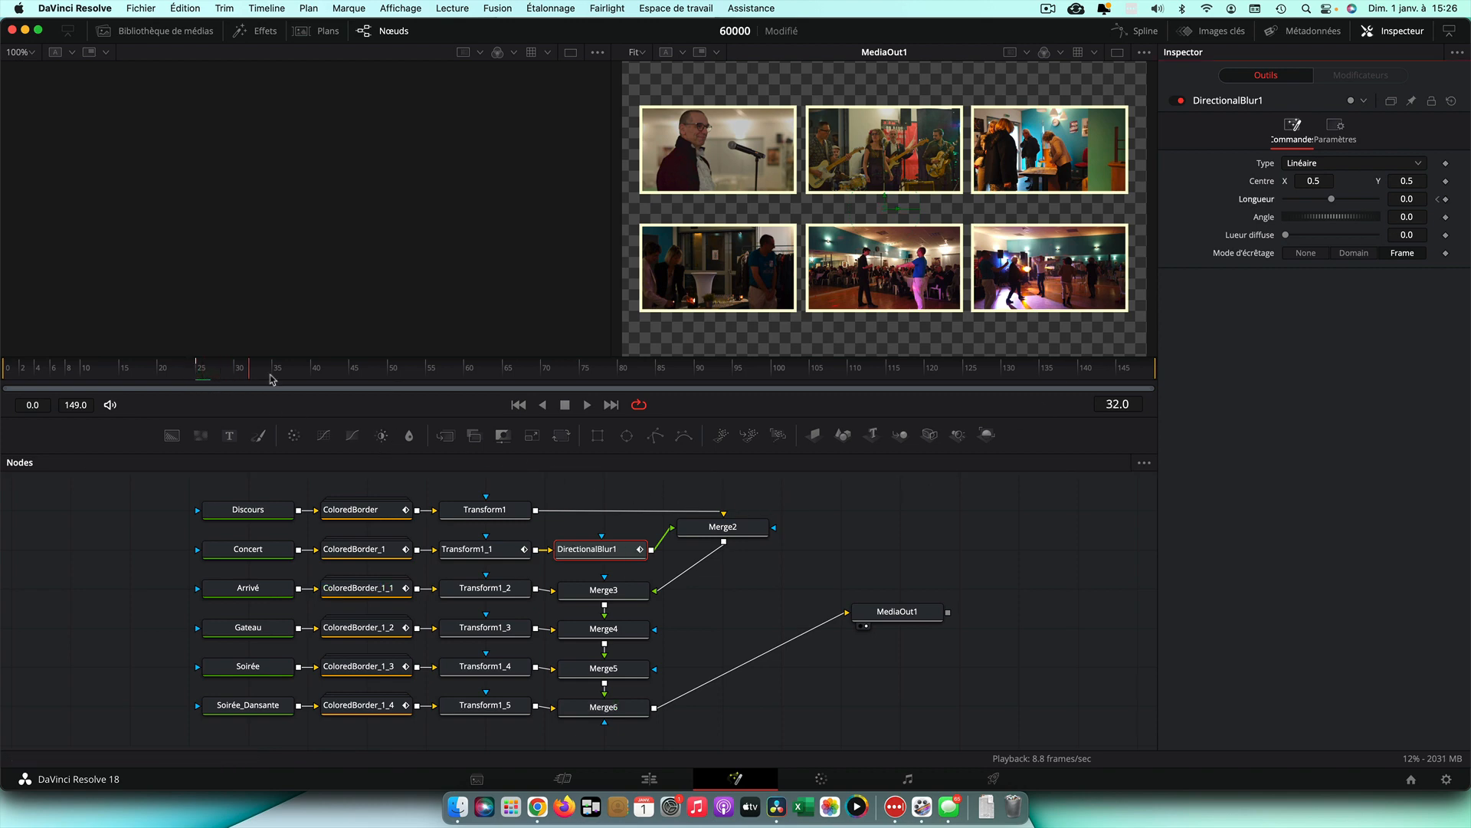
pyautogui.click(464, 385)
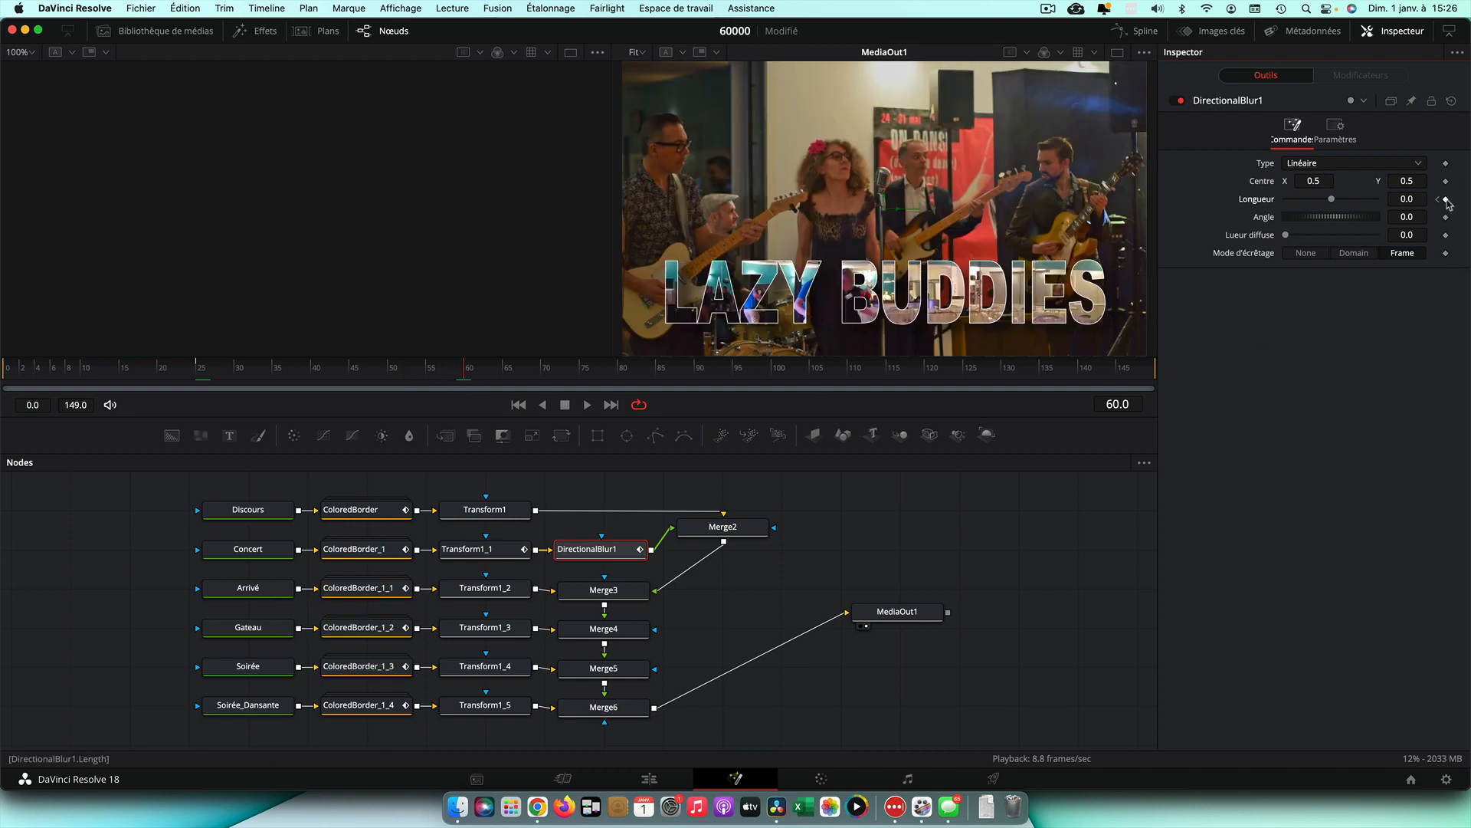
pyautogui.click(1446, 200)
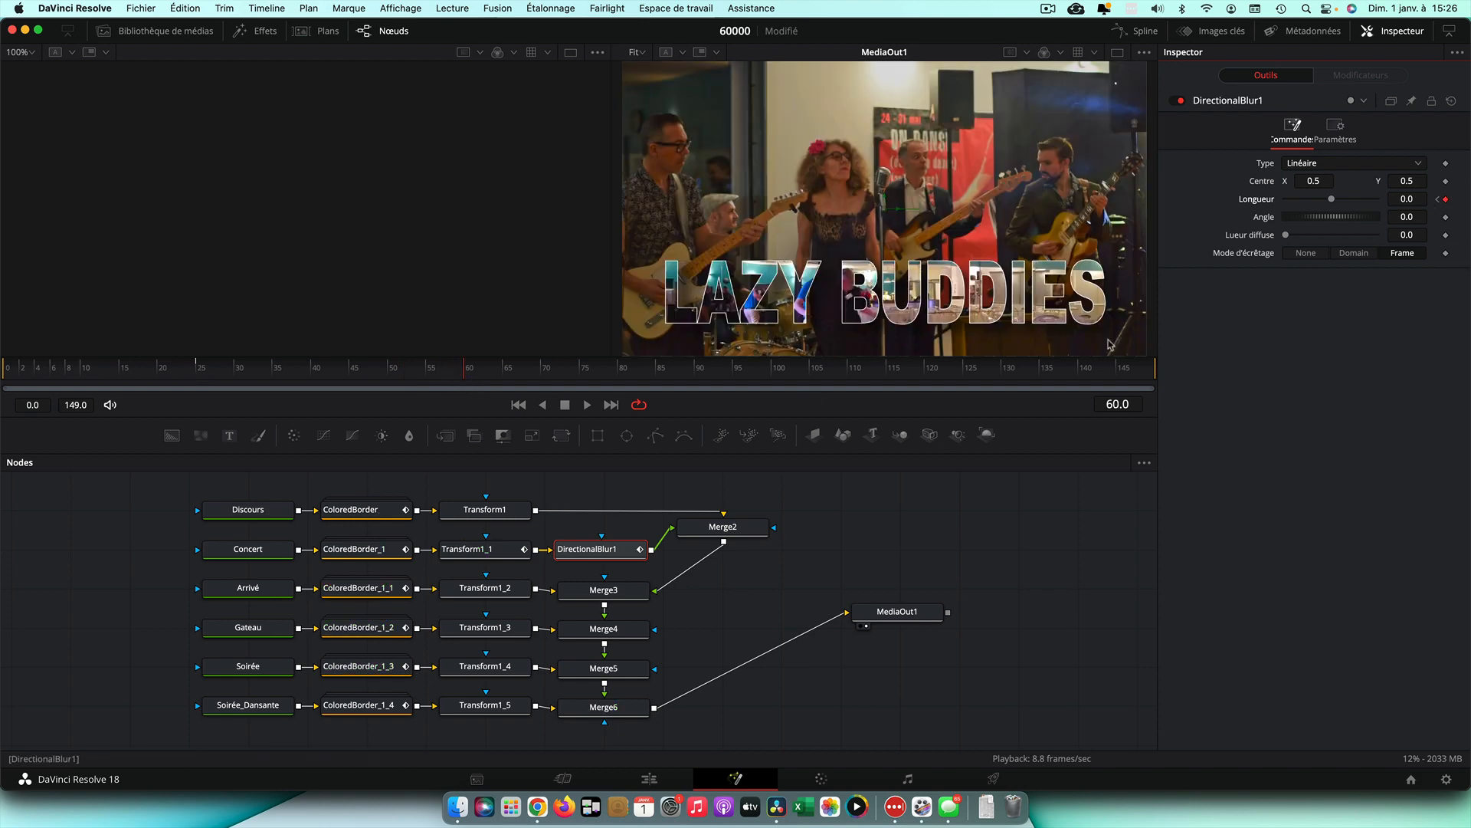
# Step: Keyframe DirectionalBlur1's Longueur at 0.008 on frame 50
pyautogui.click(450, 375)
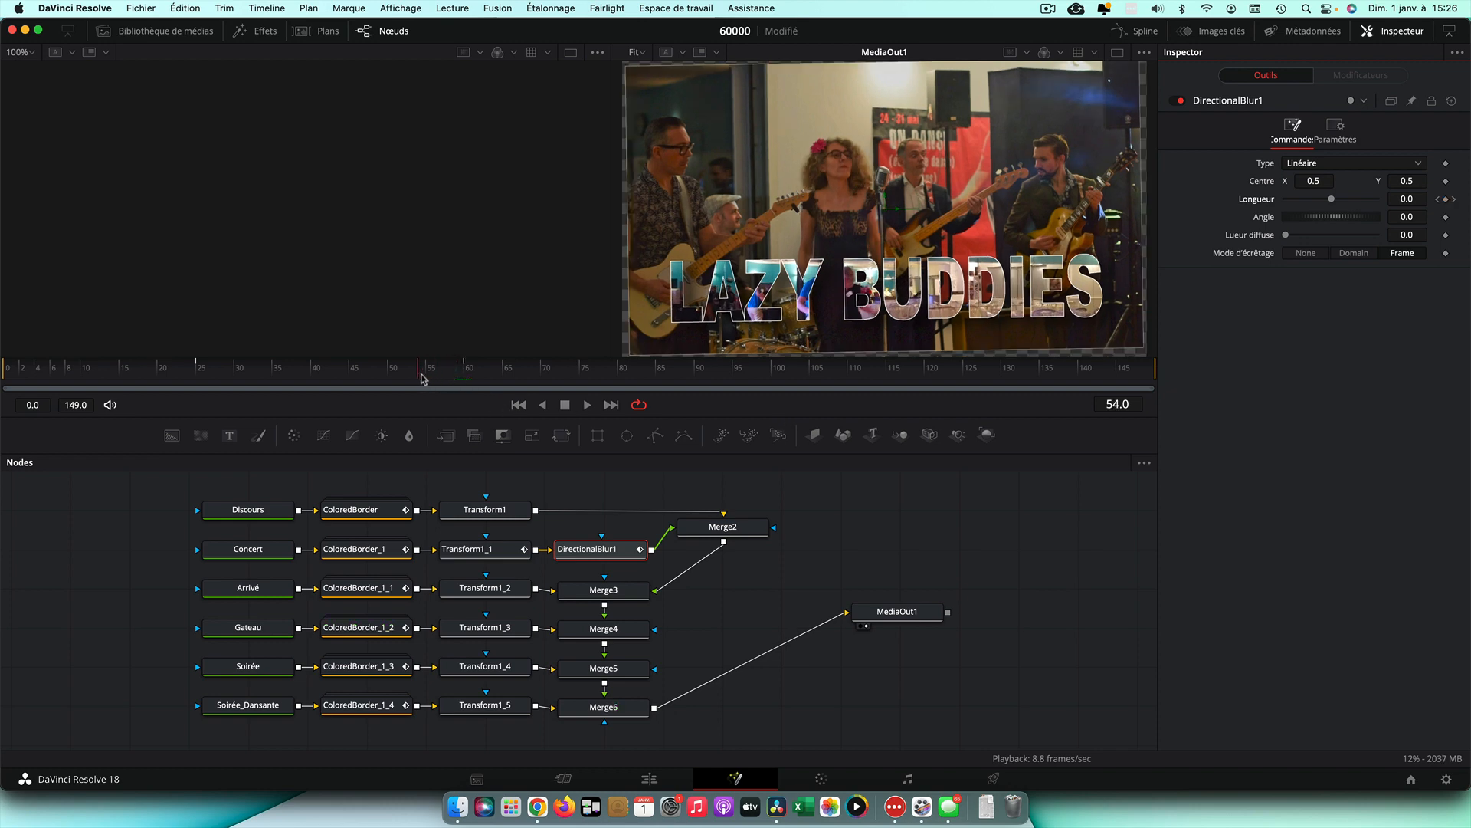
pyautogui.moveTo(420, 378); pyautogui.dragTo(390, 381)
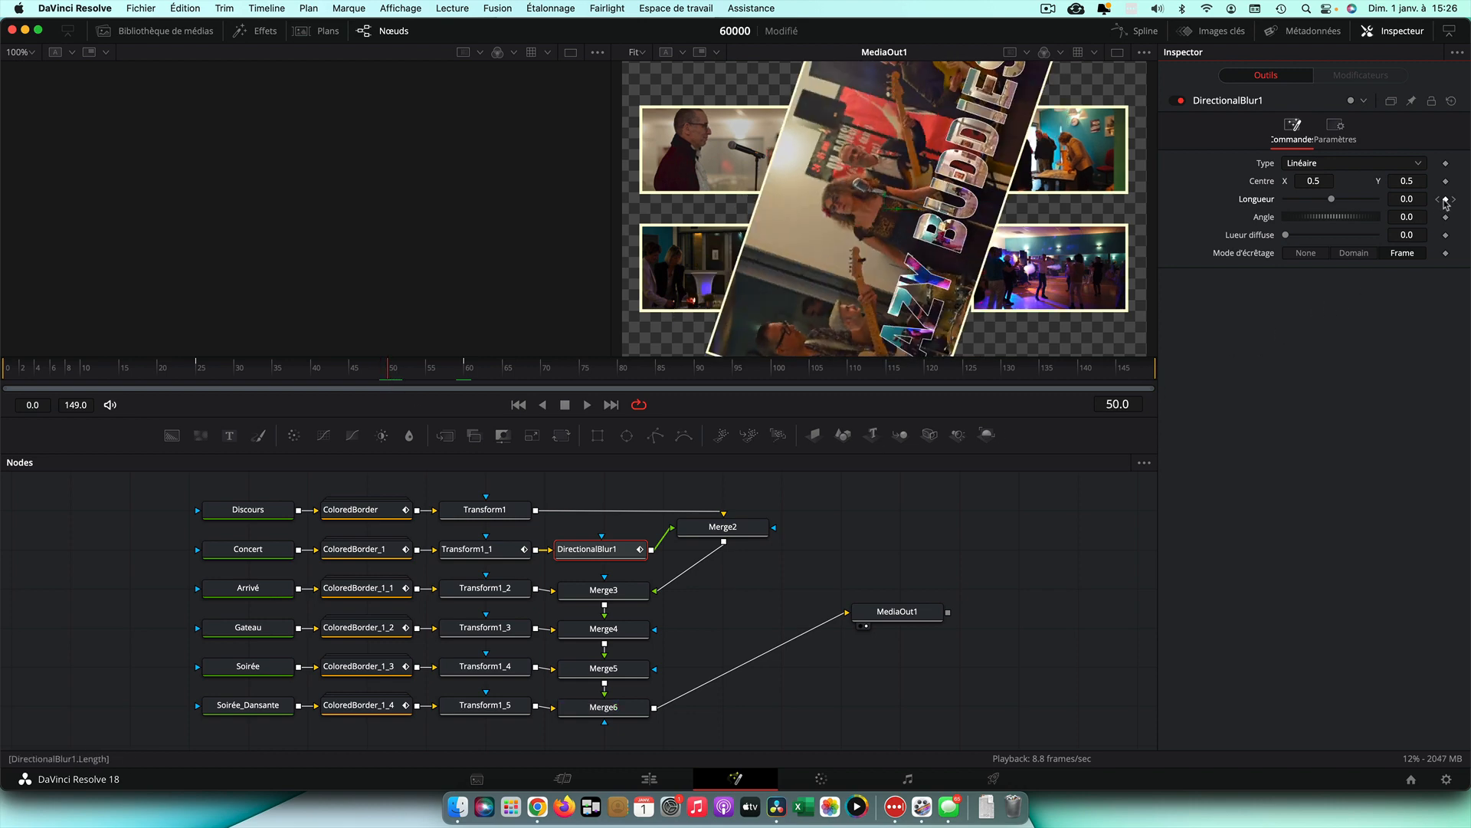
pyautogui.moveTo(1398, 199); pyautogui.dragTo(1459, 199)
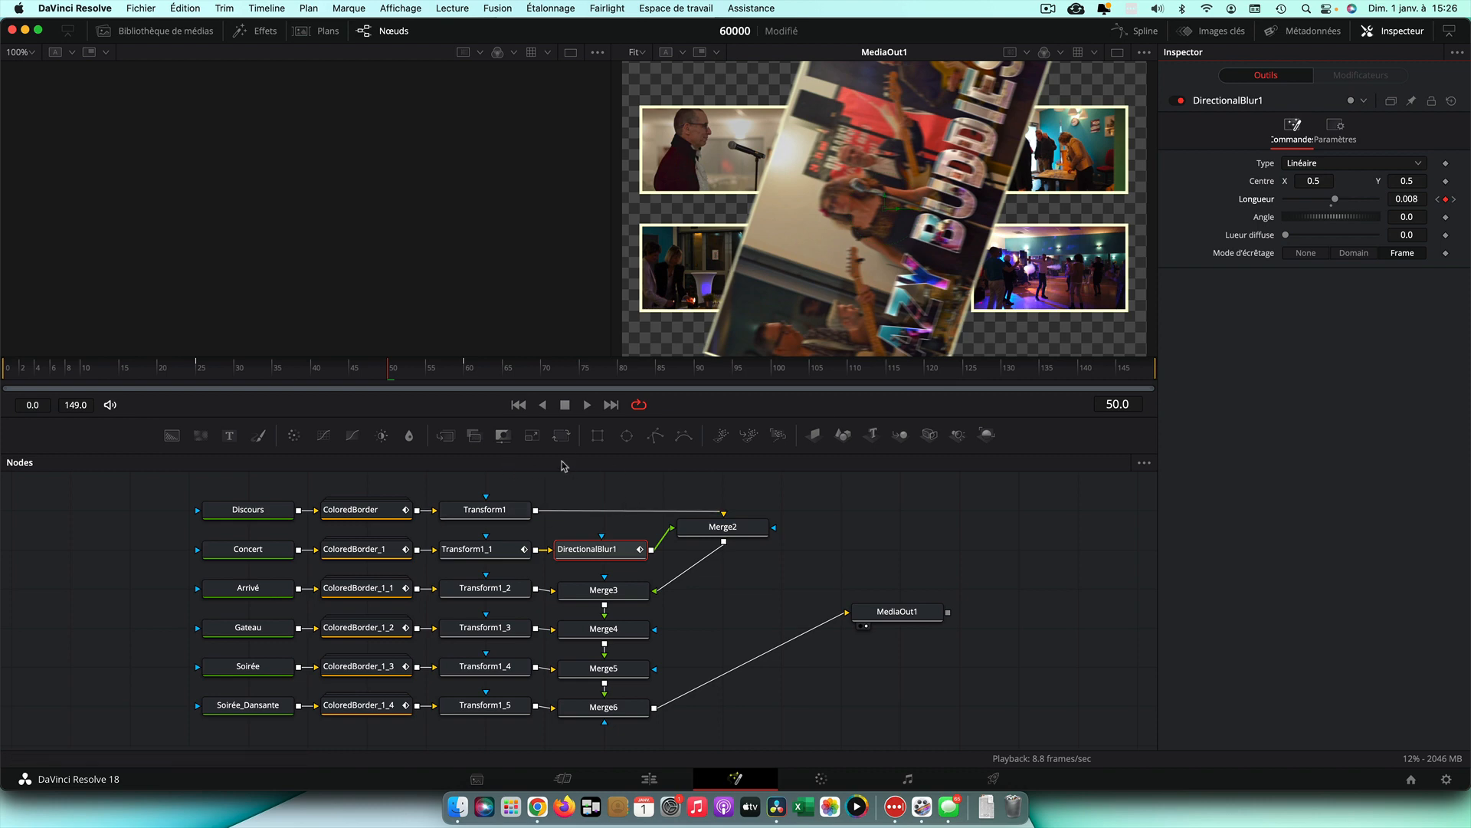
# Step: Play the composition from frame 0 to check the motion blur on the spinning Concert video, and stop playback
pyautogui.click(518, 404)
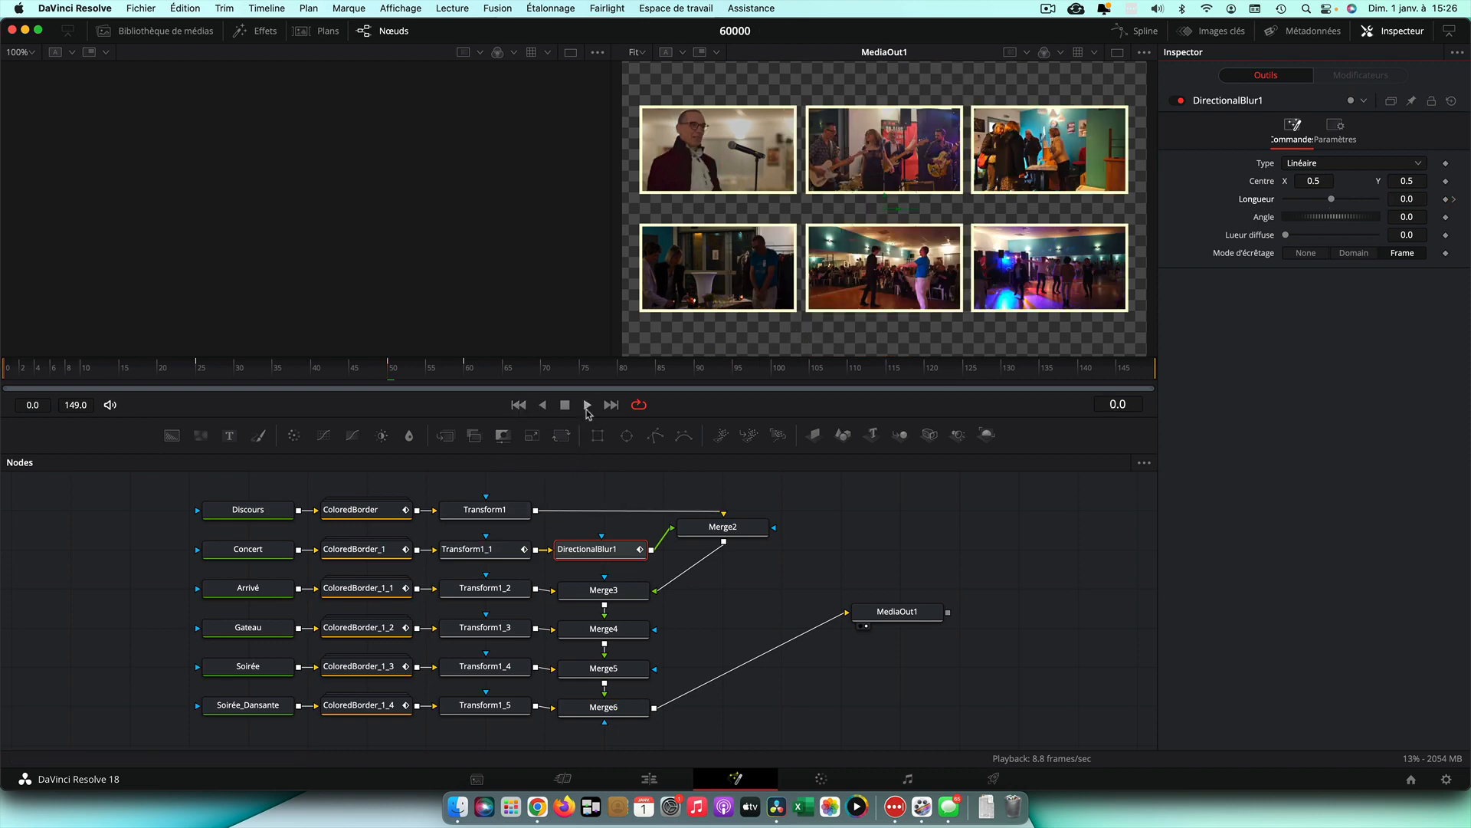
pyautogui.click(587, 404)
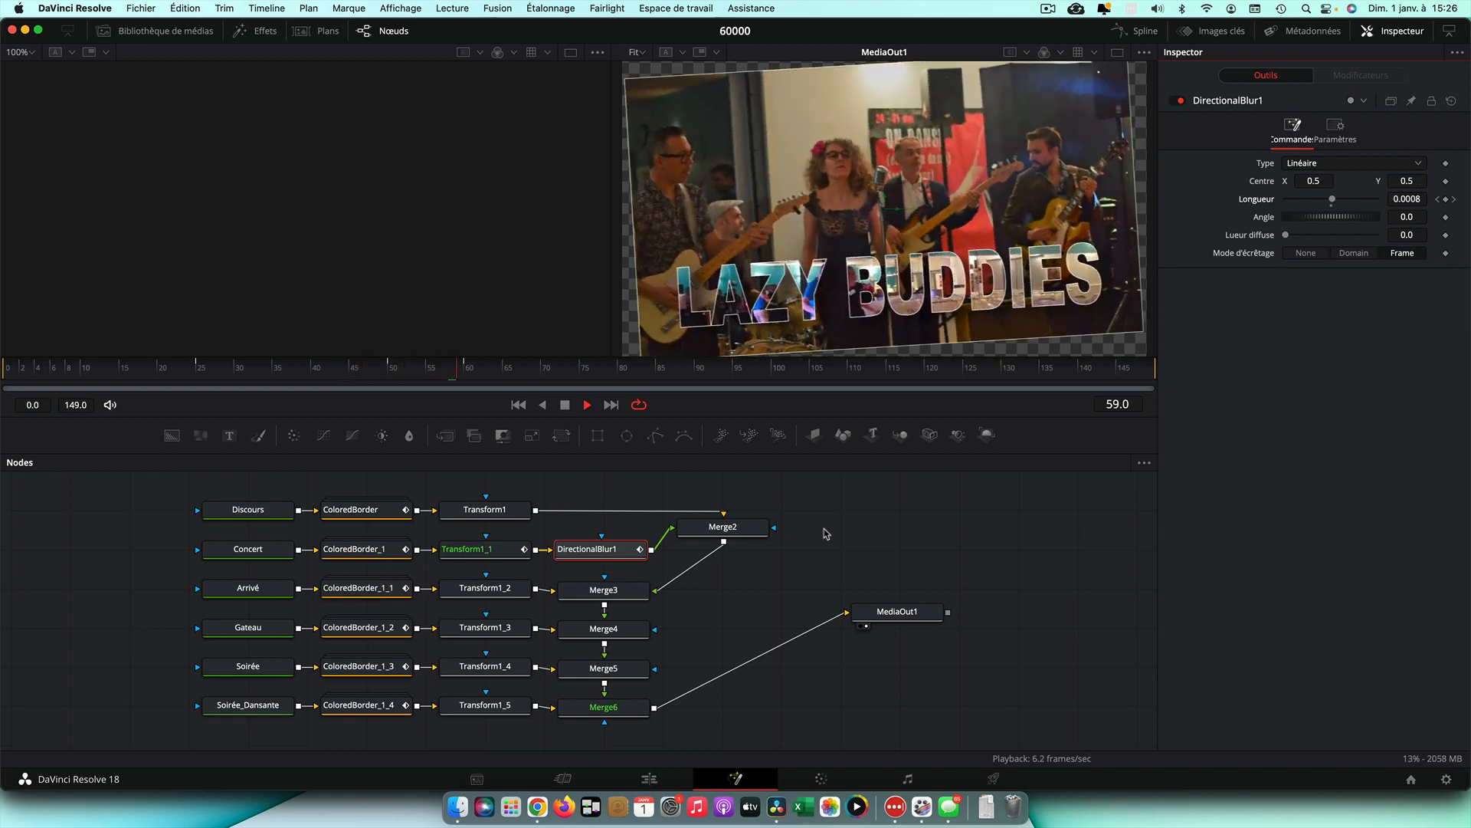
pyautogui.click(565, 404)
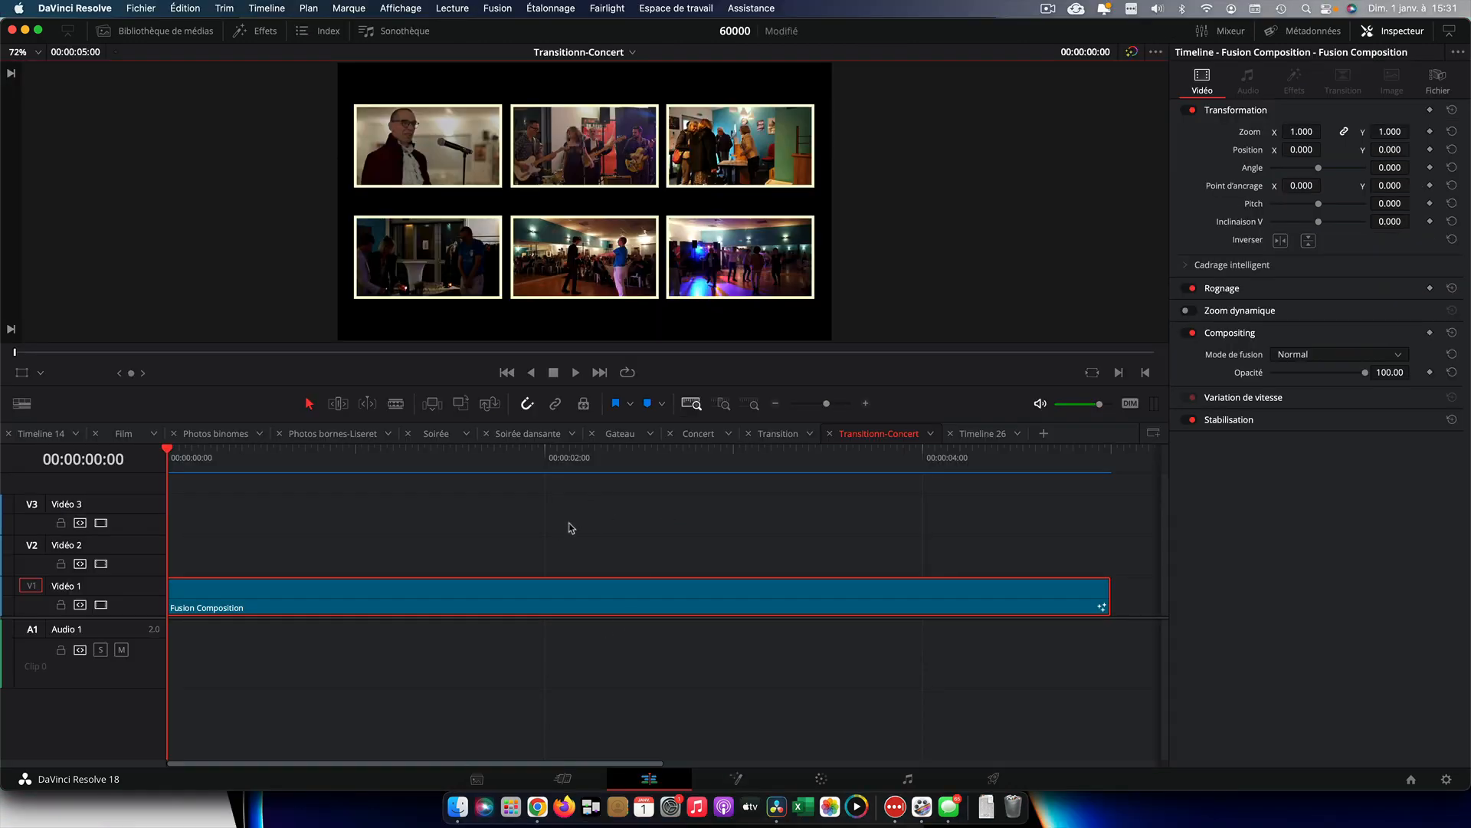
# Step: In the Transitionn-Concert timeline, move the Fusion Composition clip up to Vidéo 2 and place a Noise Gradient generator under it on Vidéo 1
pyautogui.moveTo(563, 596); pyautogui.dragTo(560, 567)
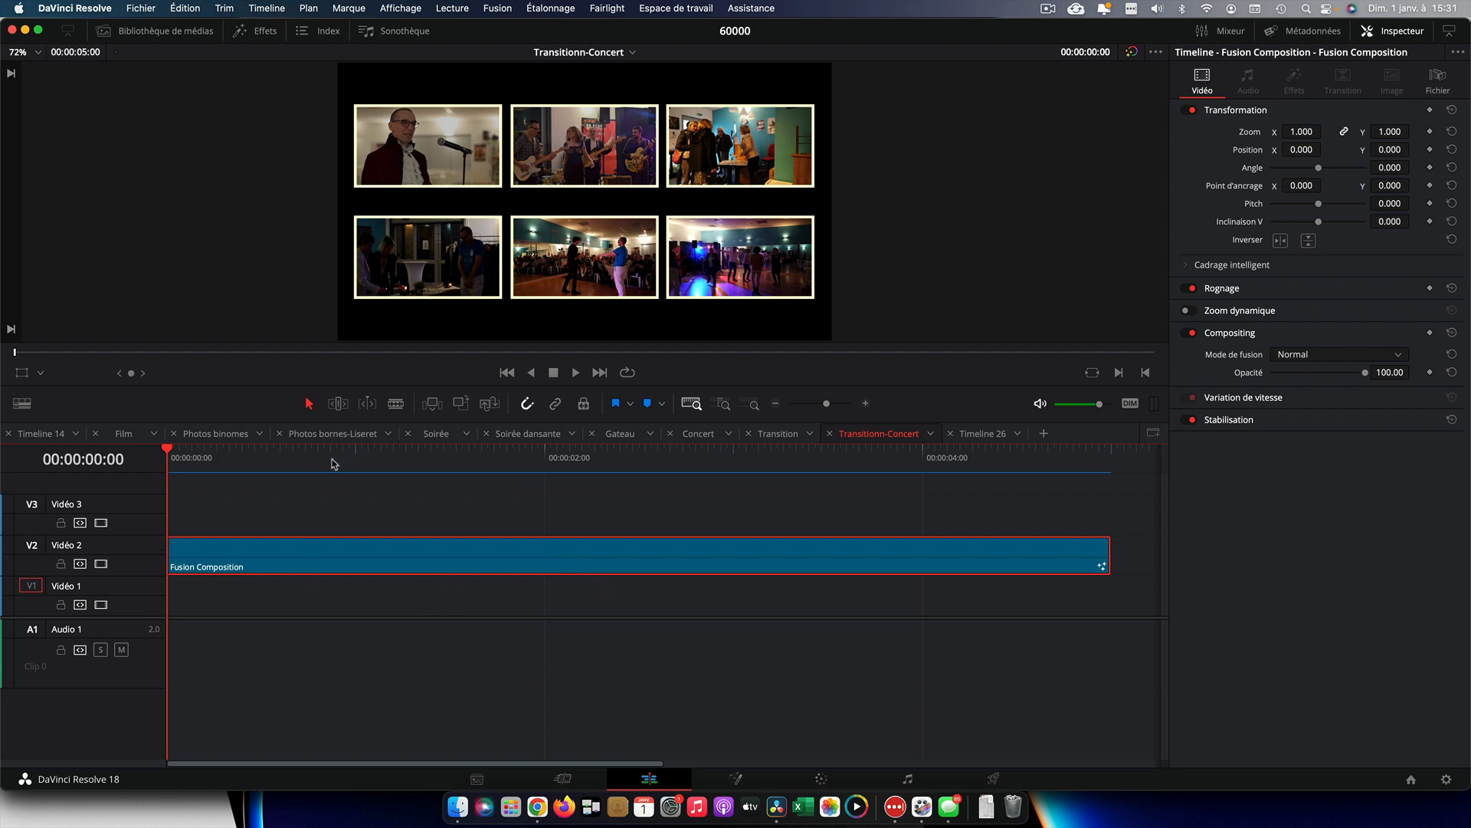
pyautogui.click(257, 32)
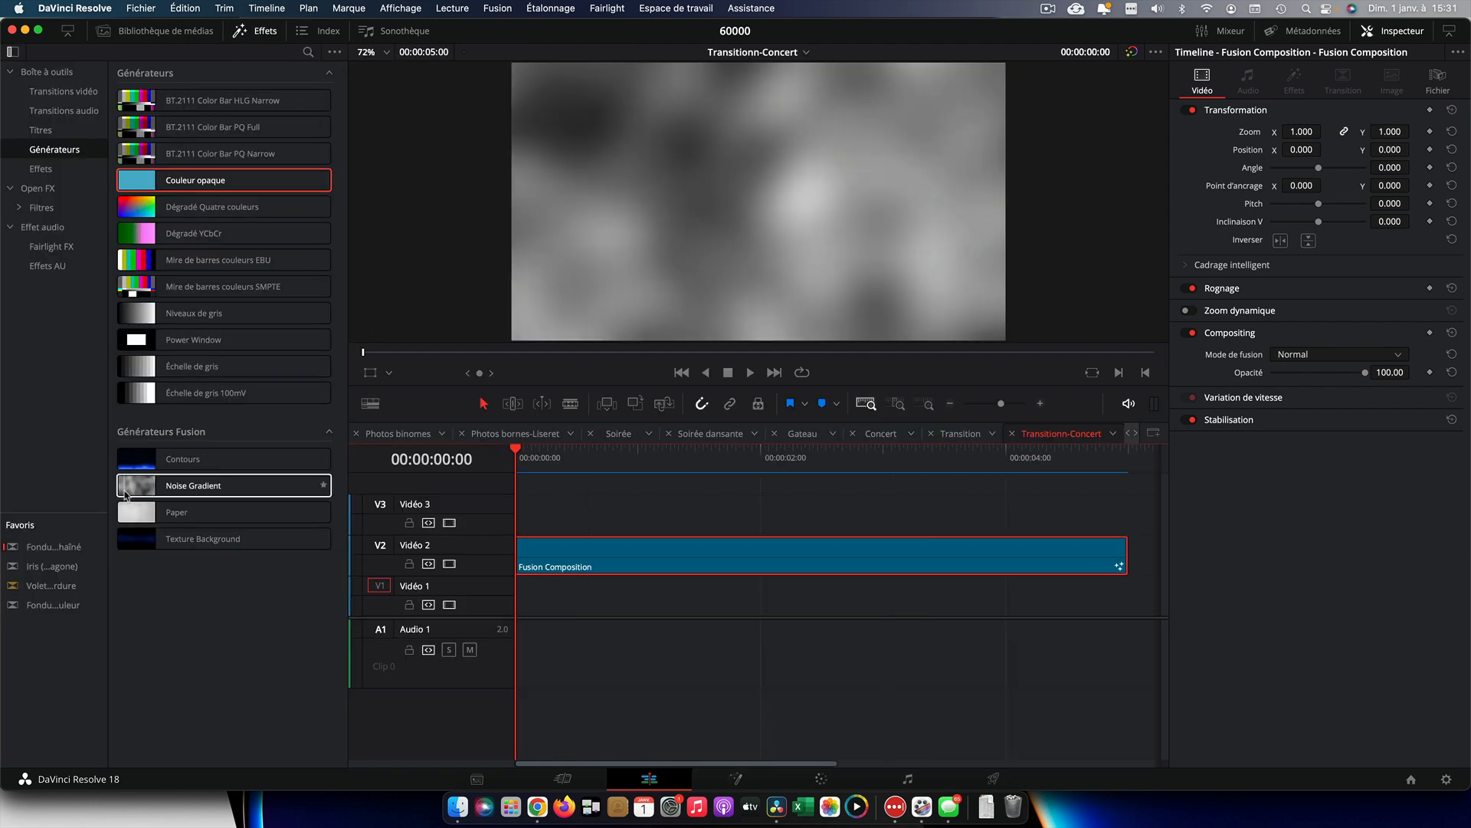
pyautogui.moveTo(128, 491); pyautogui.dragTo(531, 594)
pyautogui.click(257, 31)
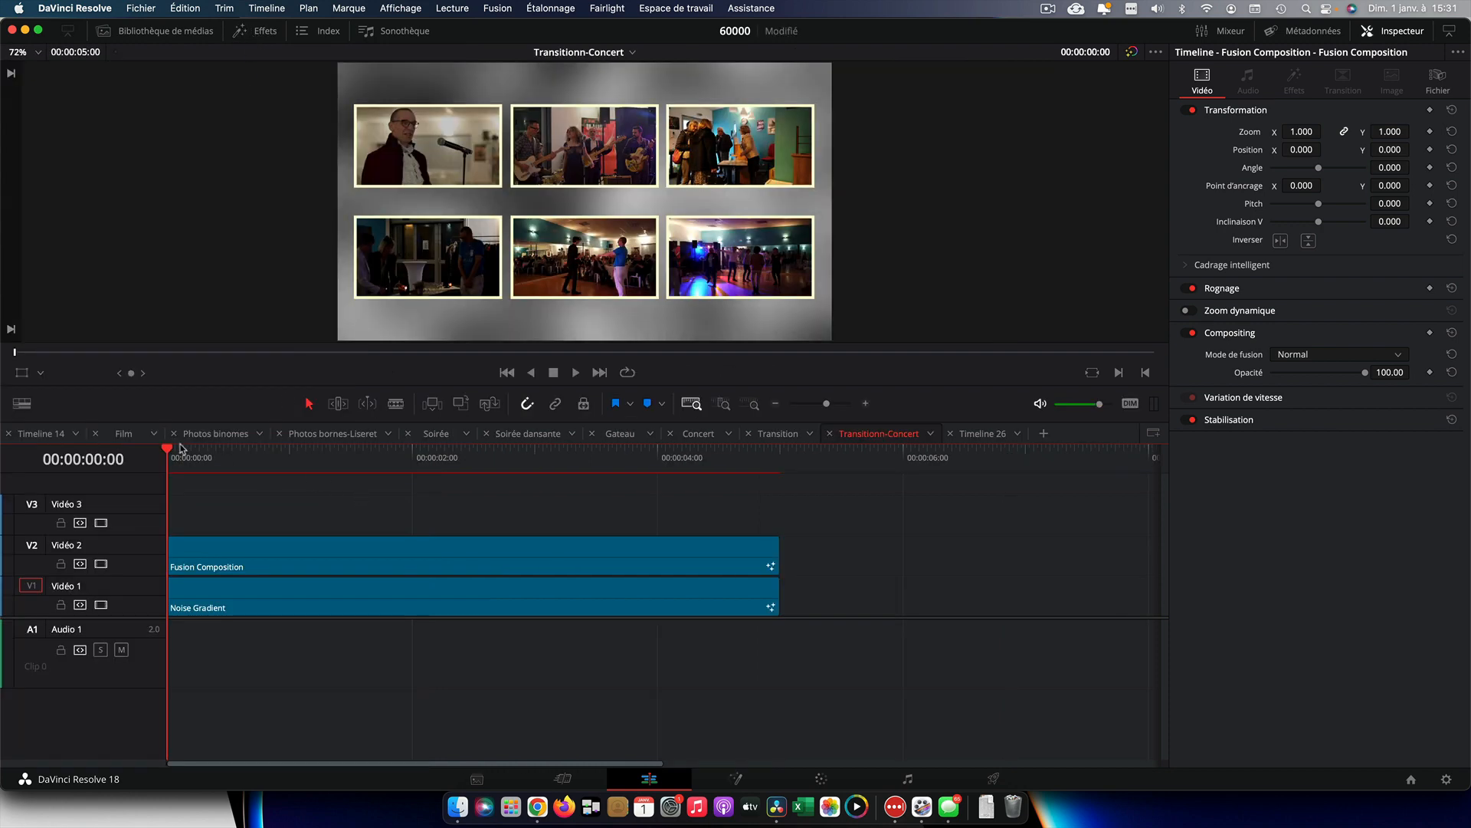
# Step: Find the Ombre portée filter by searching for "omb" and apply it to the Fusion Composition clip on Vidéo 2
pyautogui.moveTo(181, 452); pyautogui.dragTo(253, 477)
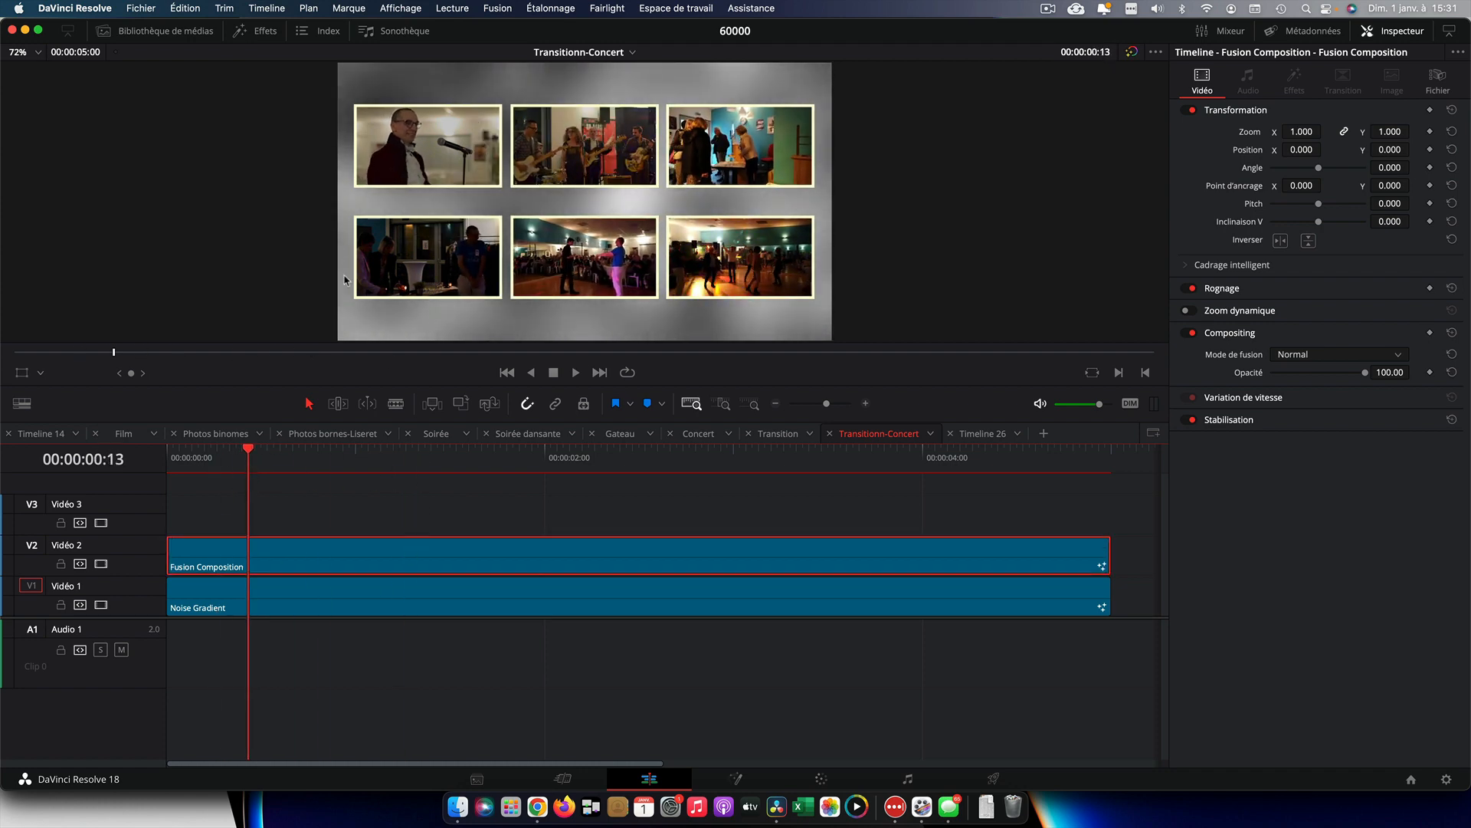
pyautogui.click(263, 31)
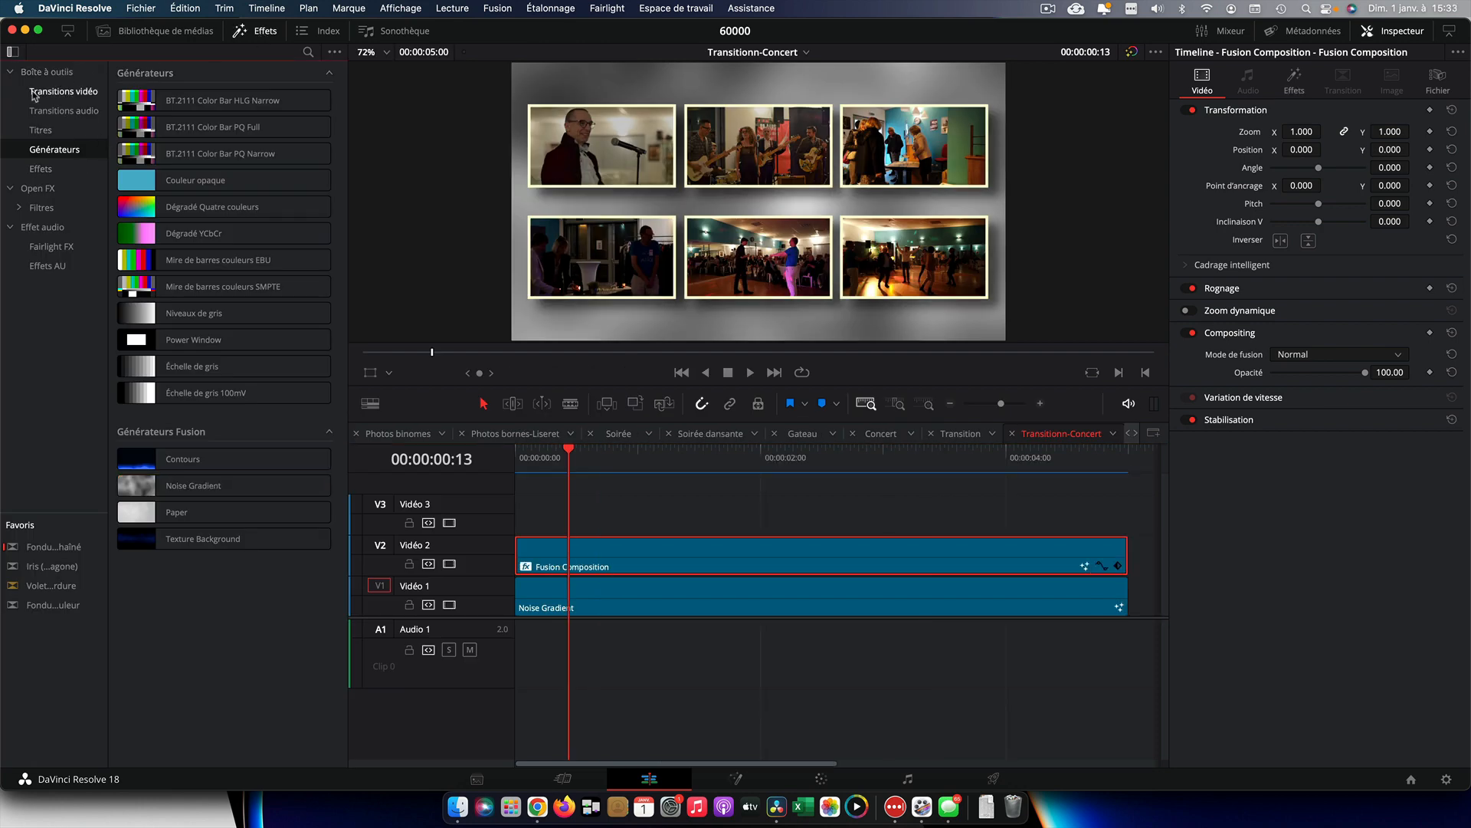
pyautogui.click(25, 210)
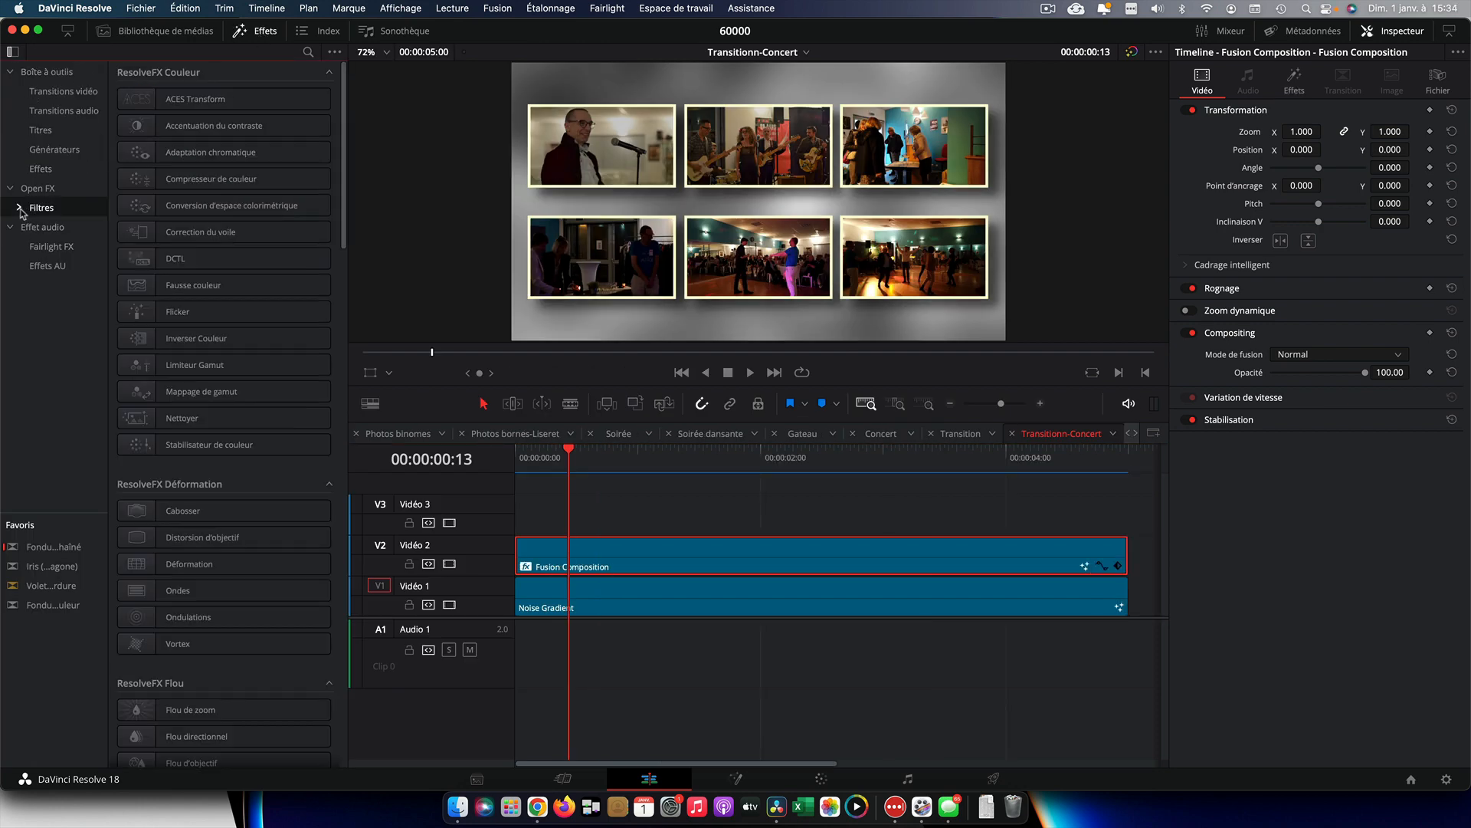
pyautogui.click(308, 52)
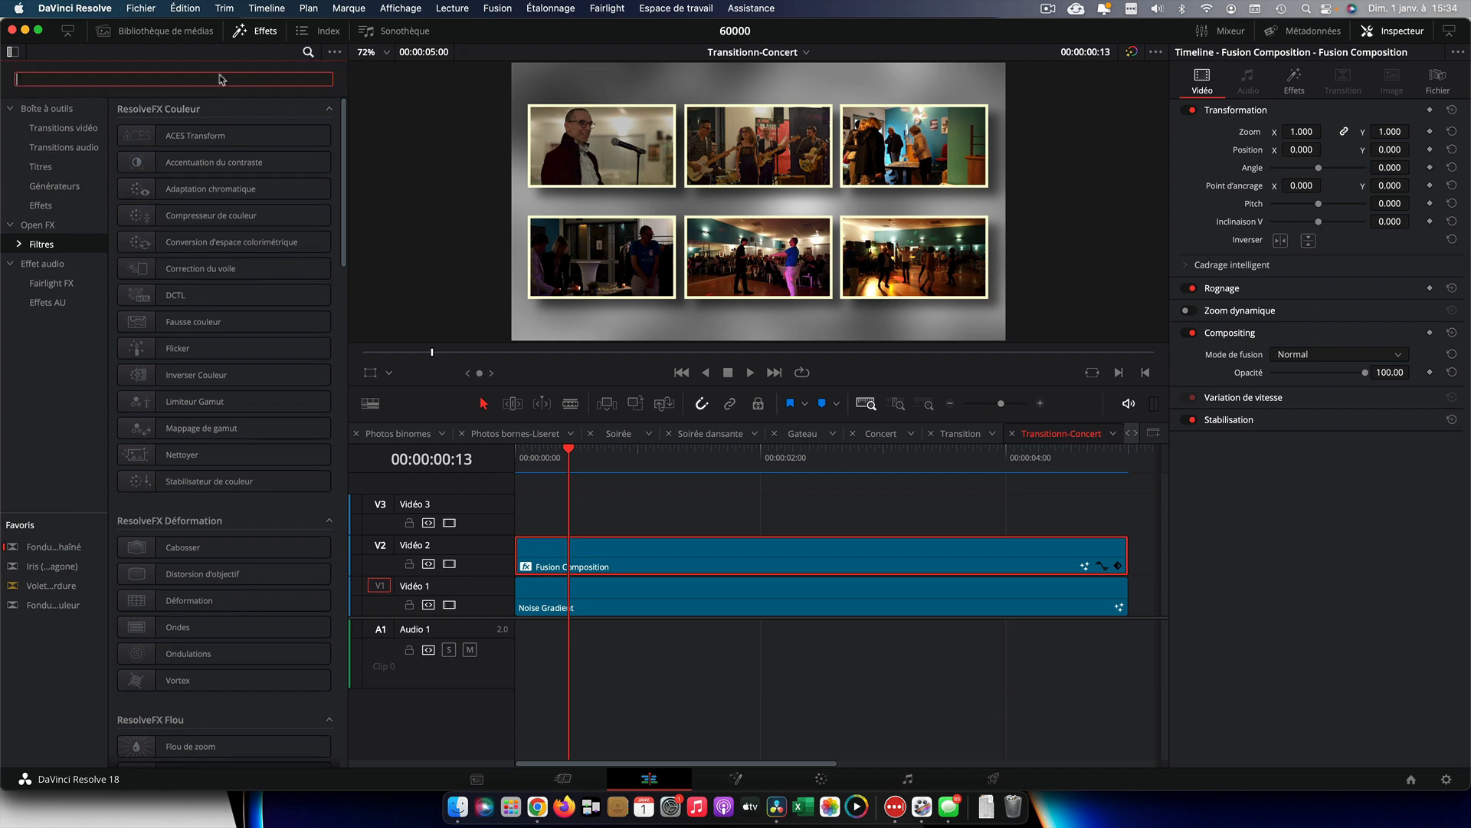
pyautogui.write('om')
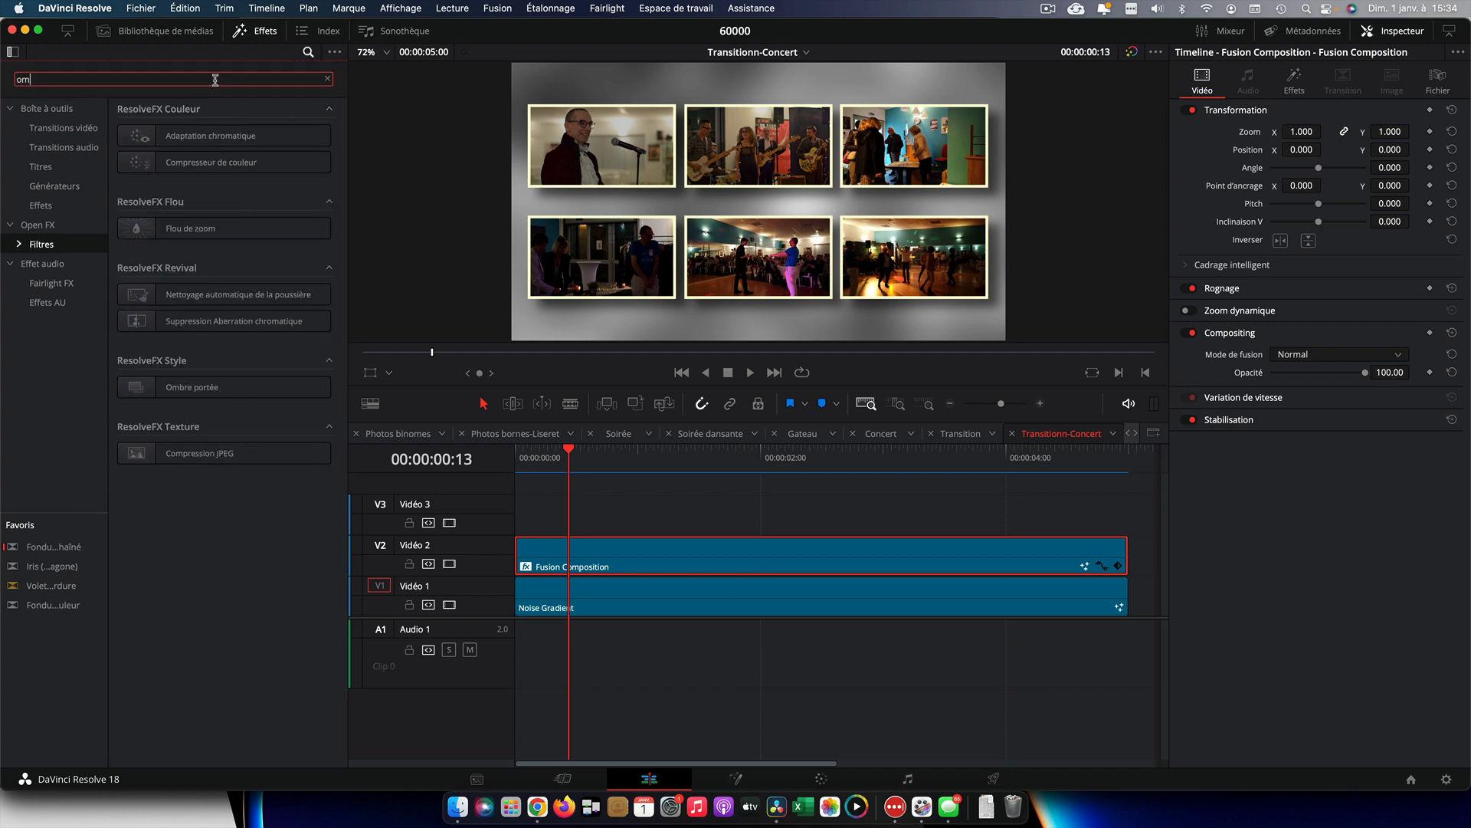
pyautogui.write('b')
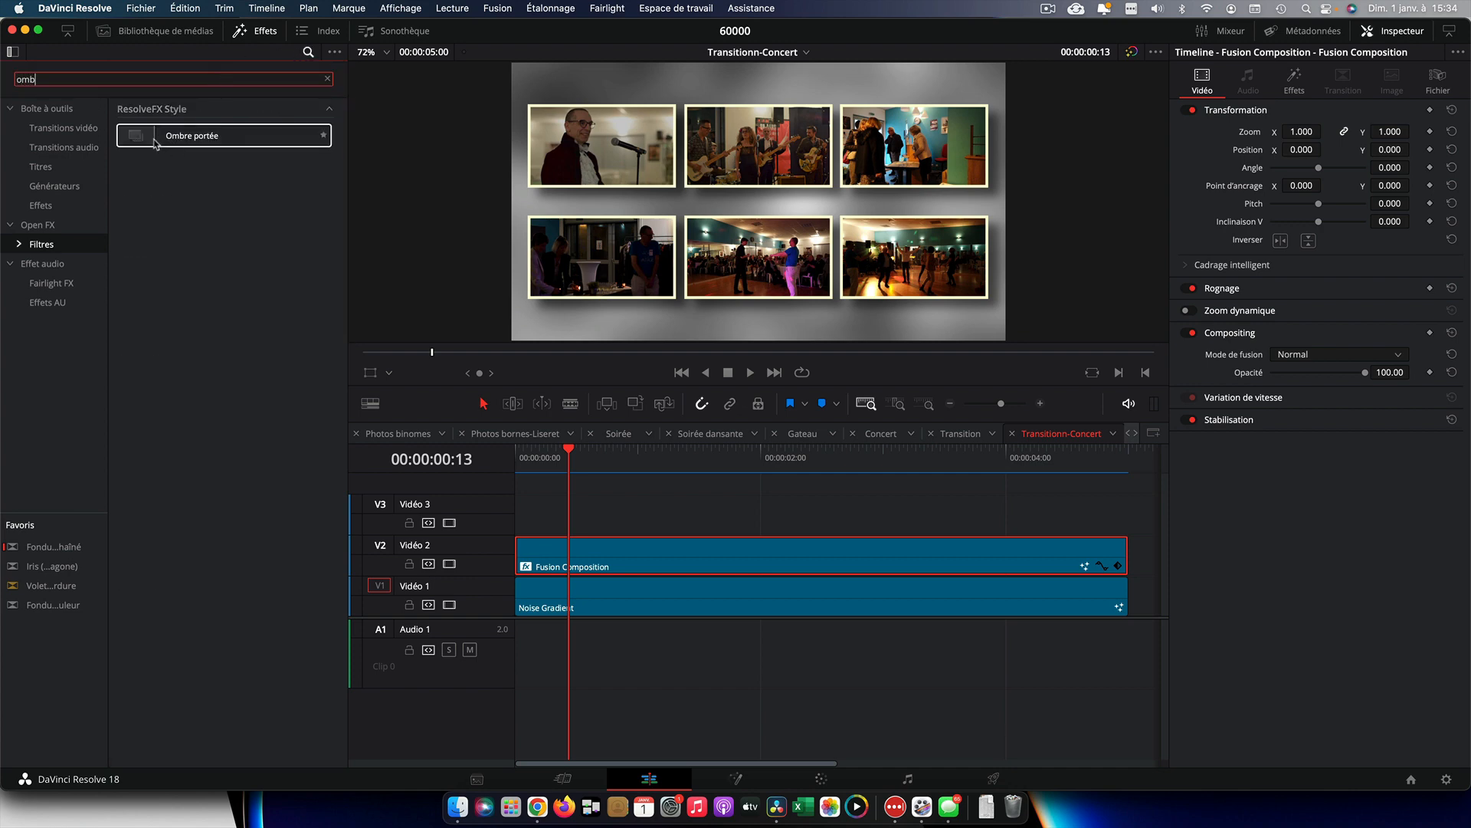
pyautogui.moveTo(155, 143); pyautogui.dragTo(593, 564)
pyautogui.click(259, 34)
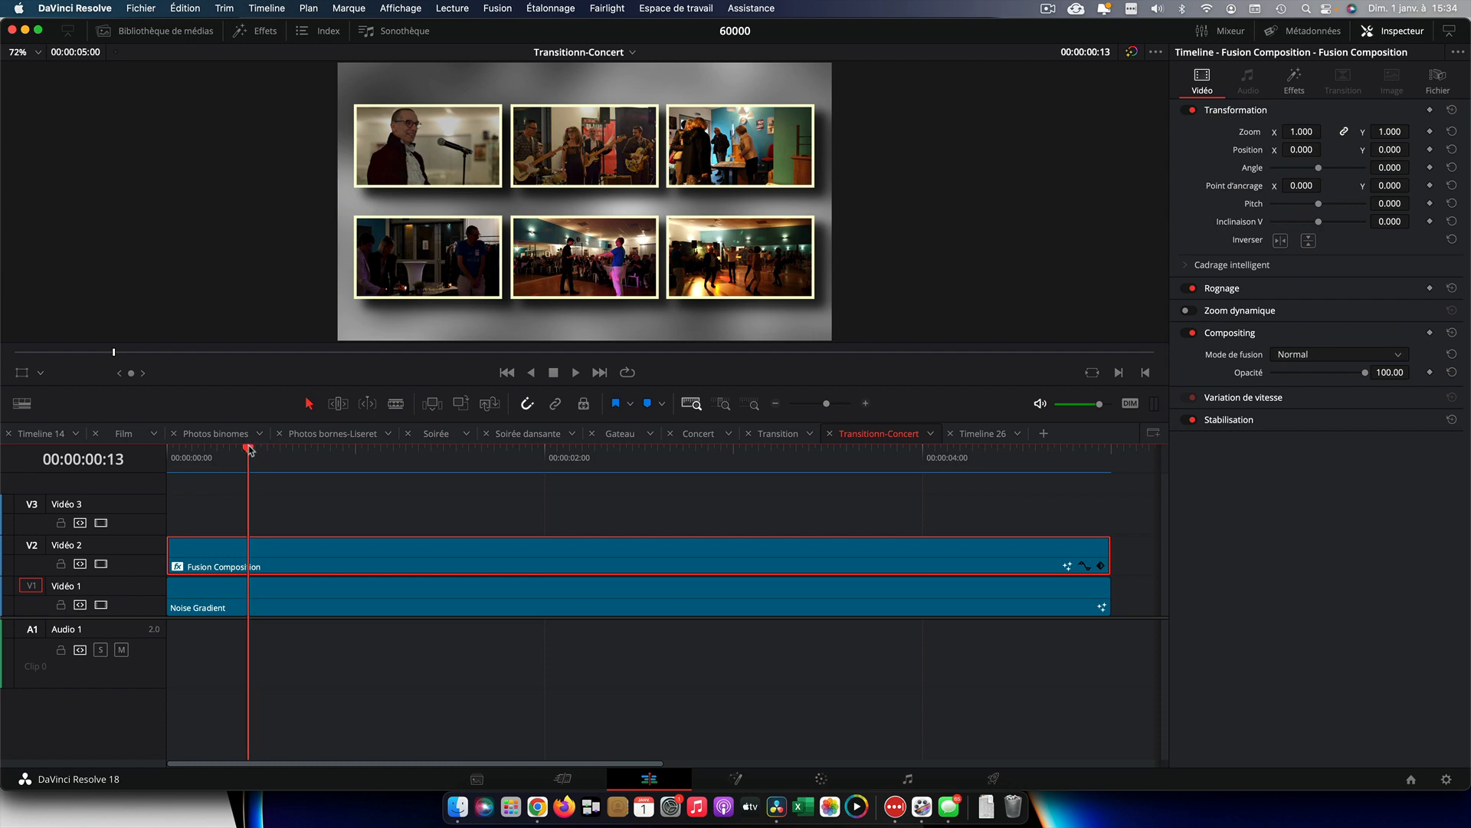
# Step: Play the timeline from its start to check the transition with its background and drop shadow
pyautogui.moveTo(249, 450); pyautogui.dragTo(175, 454)
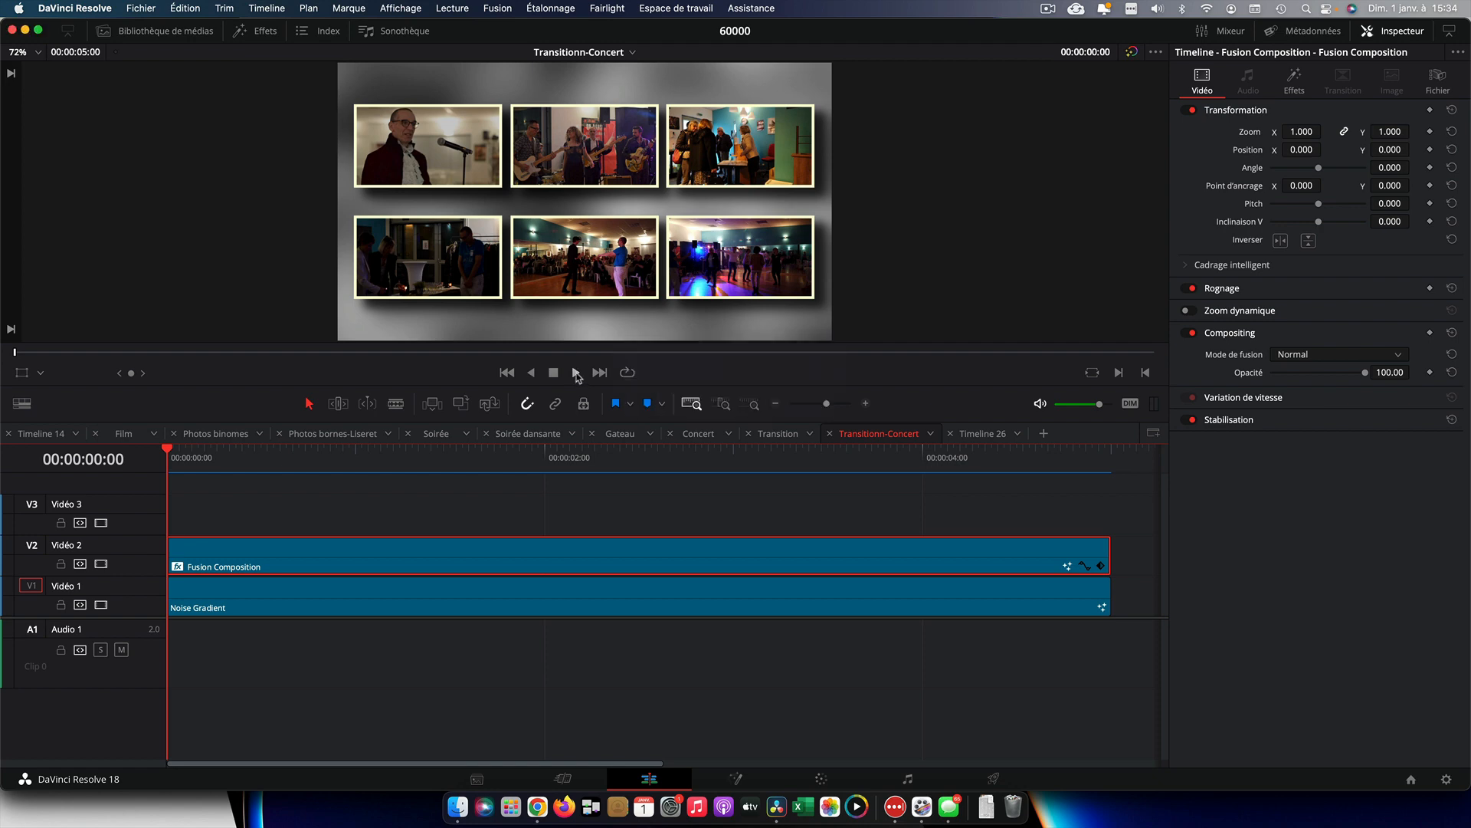
pyautogui.click(576, 374)
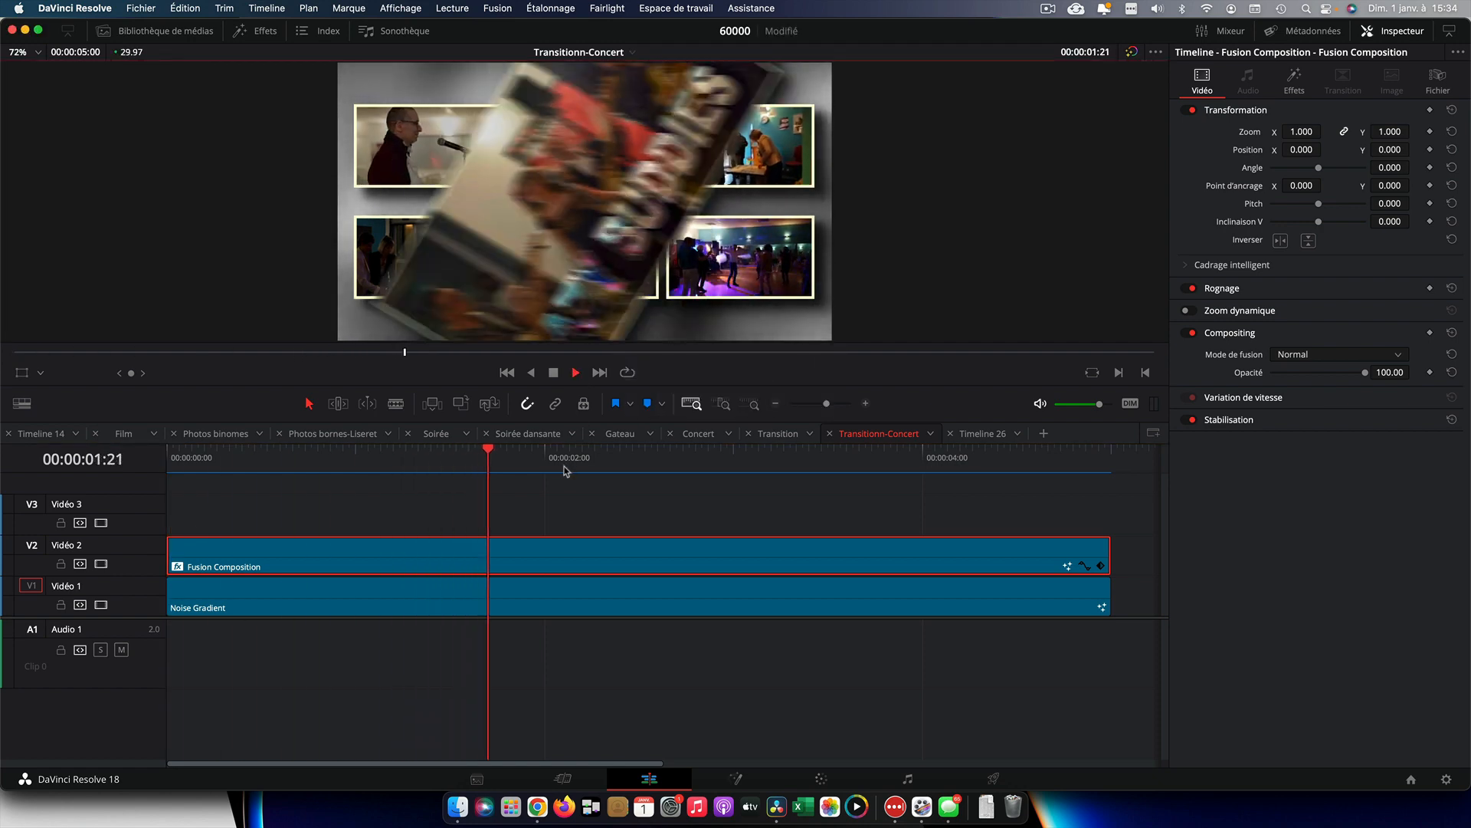